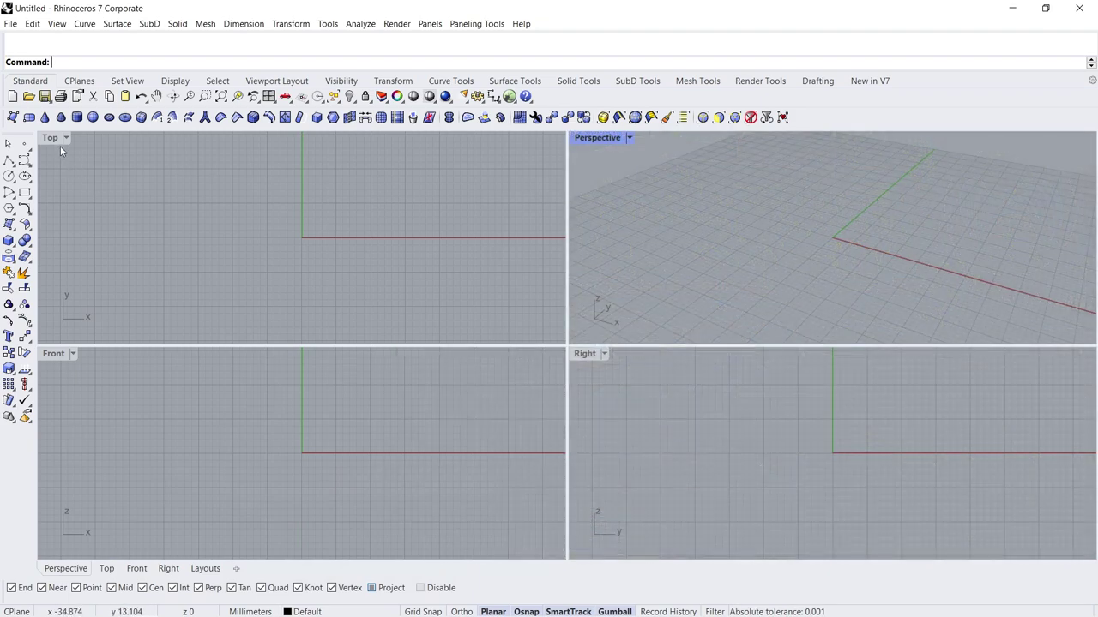
Create a 2 by 12 SubD plane from the origin in a maximized Top view
double_click(52, 138)
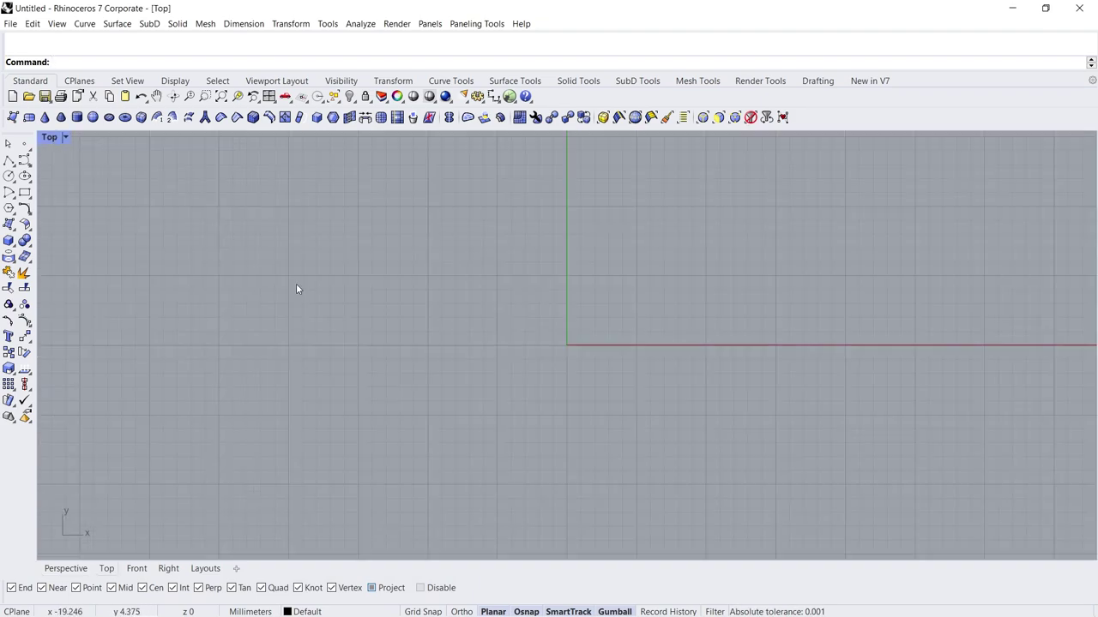
left_click(30, 119)
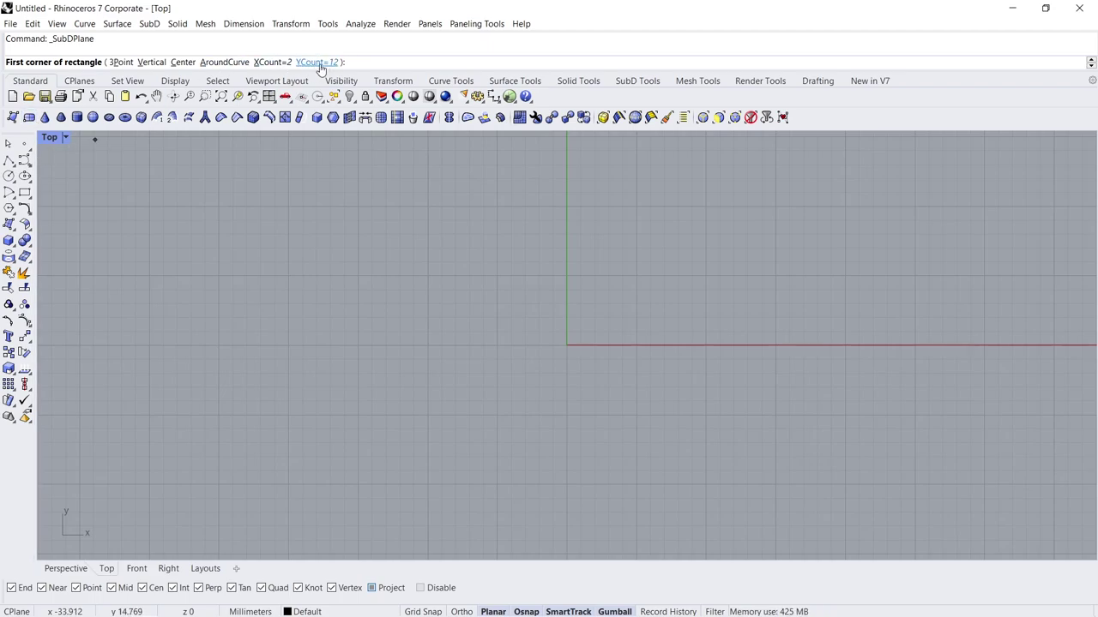
type("0")
key("Return")
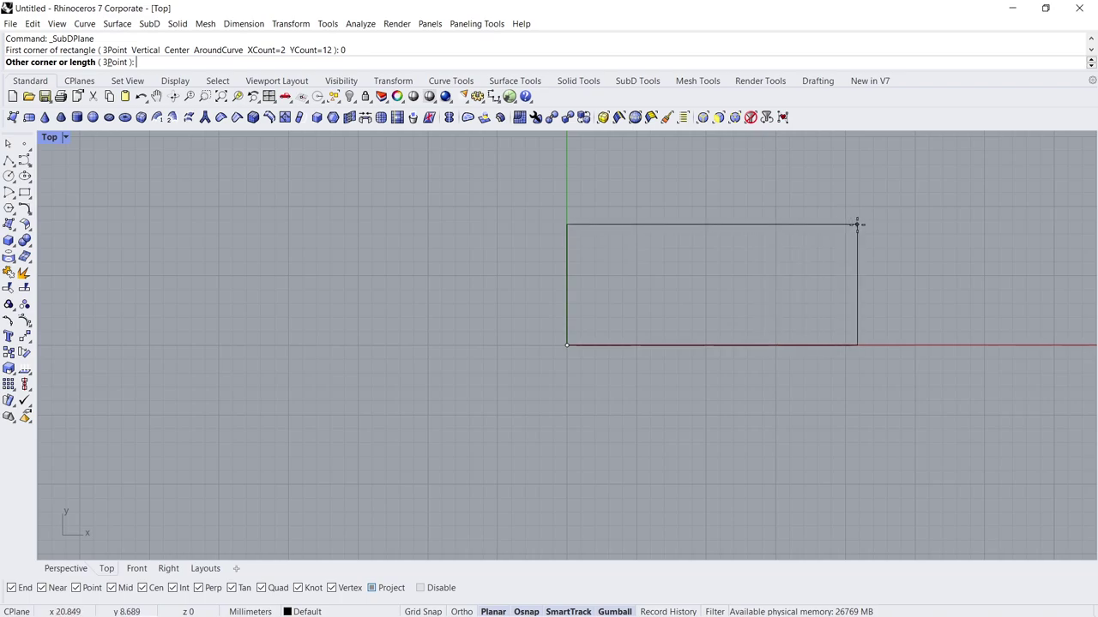
left_click(854, 225)
right_click_drag(798, 248, 635, 306)
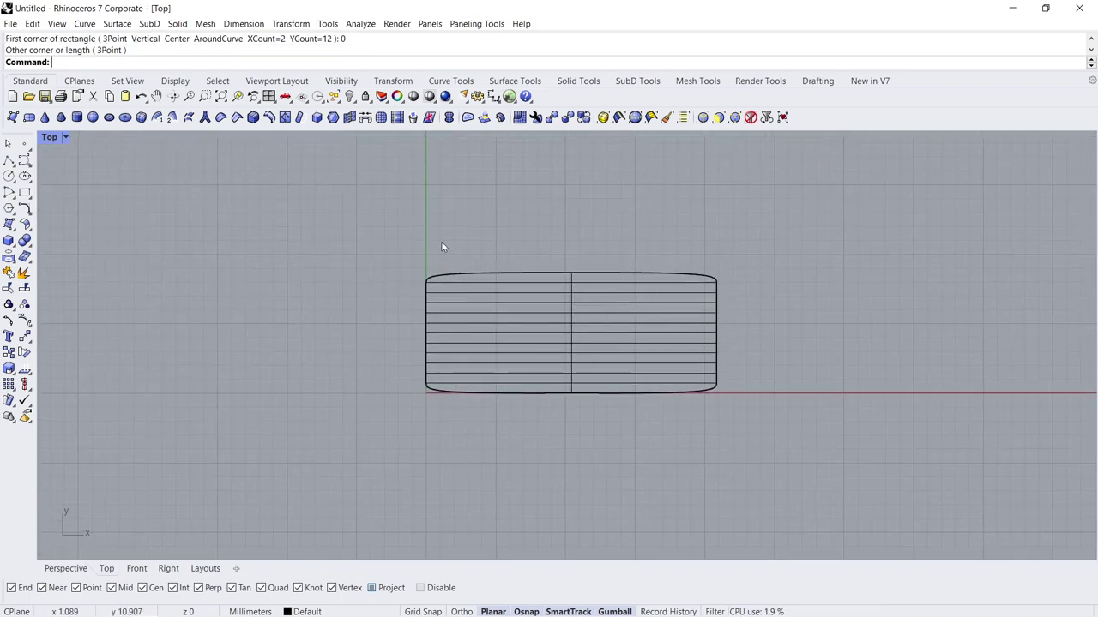
Crease the plane's corner vertices to make its corners sharp
left_click_drag(447, 280, 484, 414, "ctrl+shift")
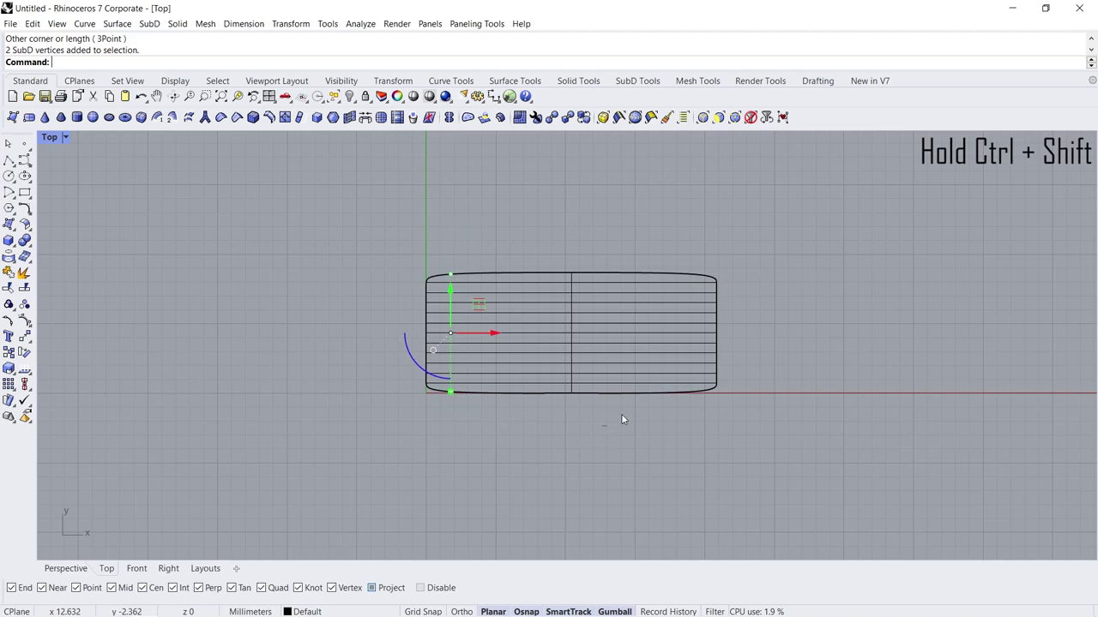
left_click_drag(602, 426, 704, 258, "ctrl+shift")
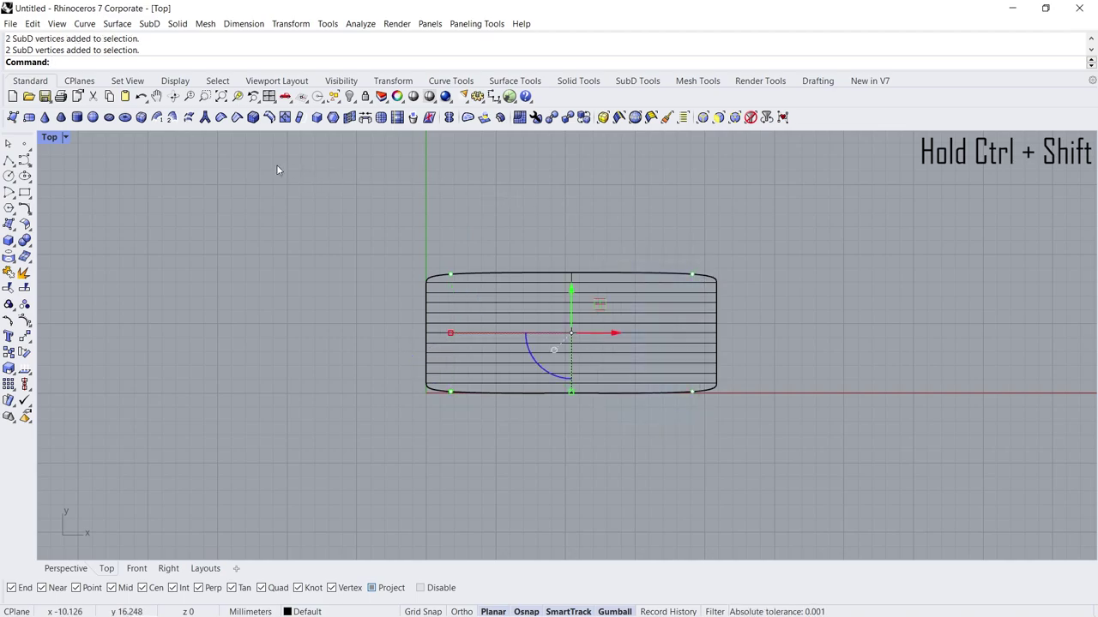
left_click(235, 117)
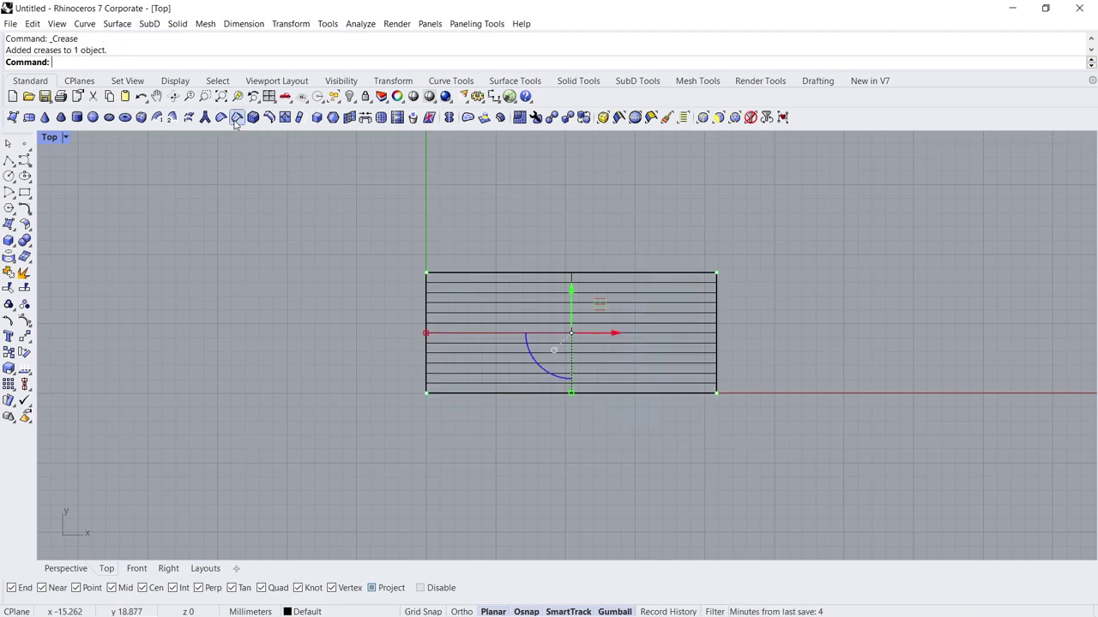
key("Escape")
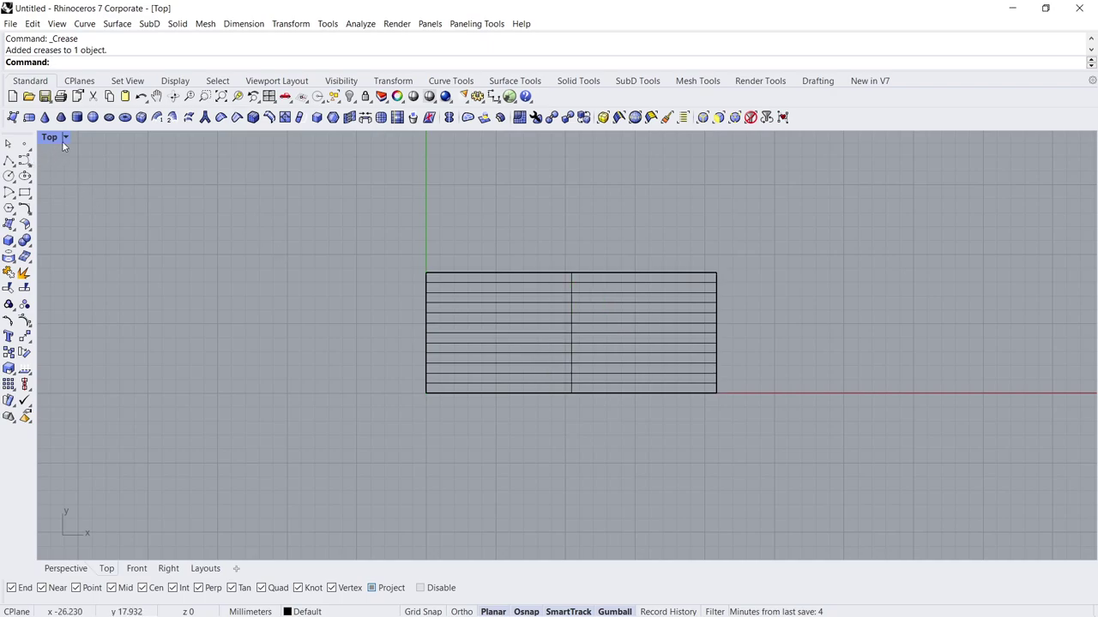
Set the Top viewport to Shaded display
left_click(63, 140)
left_click(109, 203)
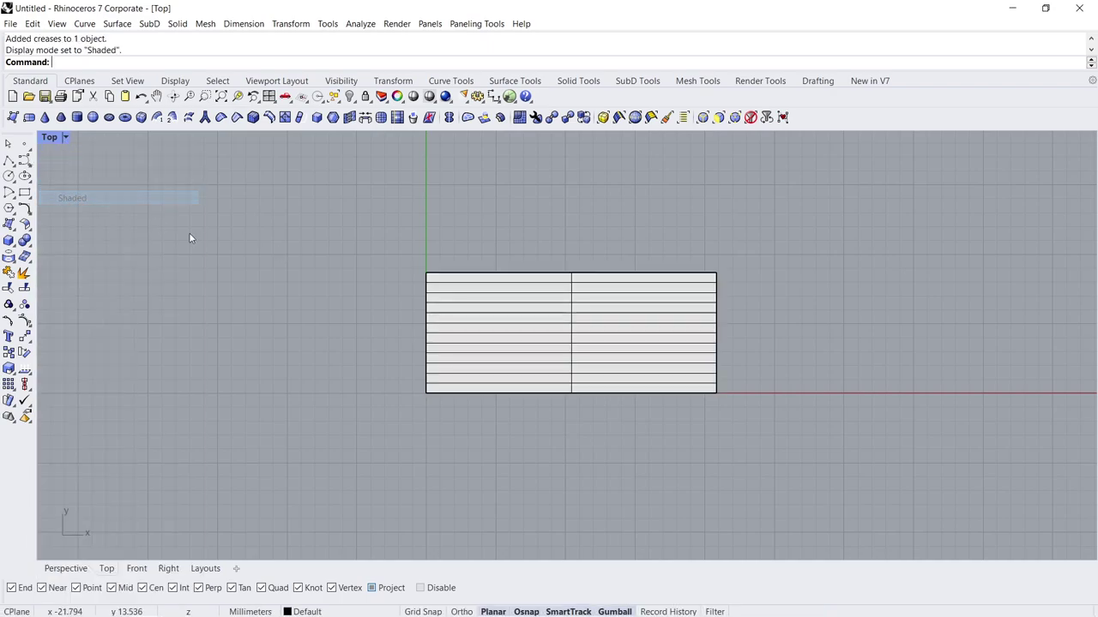
right_click_drag(624, 342, 545, 354)
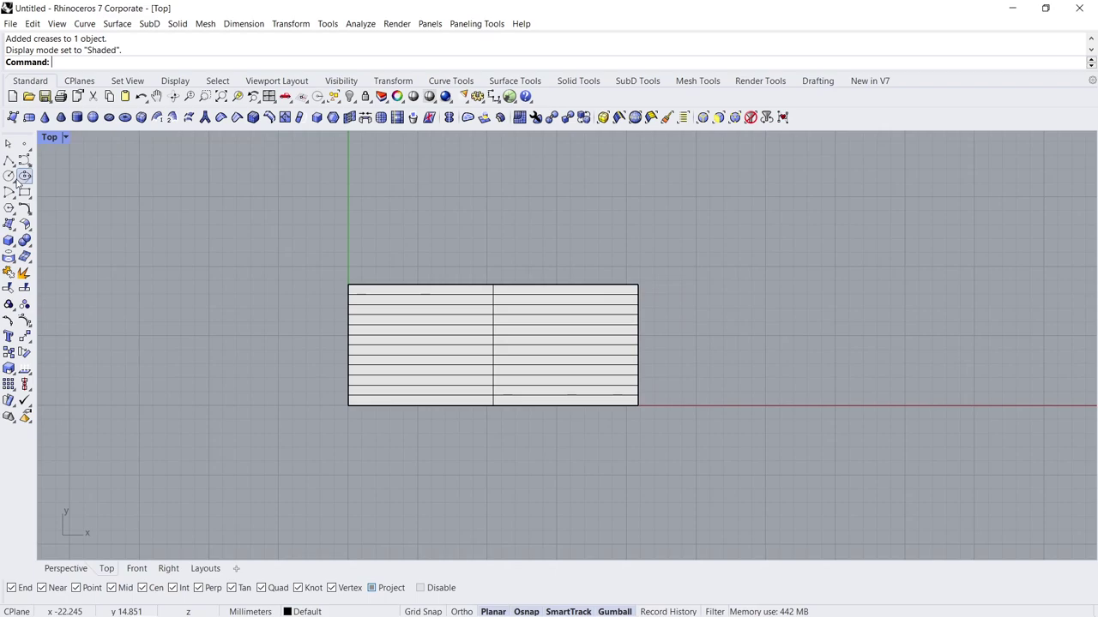
Draw a circle centred on the plane's lower-right corner and shift it right
left_click(9, 176)
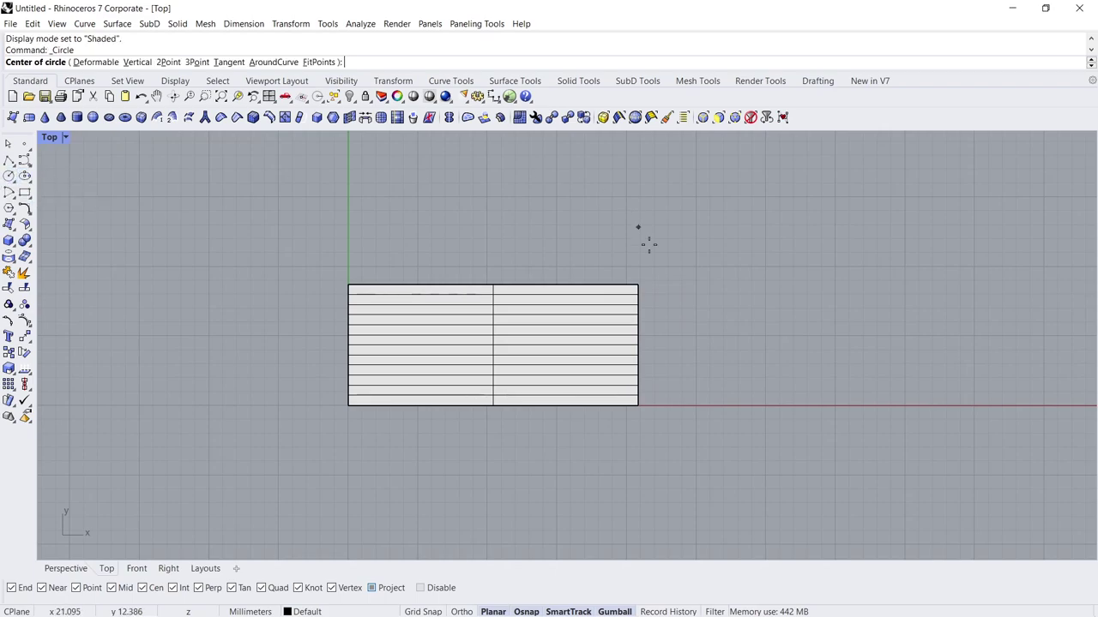
left_click(639, 404)
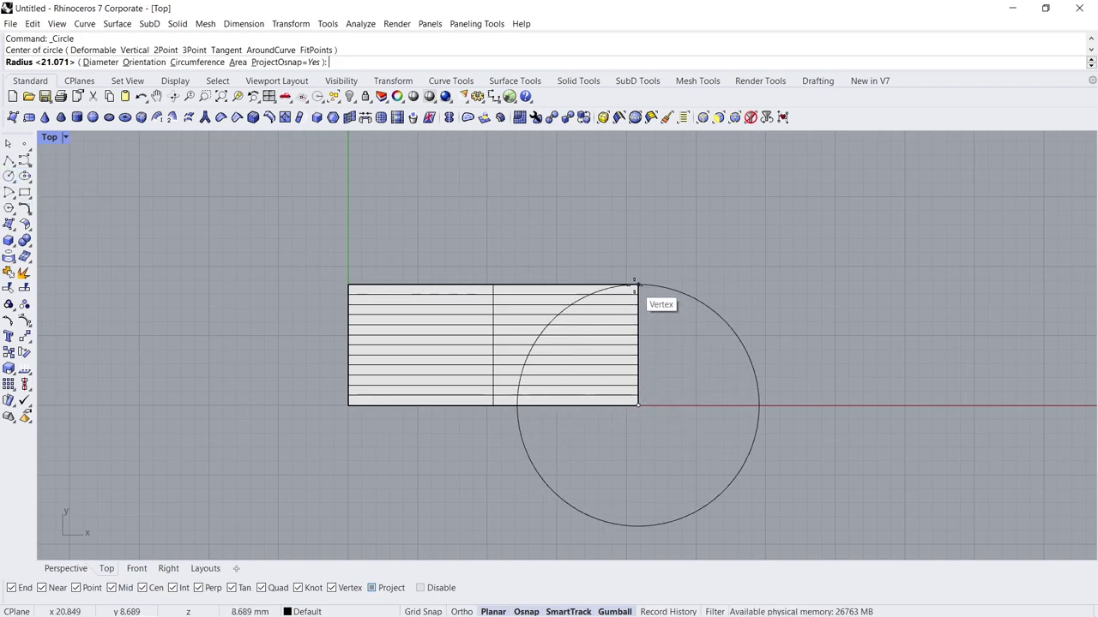
left_click(635, 284)
left_click_drag(691, 357, 691, 354)
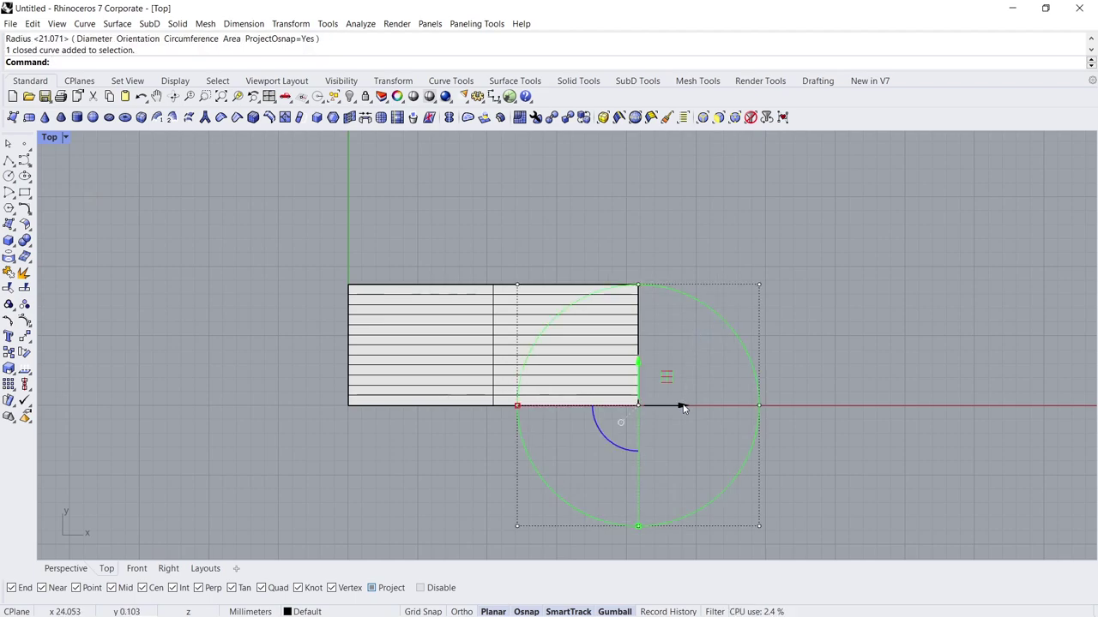
left_click_drag(681, 405, 804, 409)
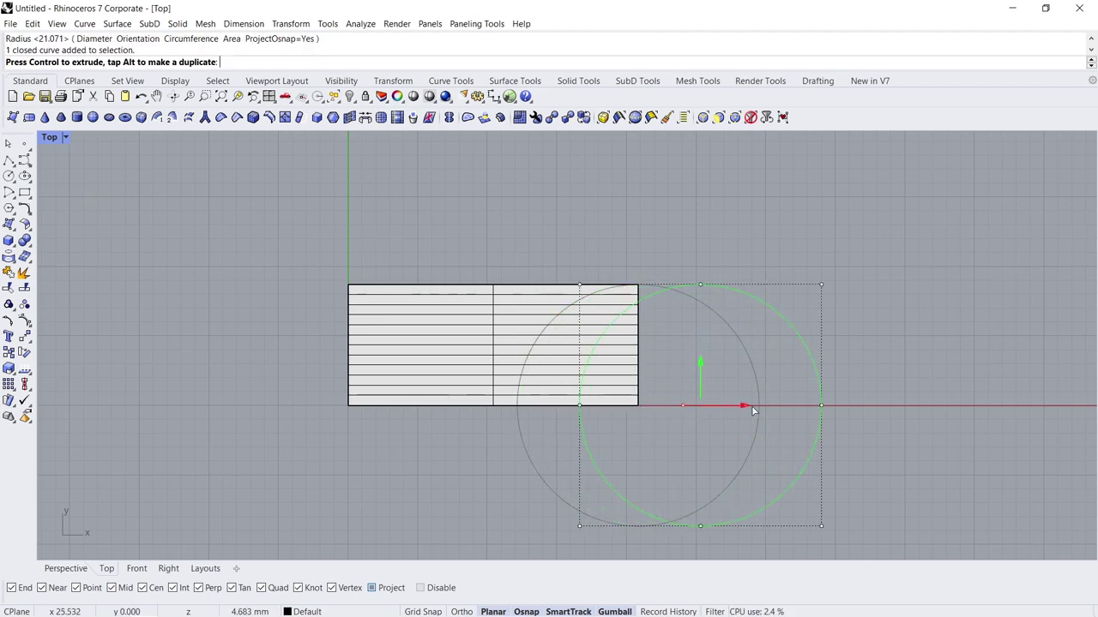
left_click(690, 432)
Align the plane's right edge onto the circle's arc
left_click_drag(602, 448, 664, 252)
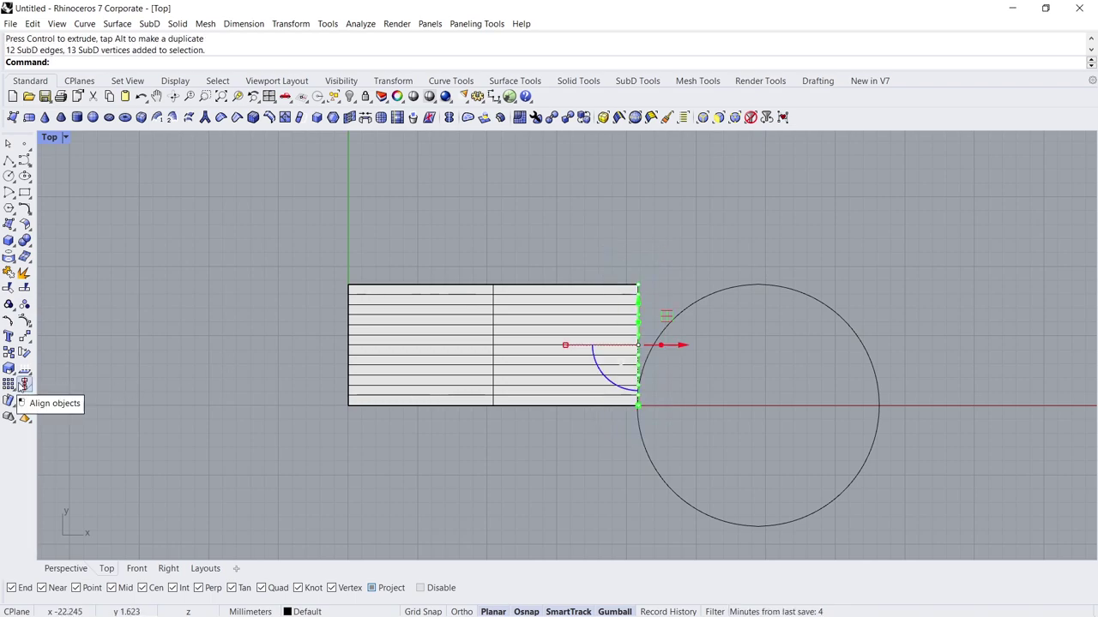
left_click(21, 386)
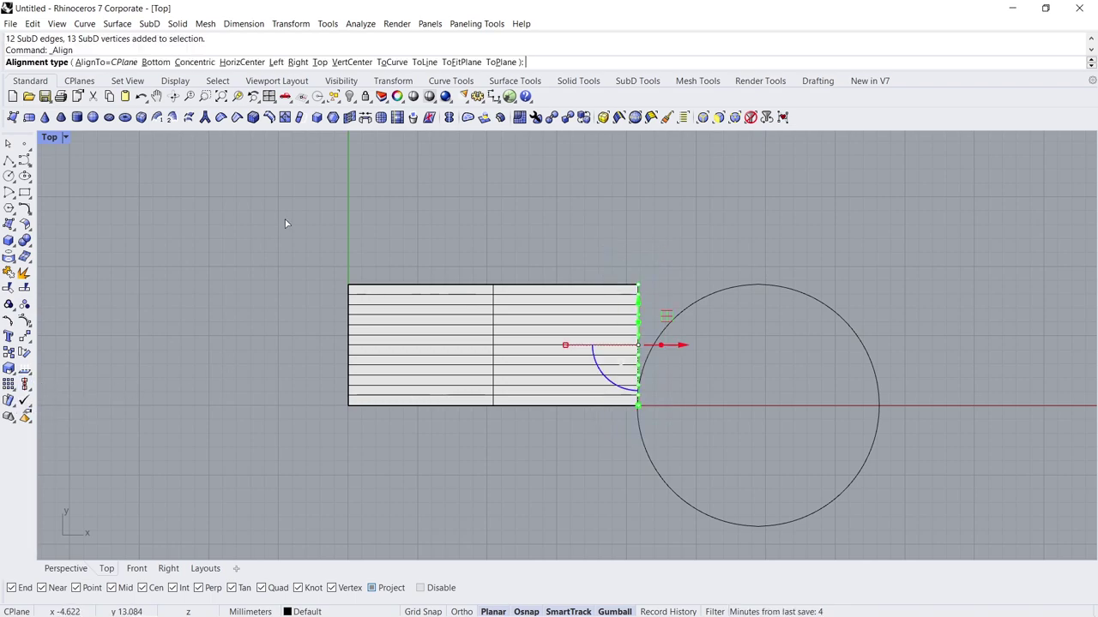
left_click(391, 63)
left_click(716, 292)
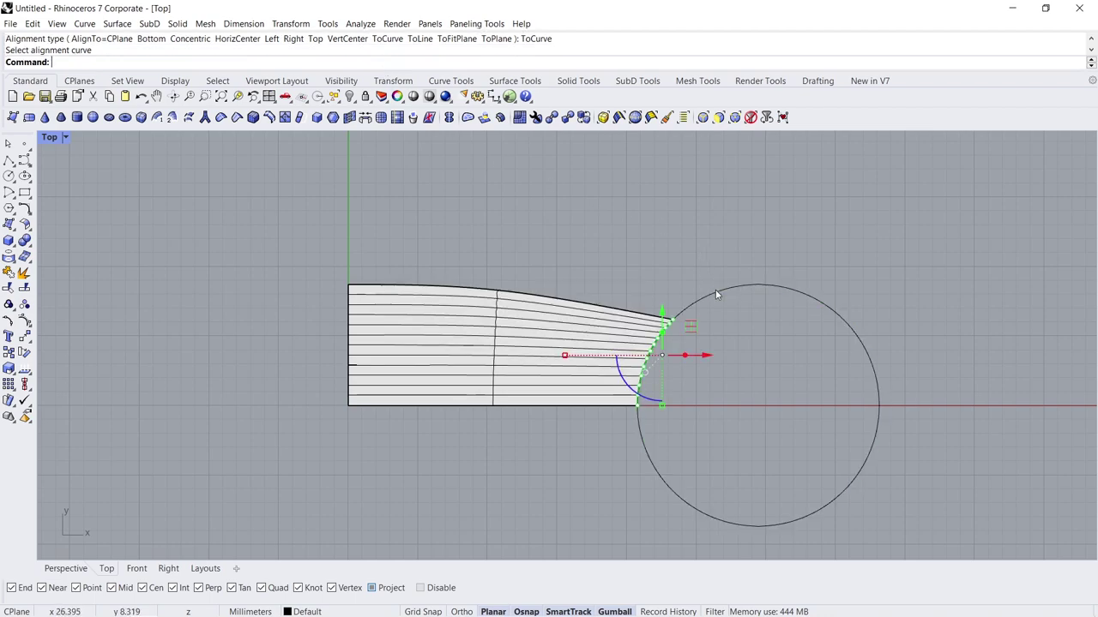
left_click(693, 249)
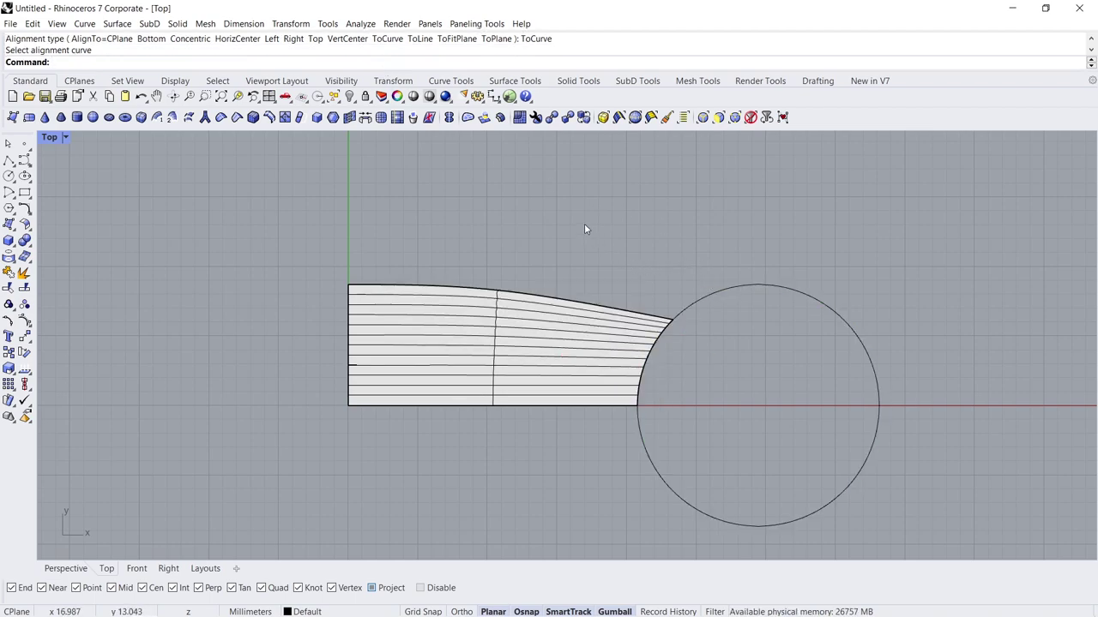
Move the circle and bent edge down and rotate them slightly clockwise
mouse_move(584, 224)
left_mouse_down()
mouse_move(852, 468)
mouse_move(897, 538)
left_mouse_up()
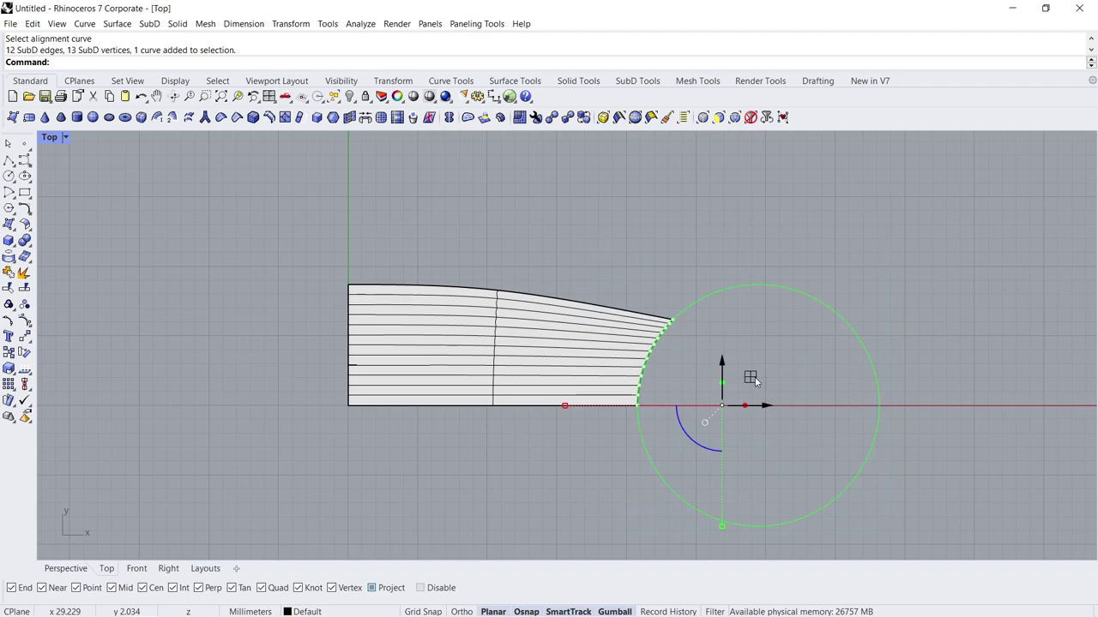
left_click_drag(753, 380, 749, 406)
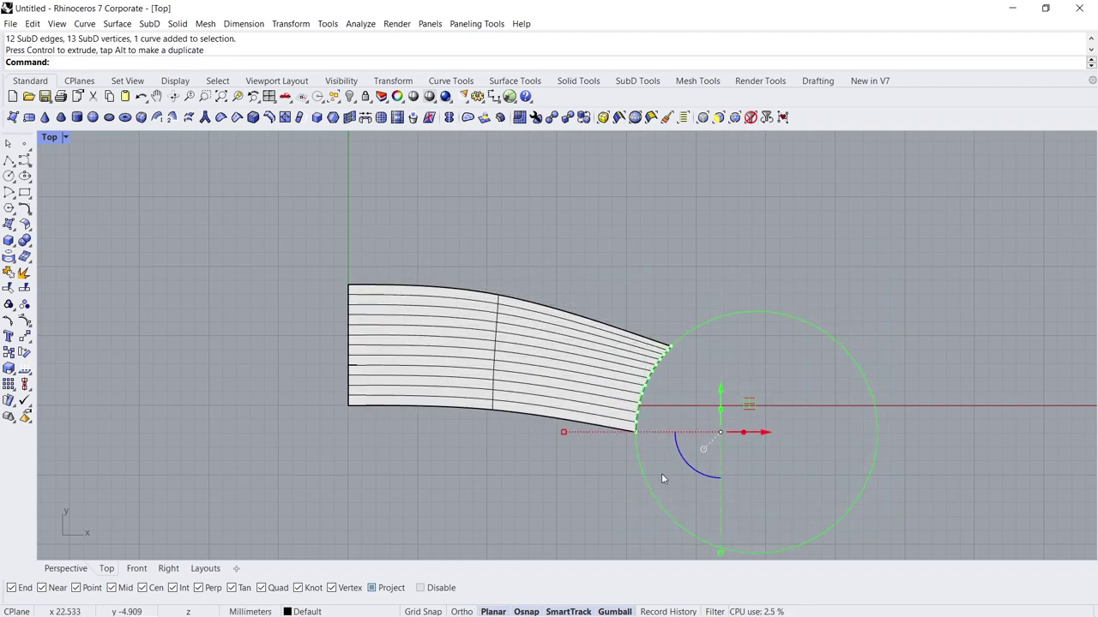
left_click_drag(691, 468, 684, 462)
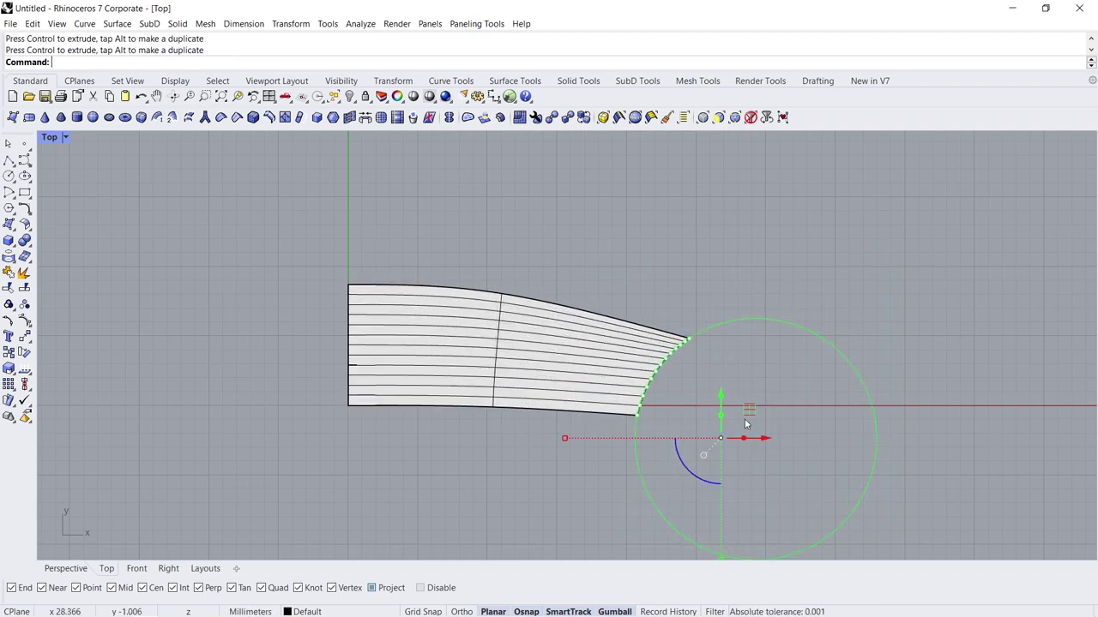
left_click_drag(750, 415, 735, 423)
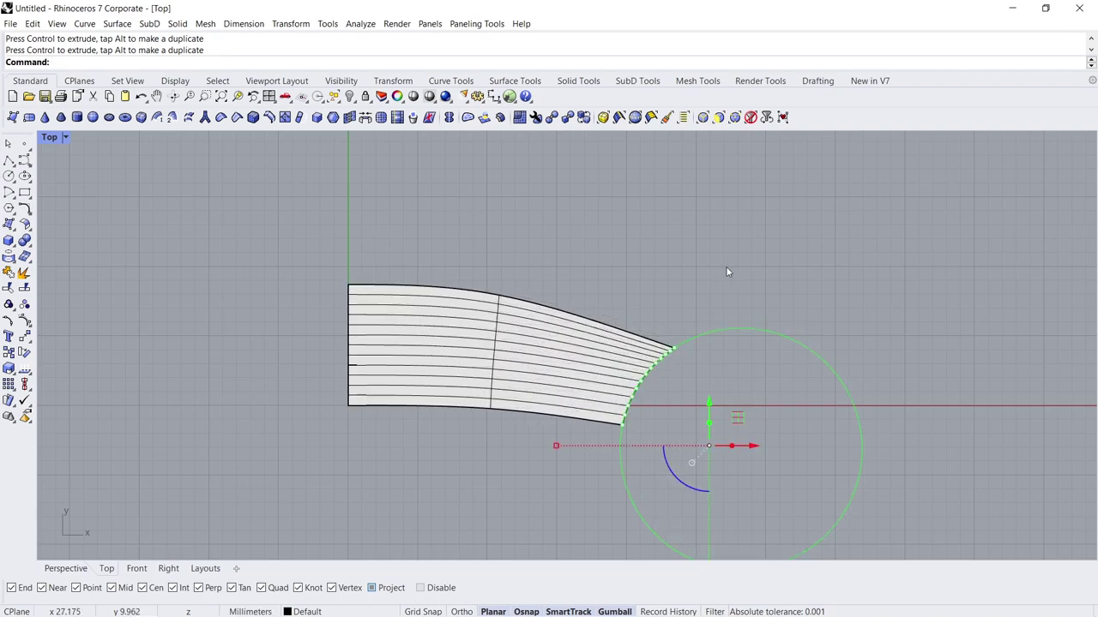
Reflect the SubD across the Y axis, keeping the right half
key("Escape")
left_click(458, 346)
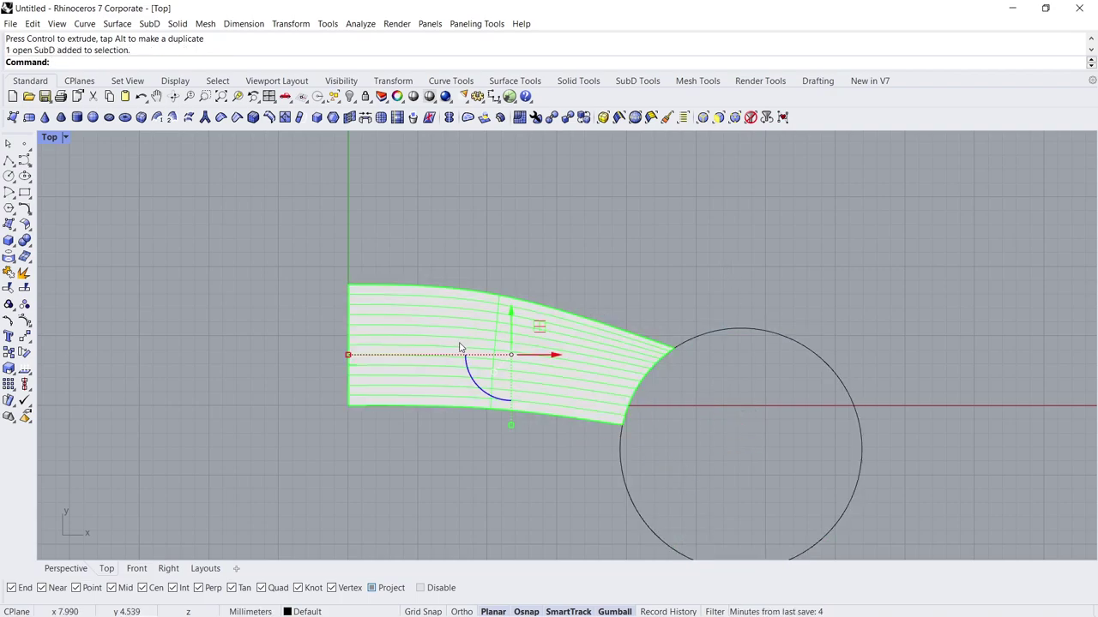
left_click(449, 116)
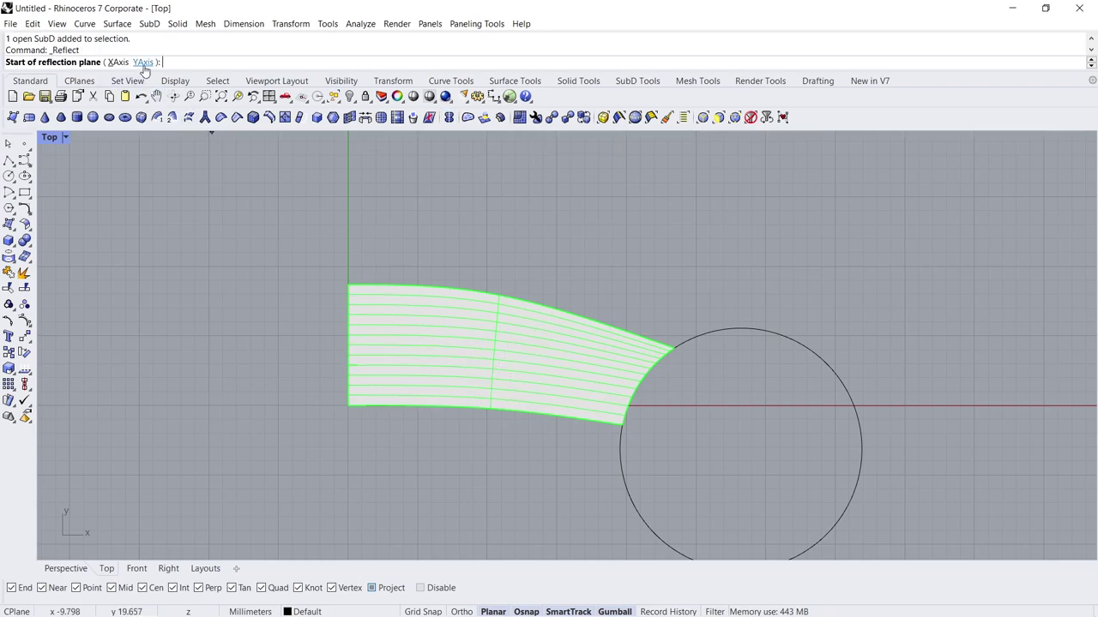
left_click(146, 63)
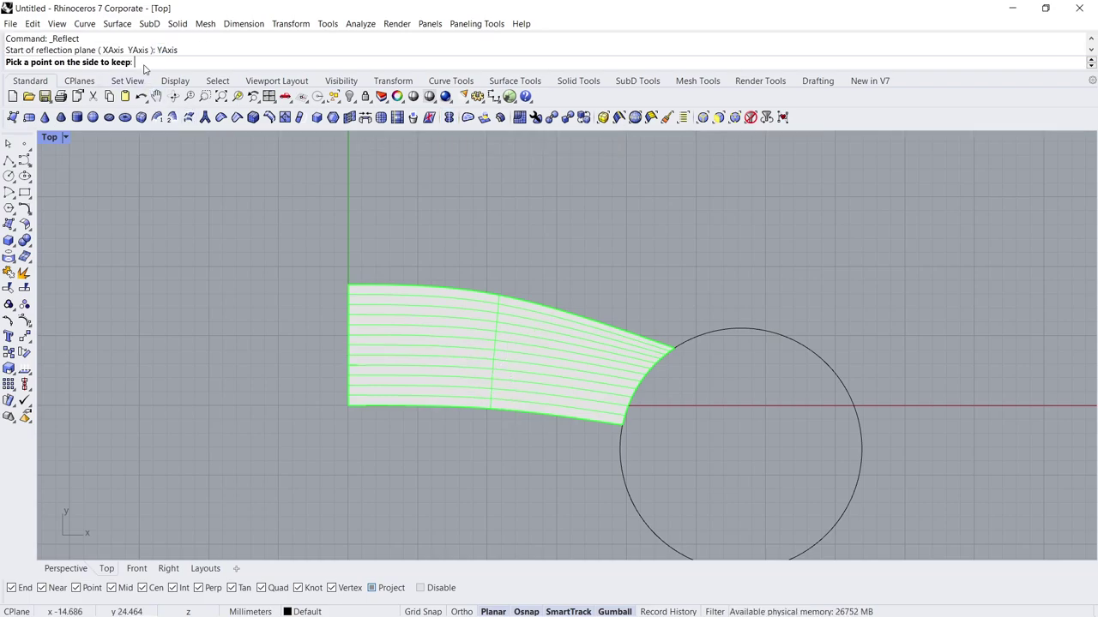
left_click(492, 367)
key("Return")
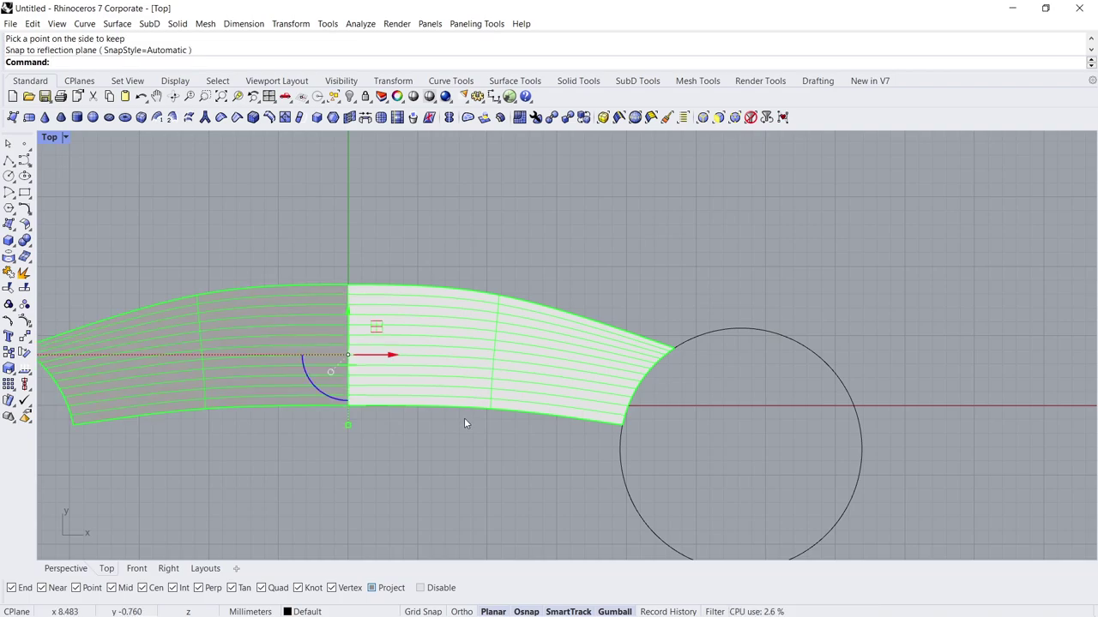
key("Escape")
right_click_drag(352, 426, 403, 417)
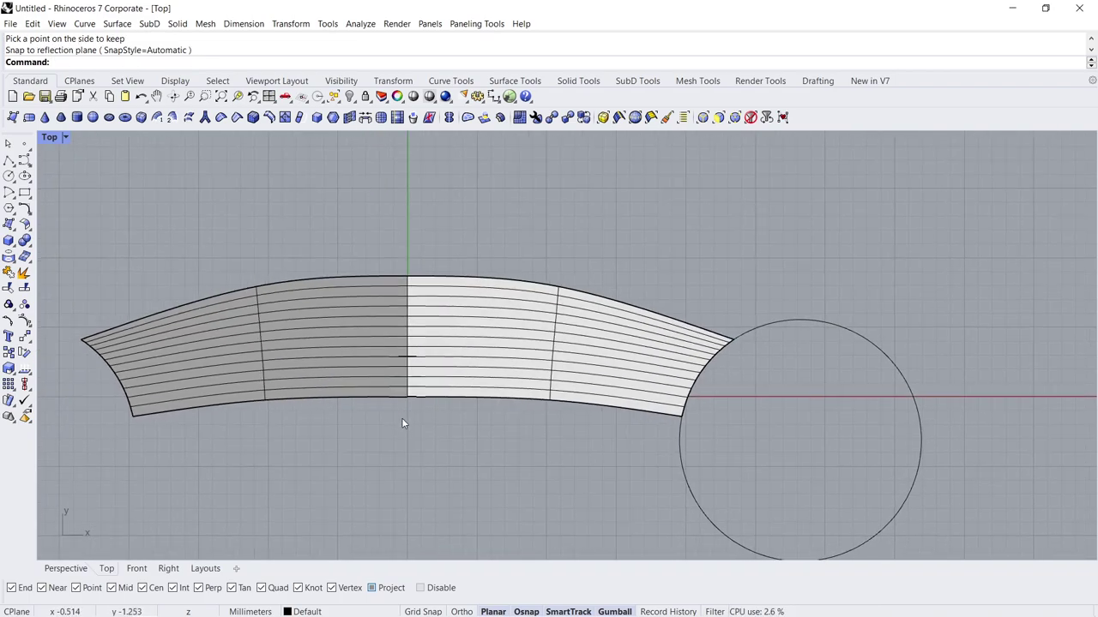
Stretch the middle strip of faces in Y and raise it to swell the canopy
left_click_drag(483, 426, 465, 259)
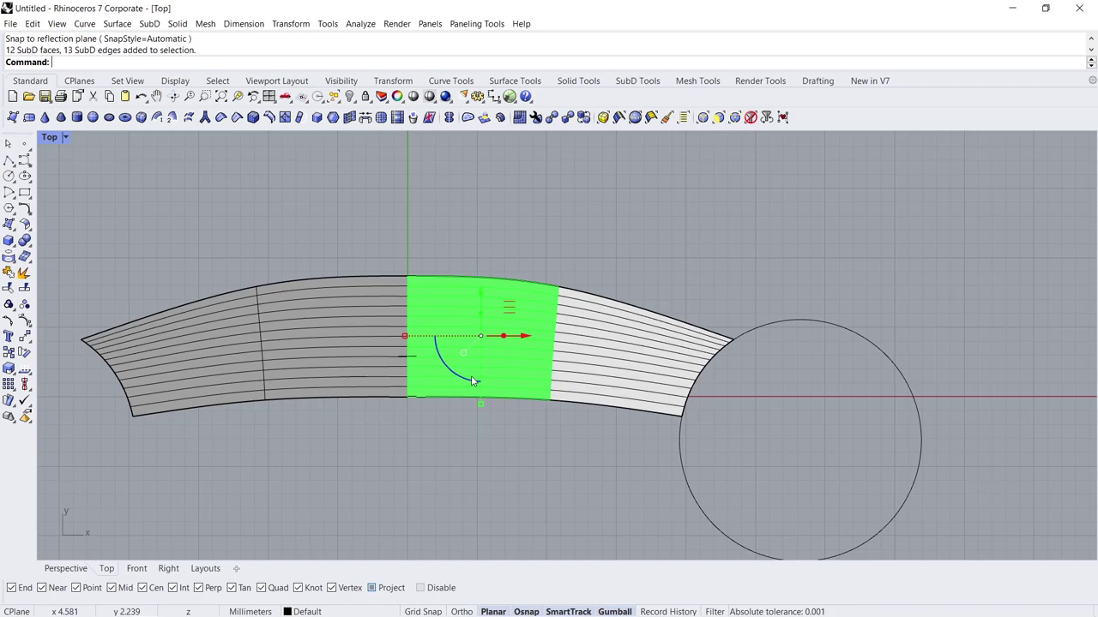
left_click_drag(479, 405, 480, 446)
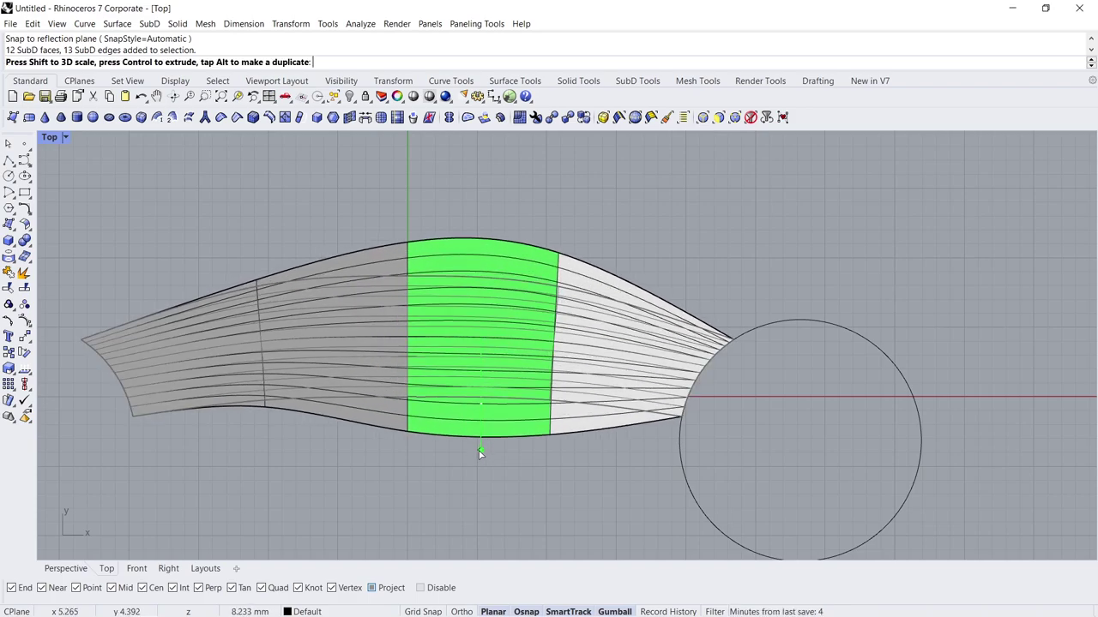
left_click_drag(480, 302, 483, 274)
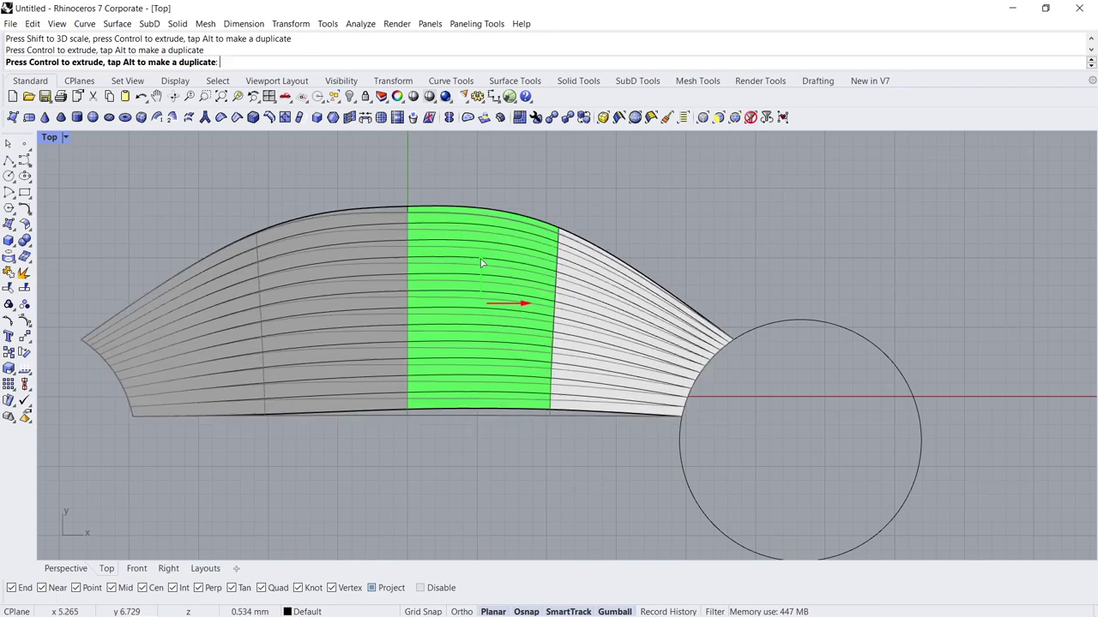
left_click(482, 475)
scroll(486, 403, "down", 2)
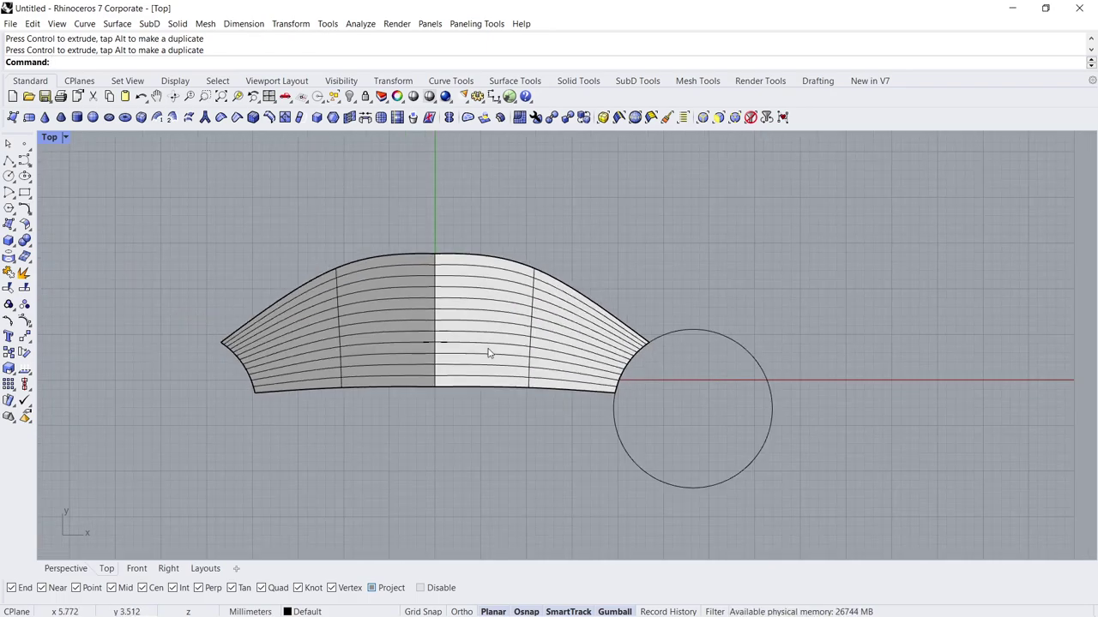
scroll(532, 325, "down", 2)
mouse_move(647, 285)
left_mouse_down()
mouse_move(531, 397)
mouse_move(485, 305)
left_mouse_up()
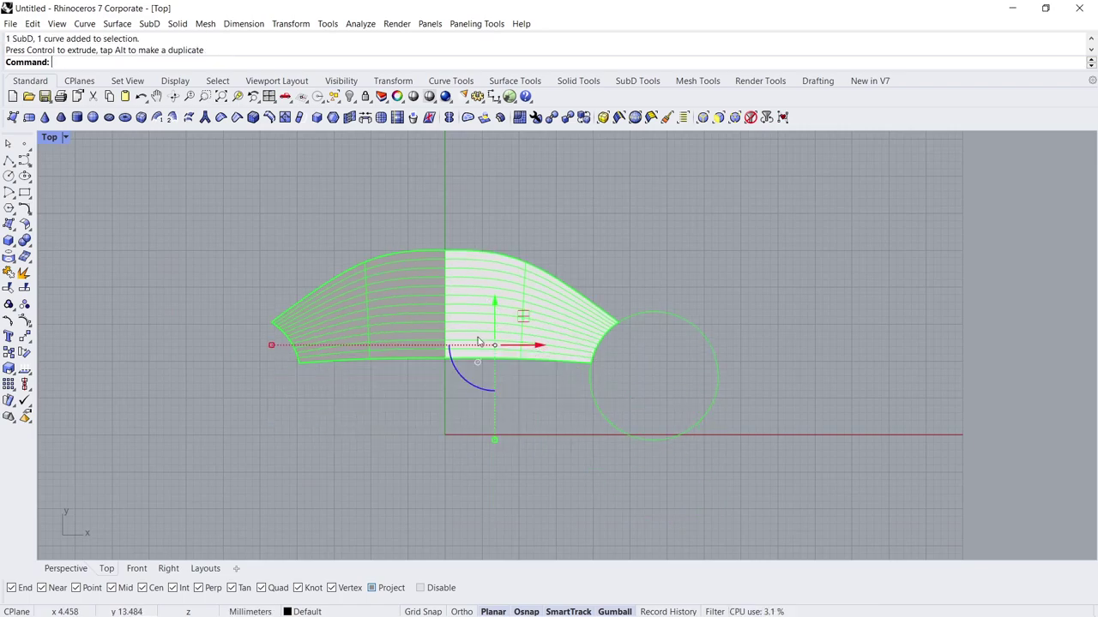
Polar-array the ribbed panel three times over 360° about the origin, then raise the top panel
left_click(438, 398)
left_click(432, 332)
type("A")
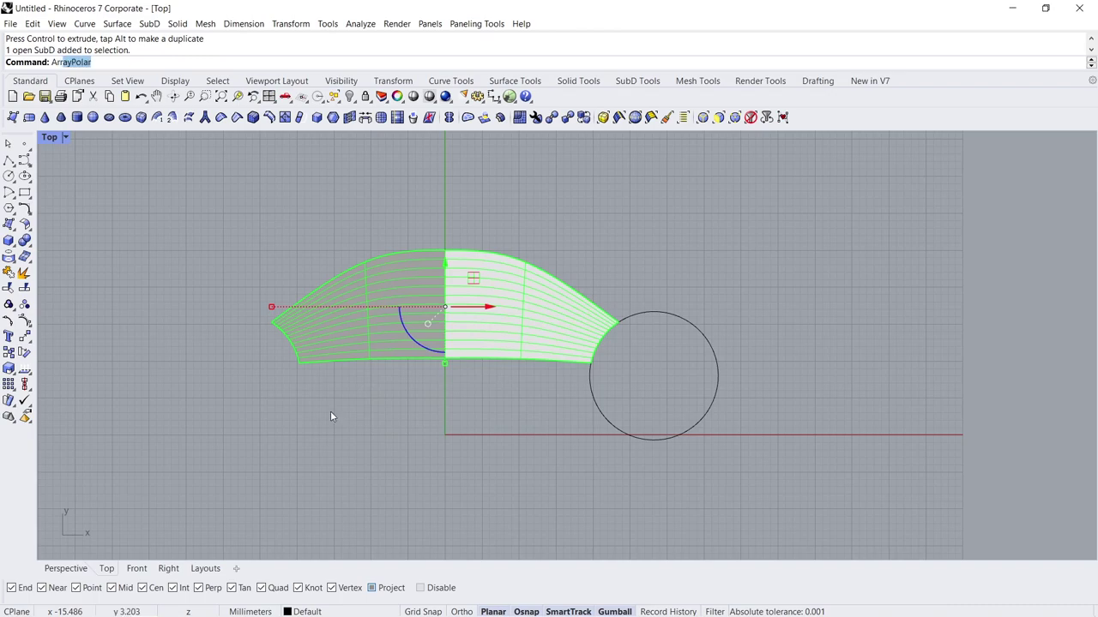
type("rraypolar")
key("Return")
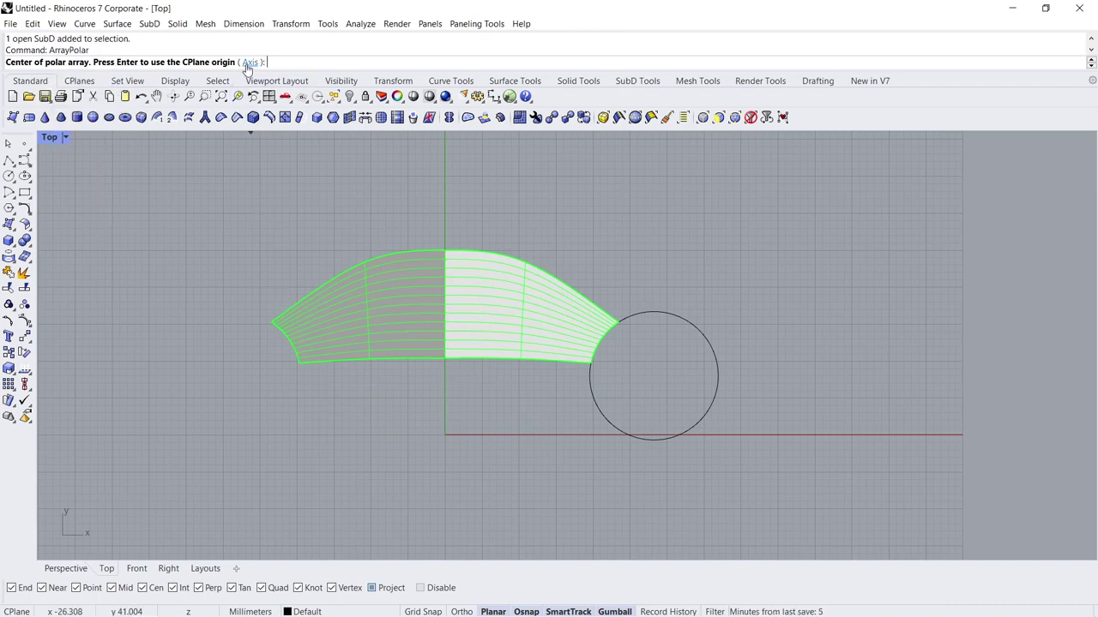
left_click(249, 62)
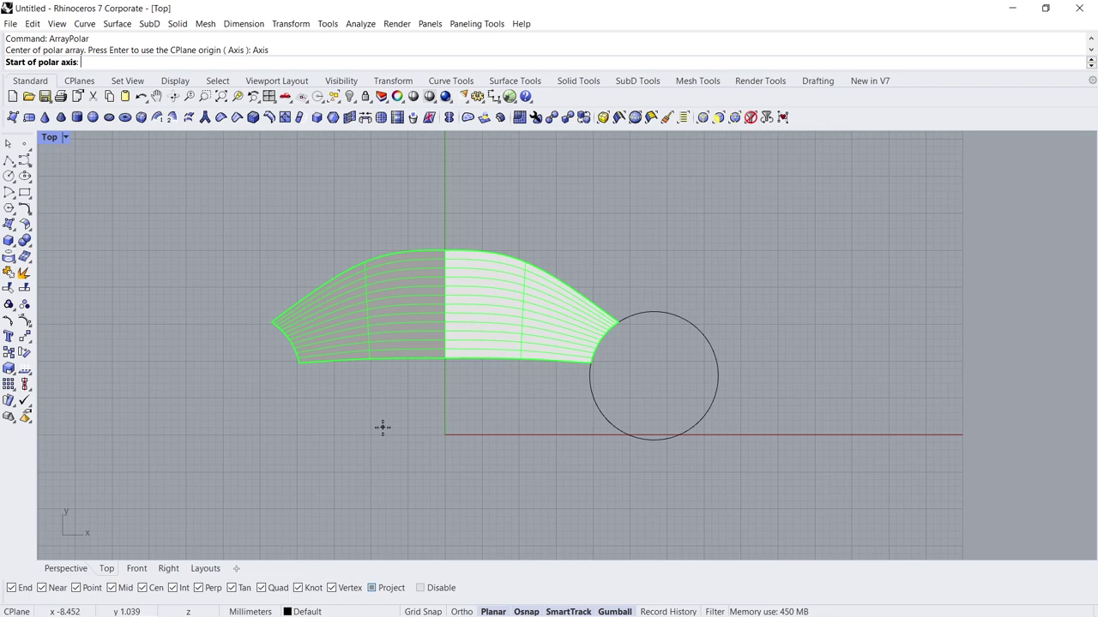
type("0")
key("Return")
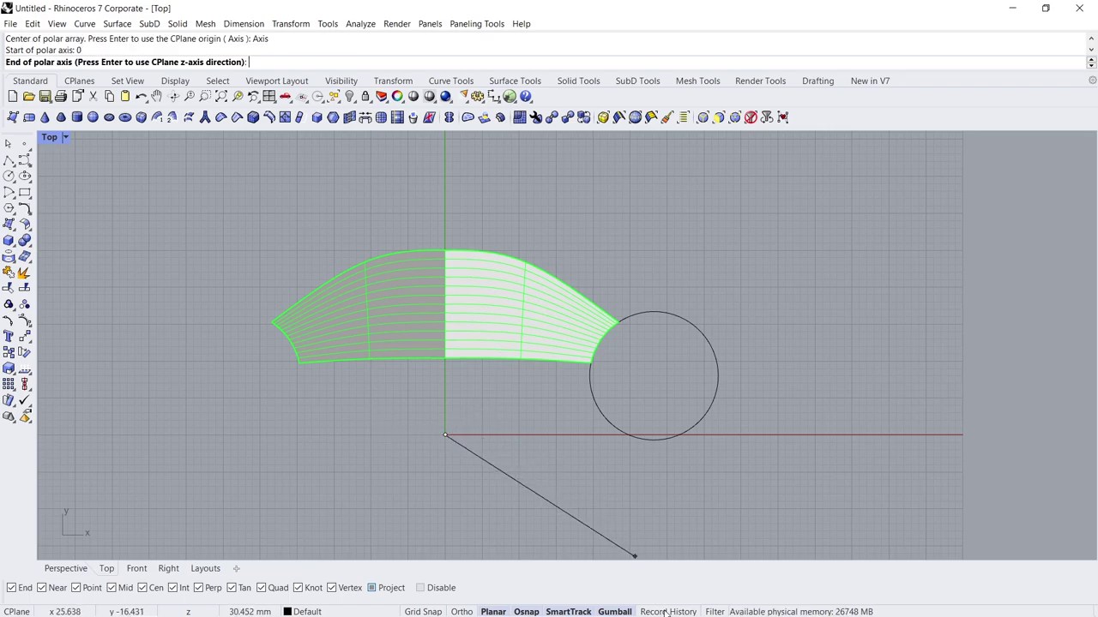
left_click(510, 437)
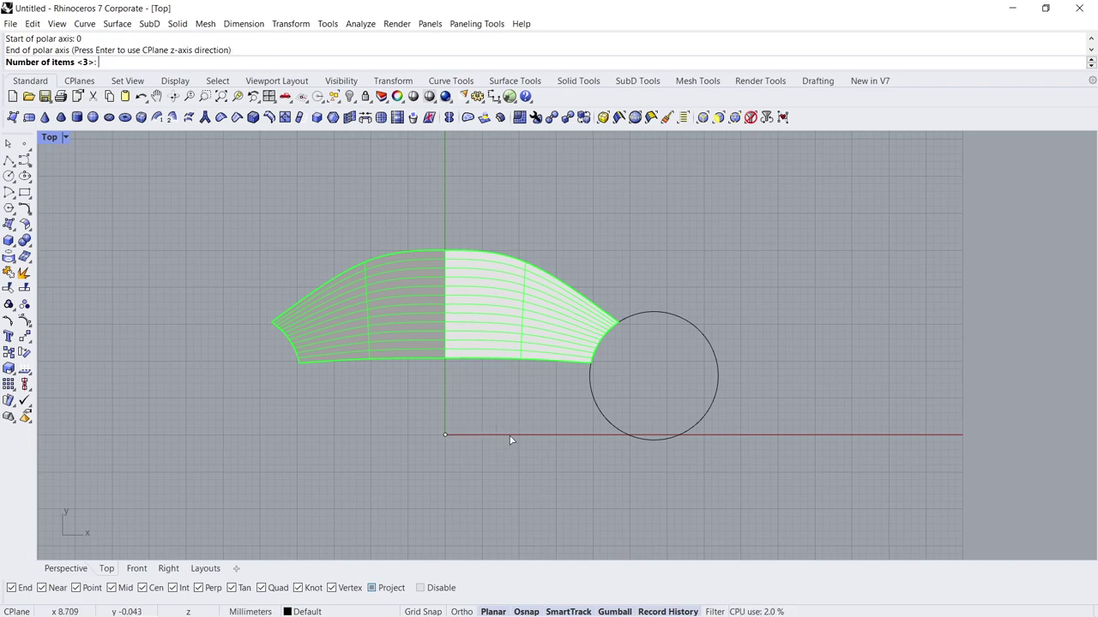
key("Return")
key("Return")
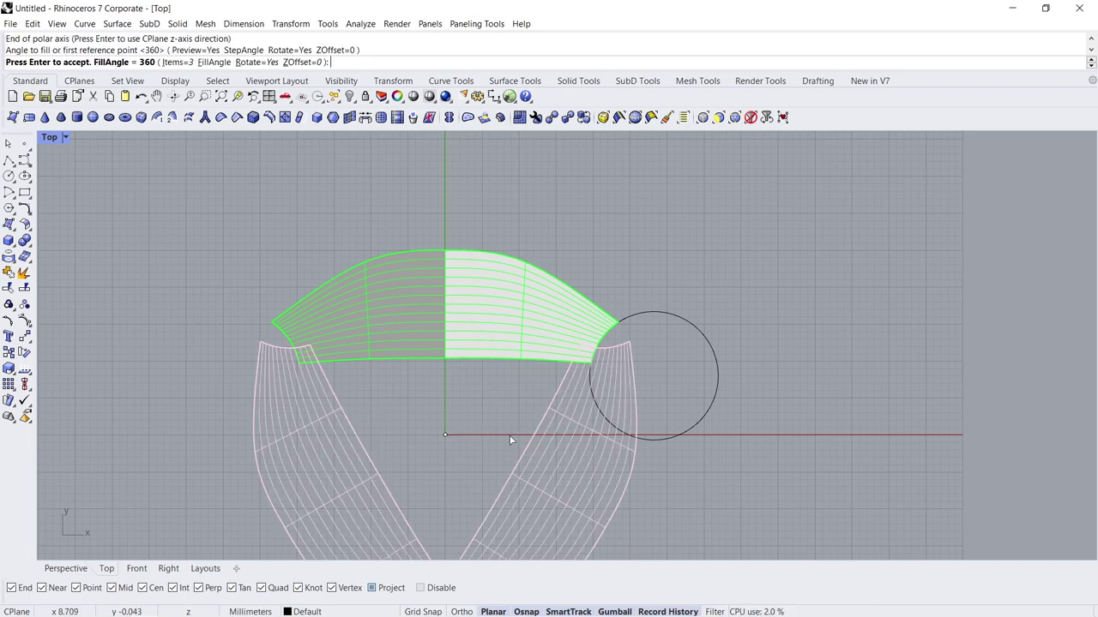
key("Return")
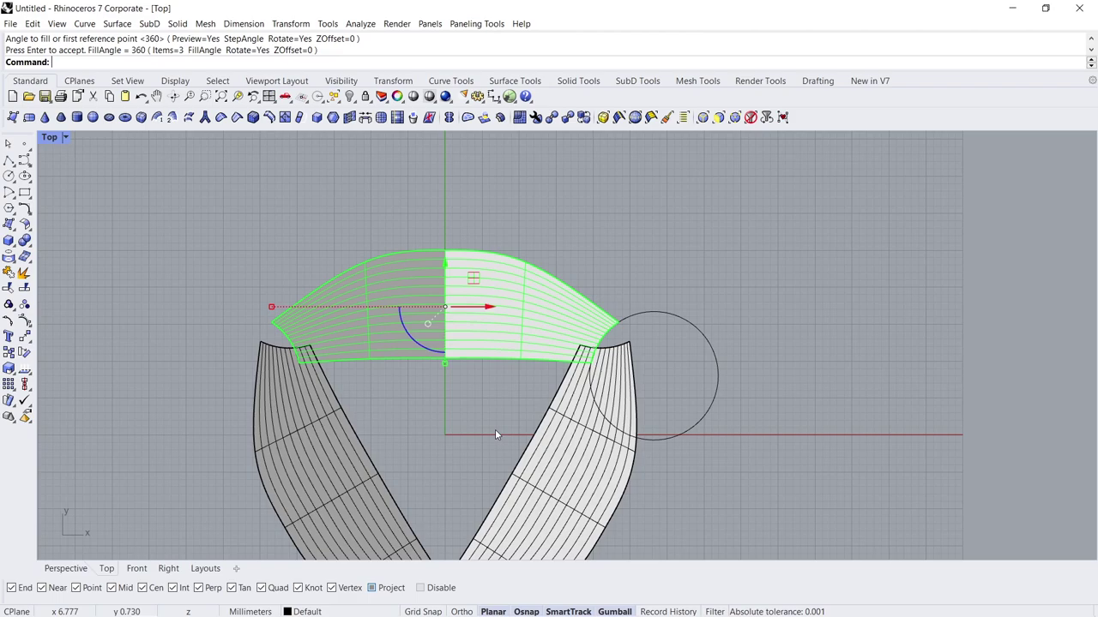
key("Escape")
left_click(459, 343)
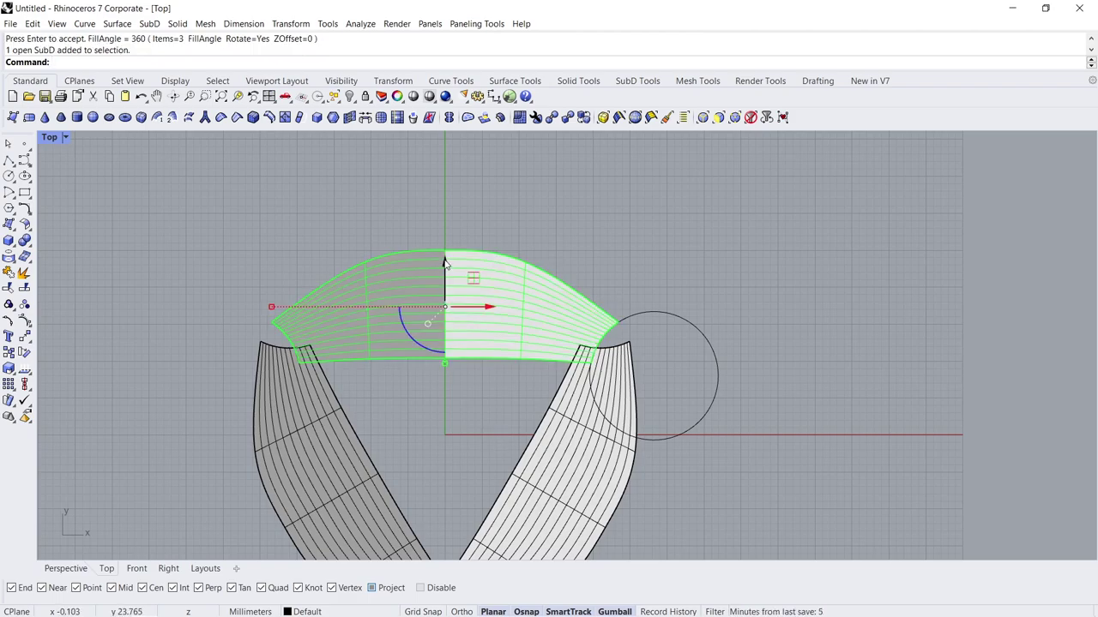
left_click_drag(444, 262, 446, 253)
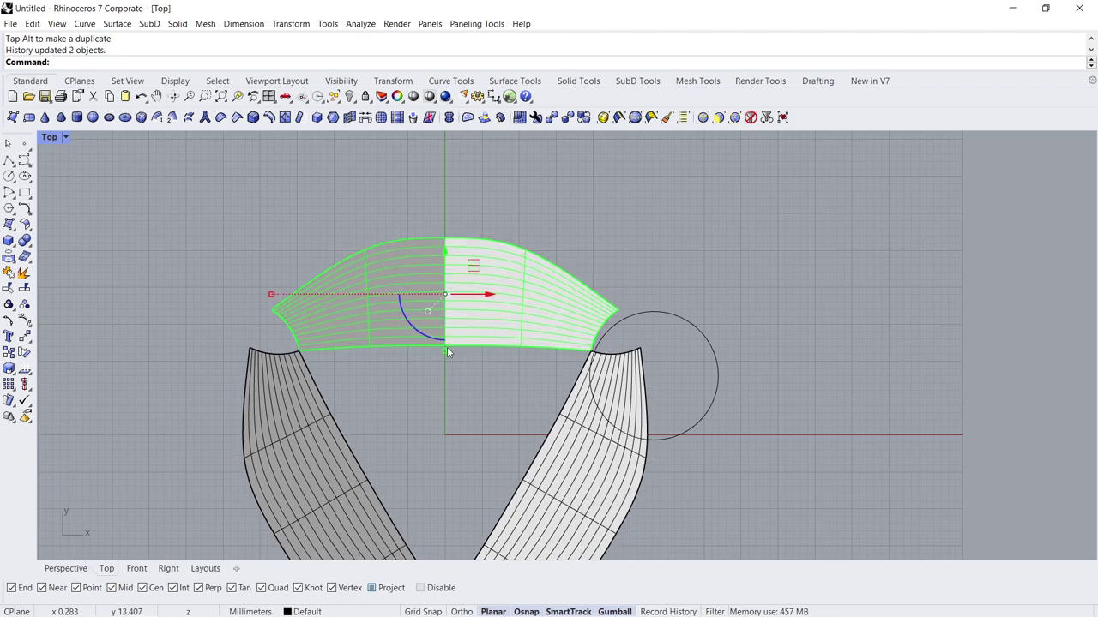
Move the circle up and to the right, away from the panels
left_click(476, 413)
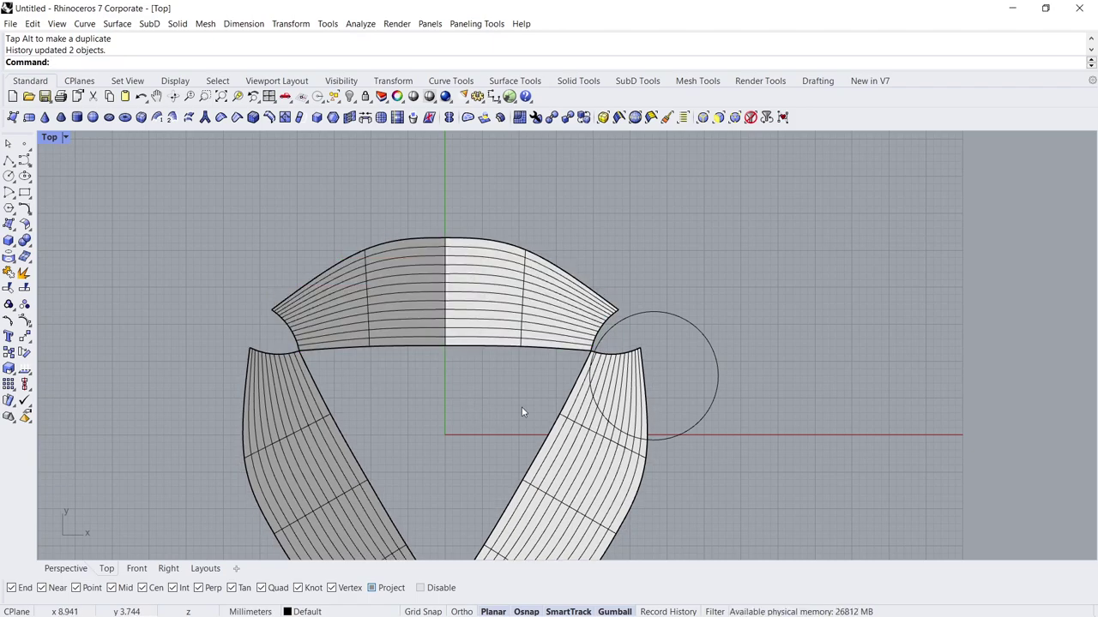
left_click(717, 391)
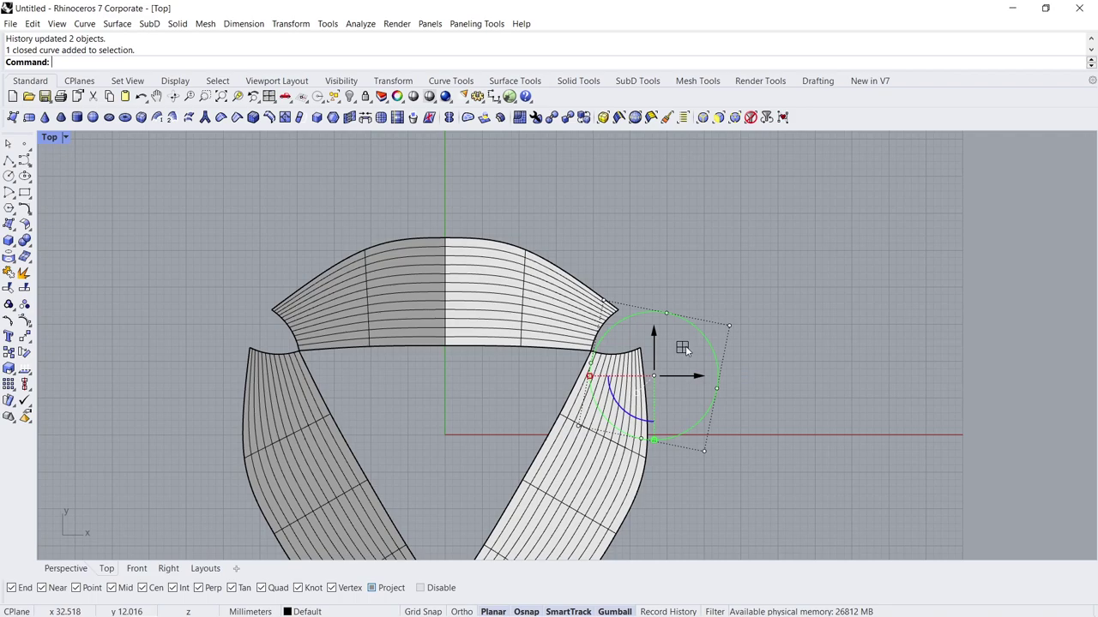
left_click_drag(684, 347, 841, 263)
left_click(756, 445)
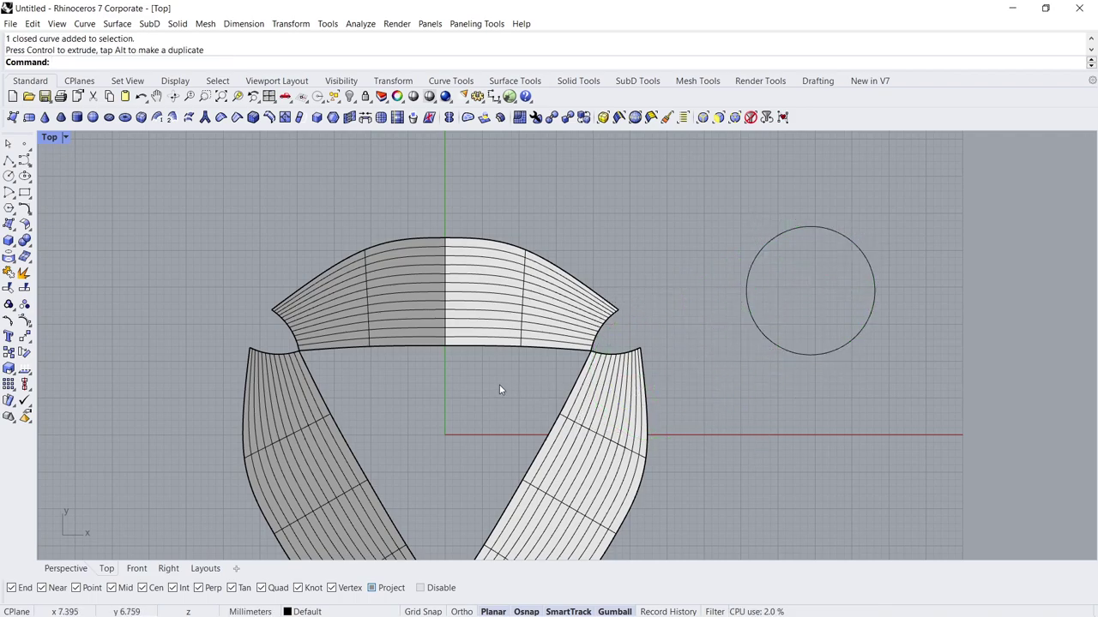
Stretch the central column of faces taller and show the panels in flat display
left_click_drag(480, 383, 469, 224)
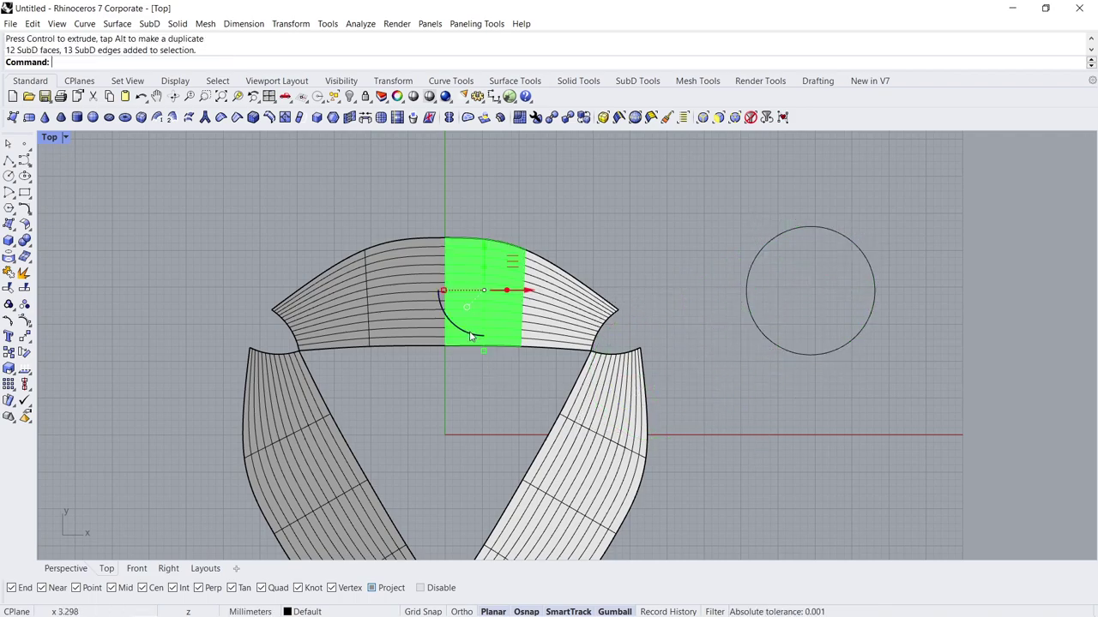
left_click_drag(483, 351, 484, 367)
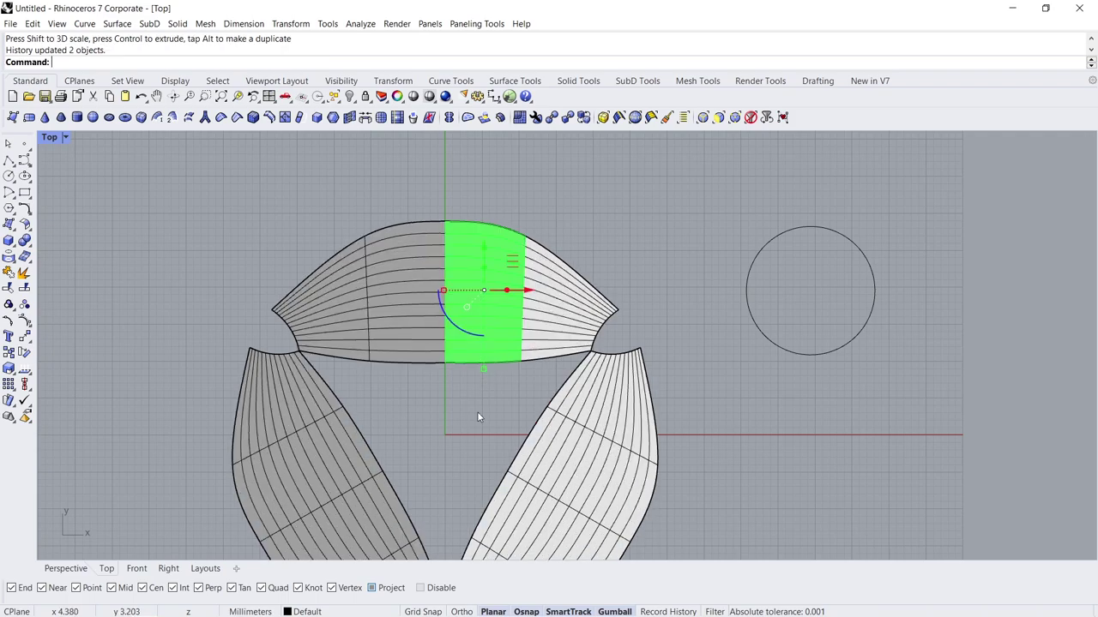
key("Tab")
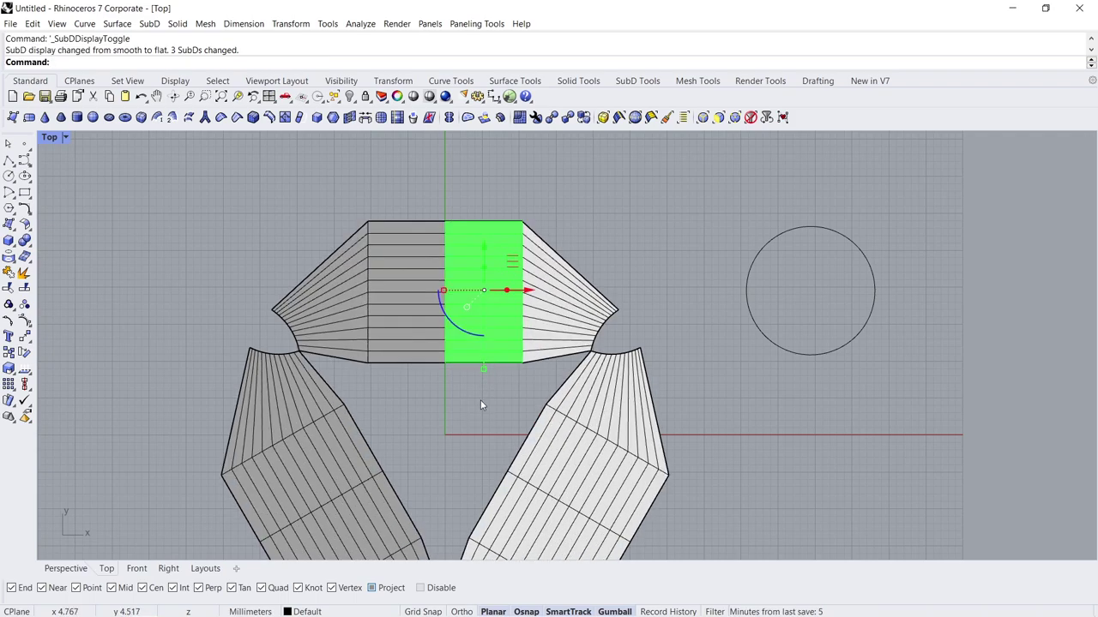
left_click_drag(484, 371, 483, 387)
scroll(483, 387, "up", 1)
scroll(483, 387, "up", 5)
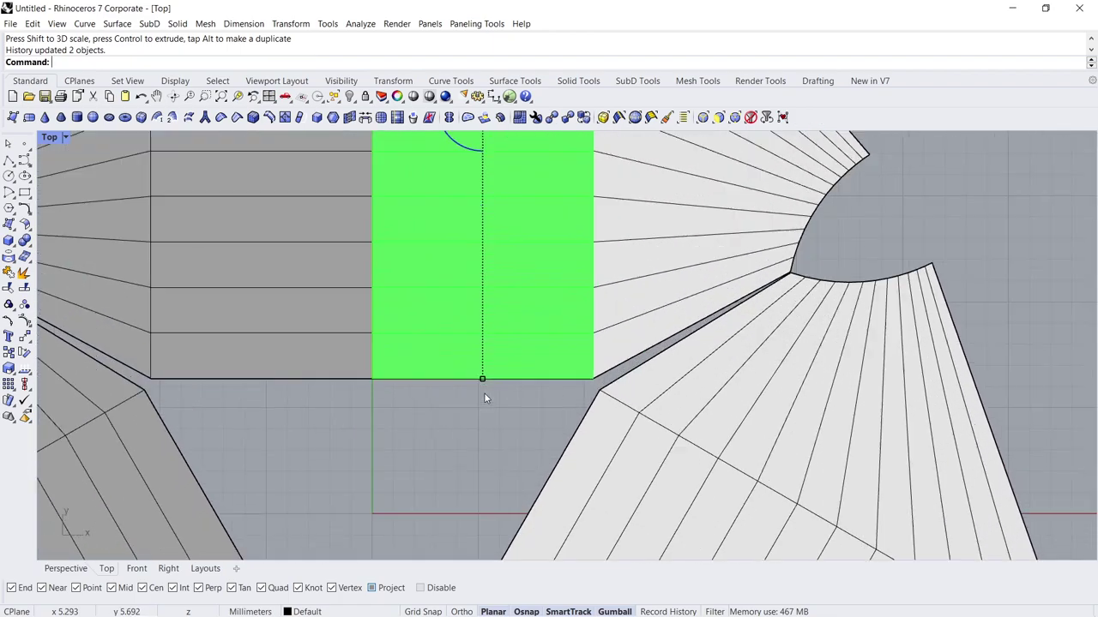
scroll(500, 374, "up", 3)
scroll(501, 376, "up", 2)
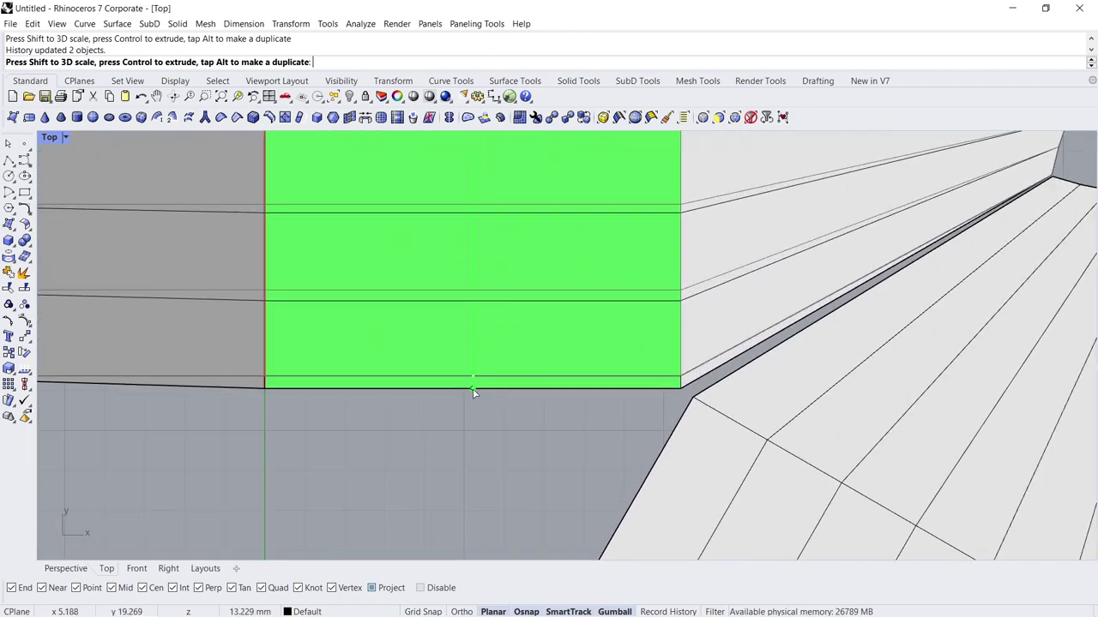
scroll(472, 388, "down", 4)
scroll(481, 407, "down", 3)
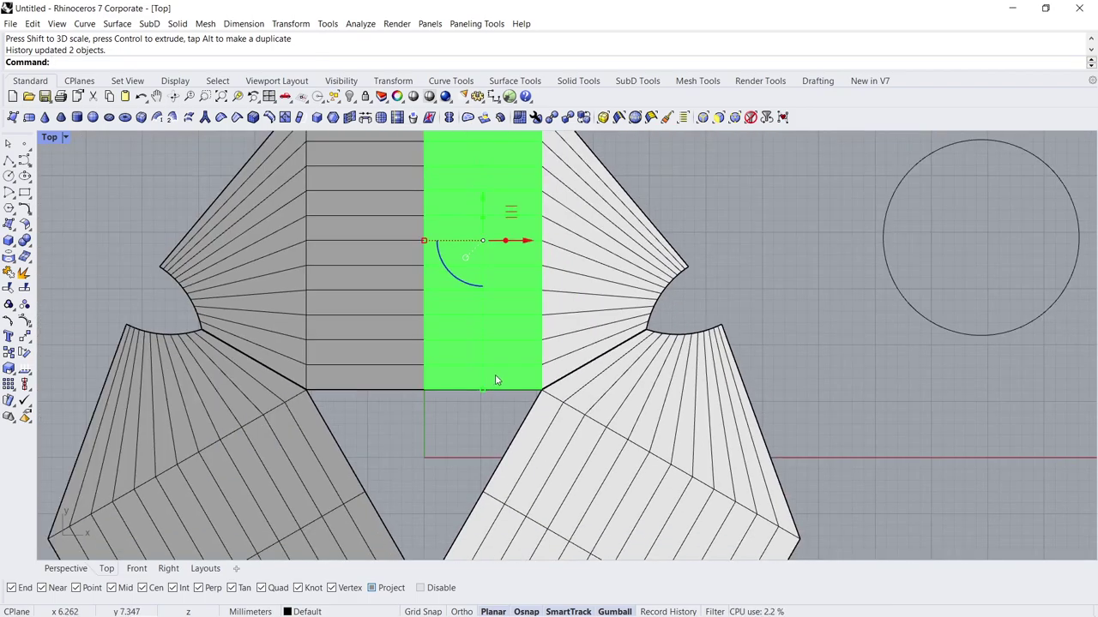
scroll(495, 371, "down", 2)
right_click_drag(490, 362, 489, 318)
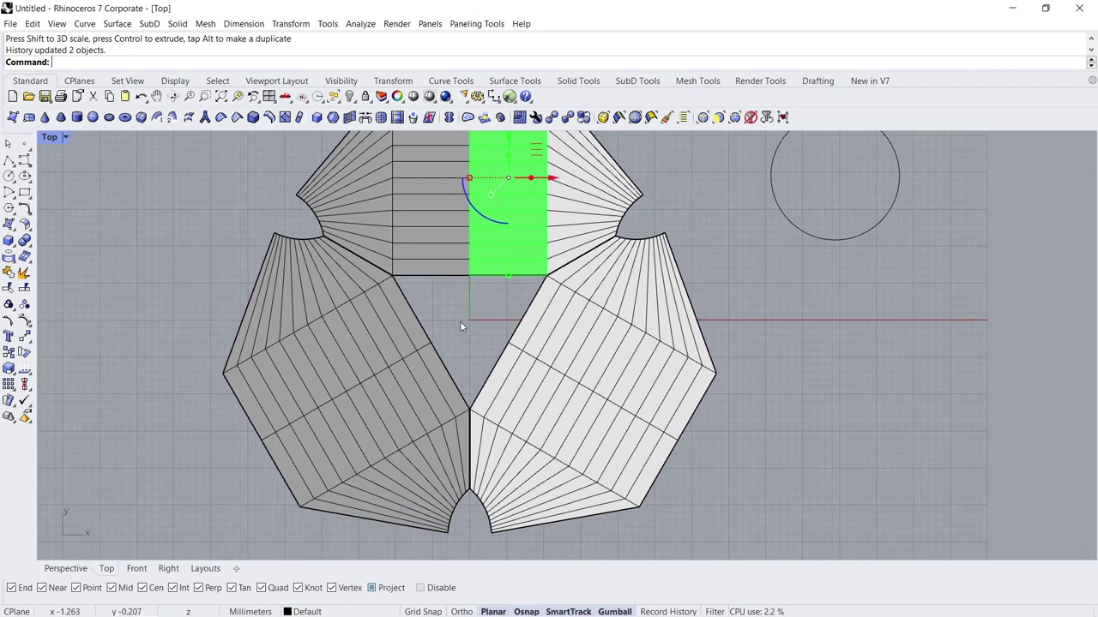
key("Escape")
Check the canopy in Perspective, then return to the Top view
left_click(65, 568)
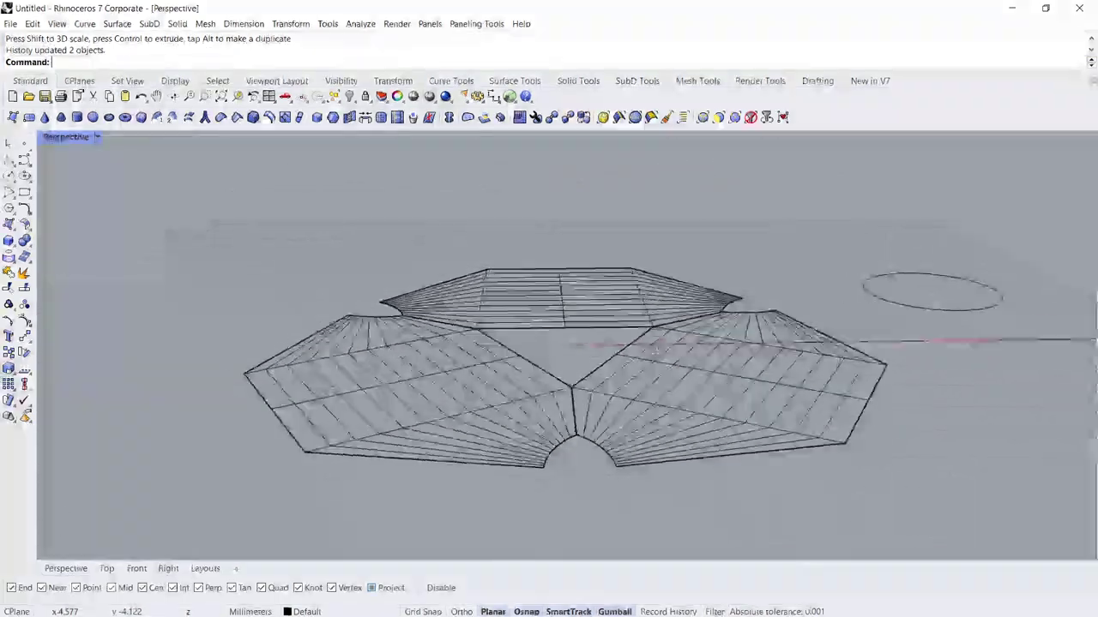
right_click_drag(549, 326, 546, 354)
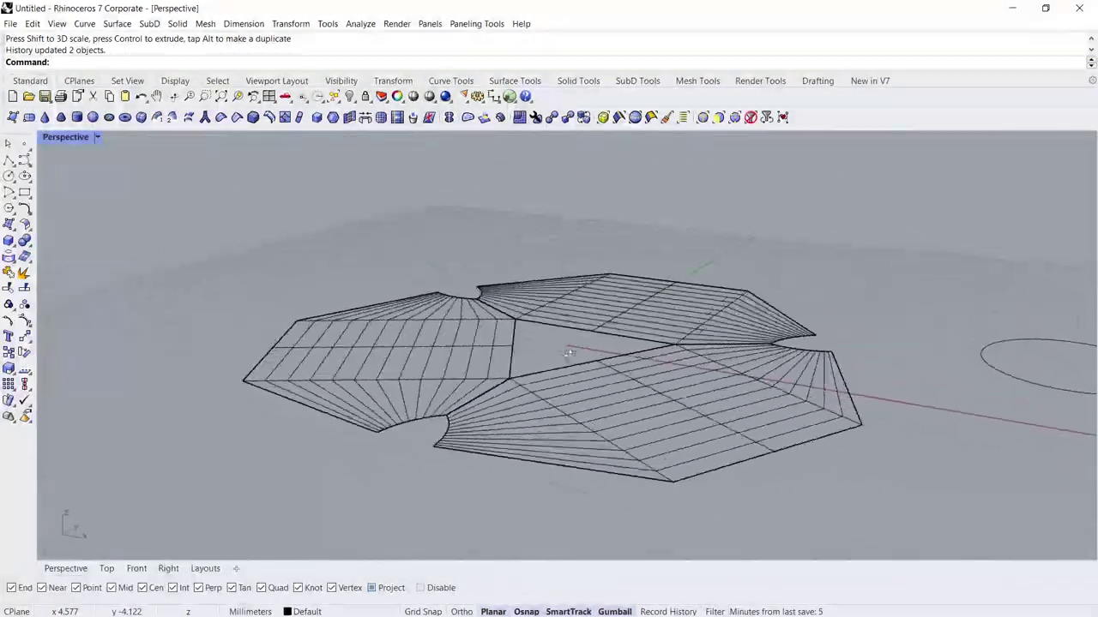
left_click(108, 570)
right_click_drag(659, 281, 594, 406)
Squash the circle into an ellipse, rotate it 30°, and place it enlarged in the notch
left_click_drag(709, 337, 710, 337)
scroll(776, 343, "up", 1)
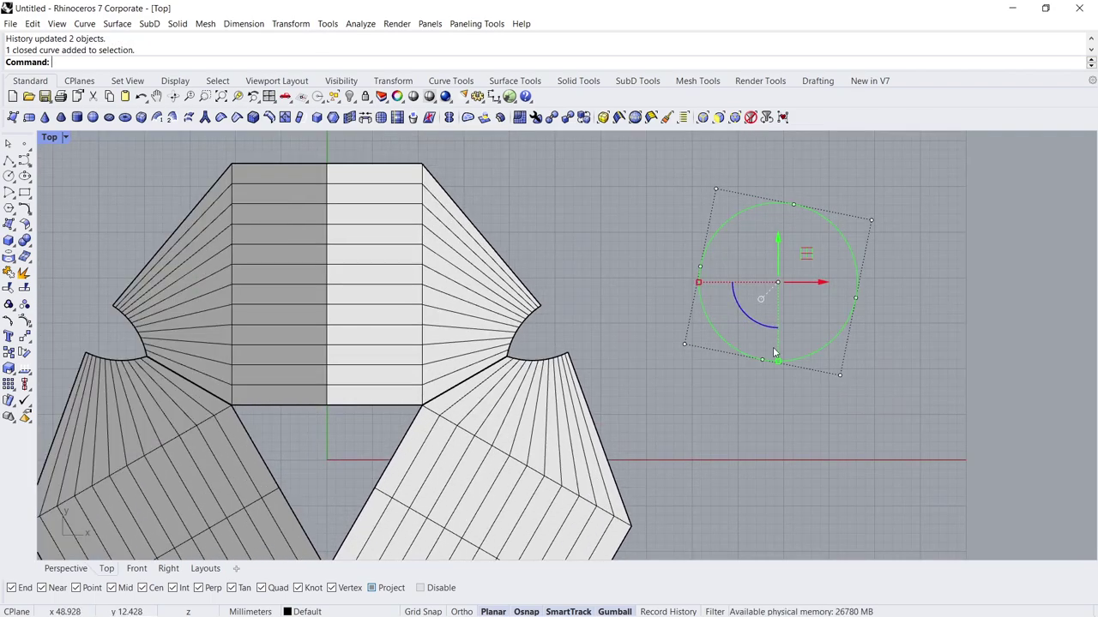
left_click_drag(777, 358, 775, 318)
type("30")
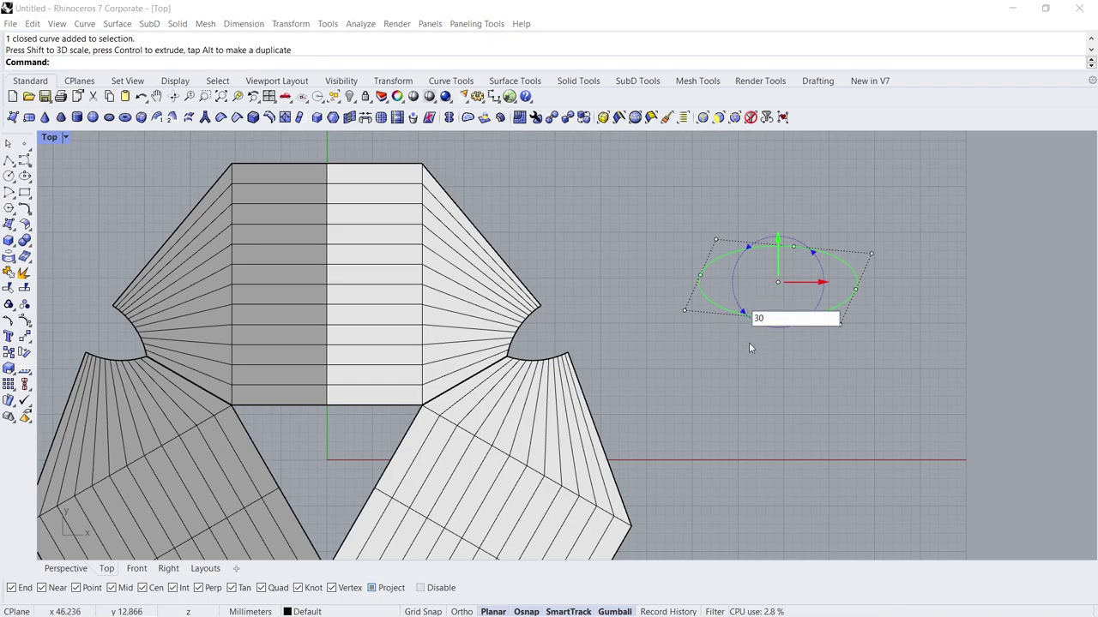
key("Return")
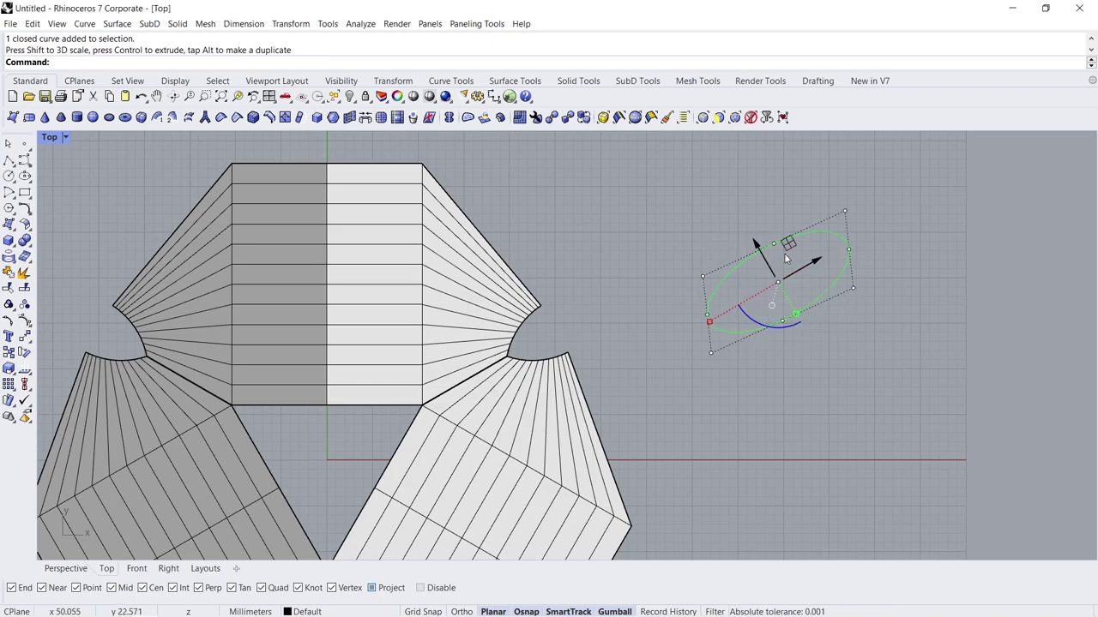
left_click_drag(788, 246, 585, 286)
scroll(549, 308, "up", 2)
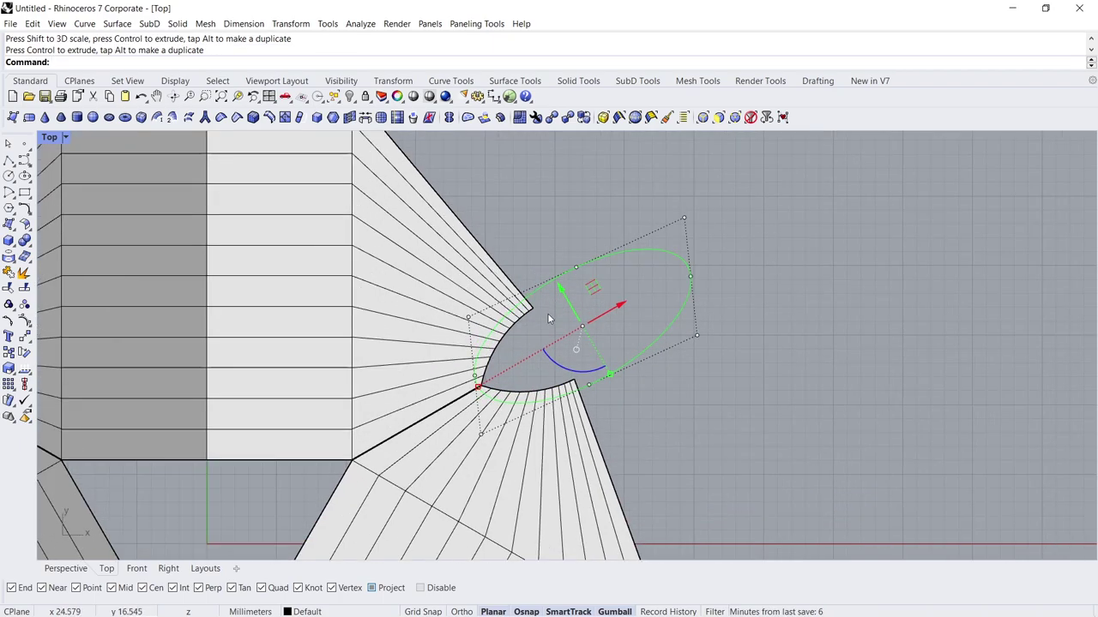
scroll(553, 322, "up", 2)
left_click_drag(647, 403, 650, 410)
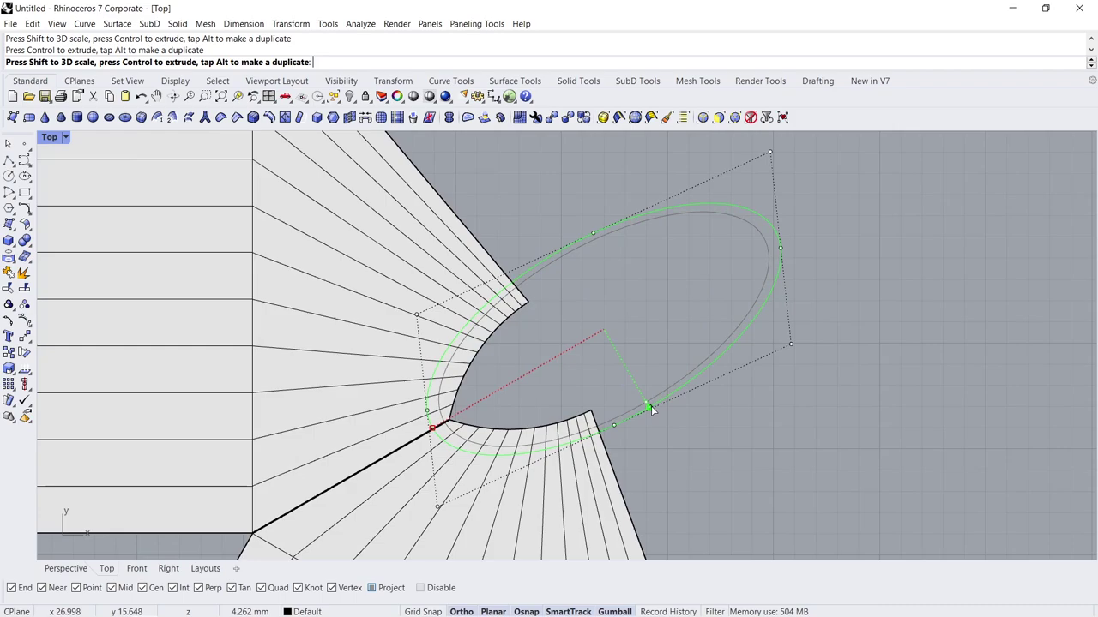
key("Escape")
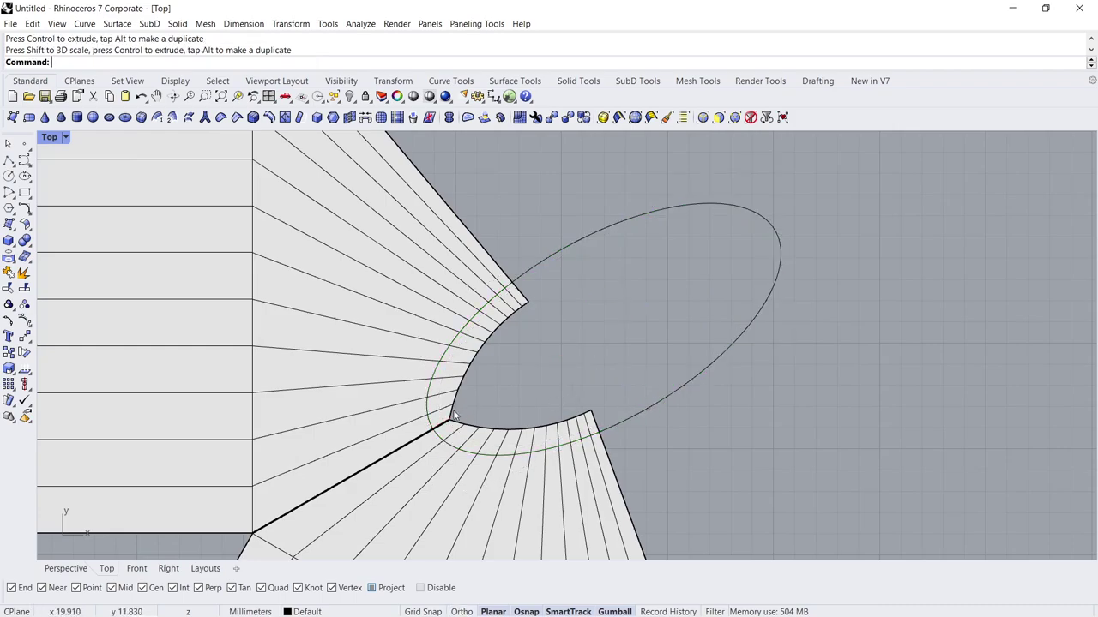
scroll(448, 420, "up", 2)
Align the notch edge loop onto the ellipse
left_click(449, 417, "ctrl+shift")
left_click(566, 260, "ctrl+shift")
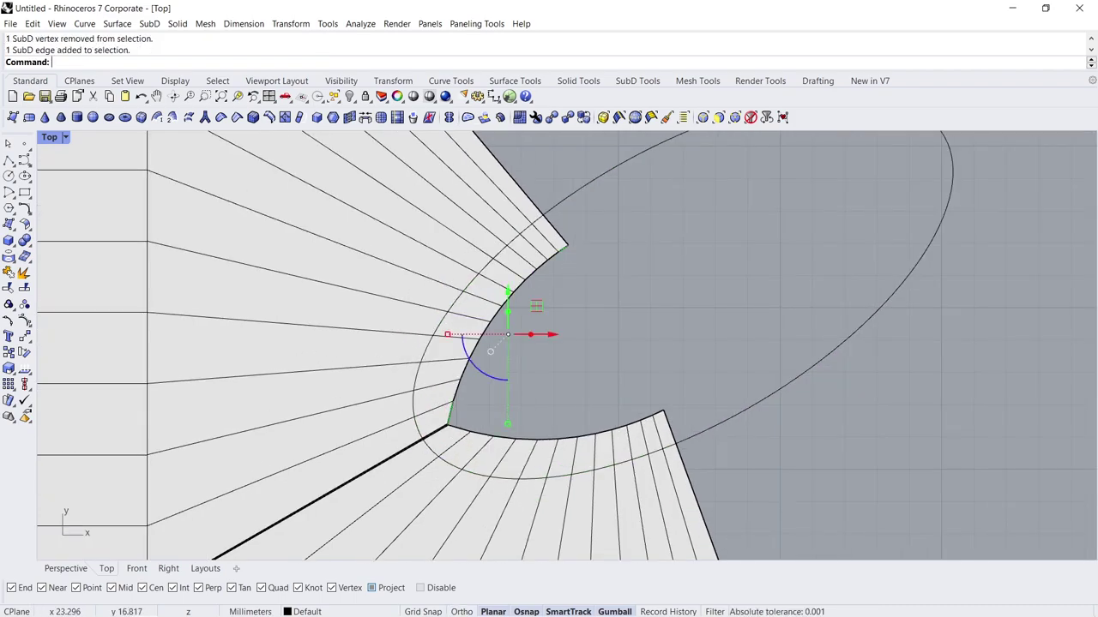
double_click(554, 258, "ctrl+shift")
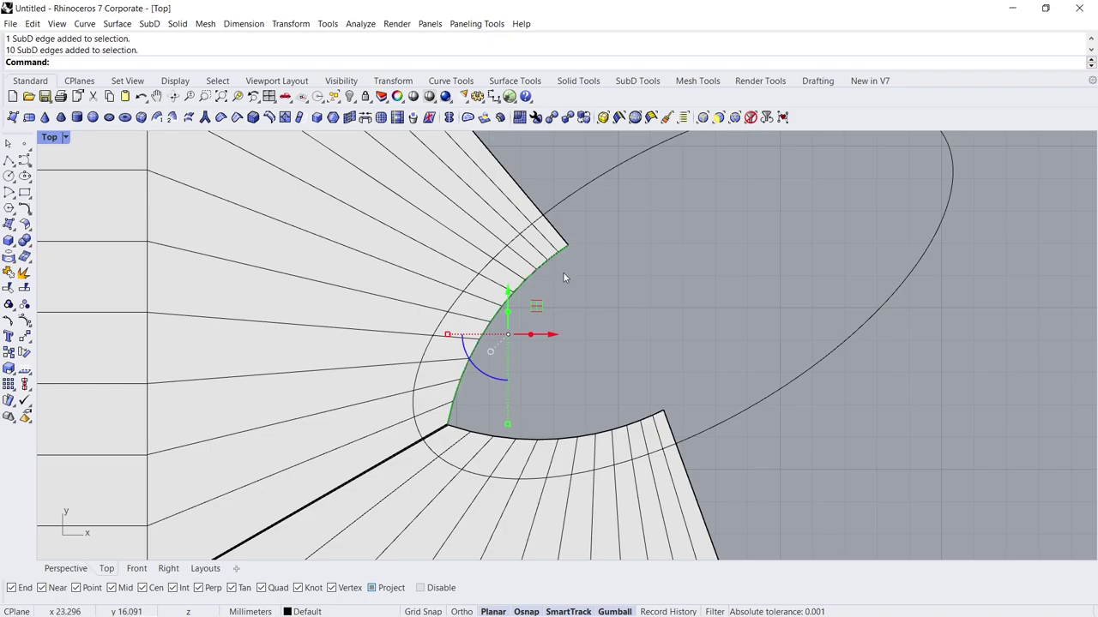
left_click(24, 385)
left_click(391, 62)
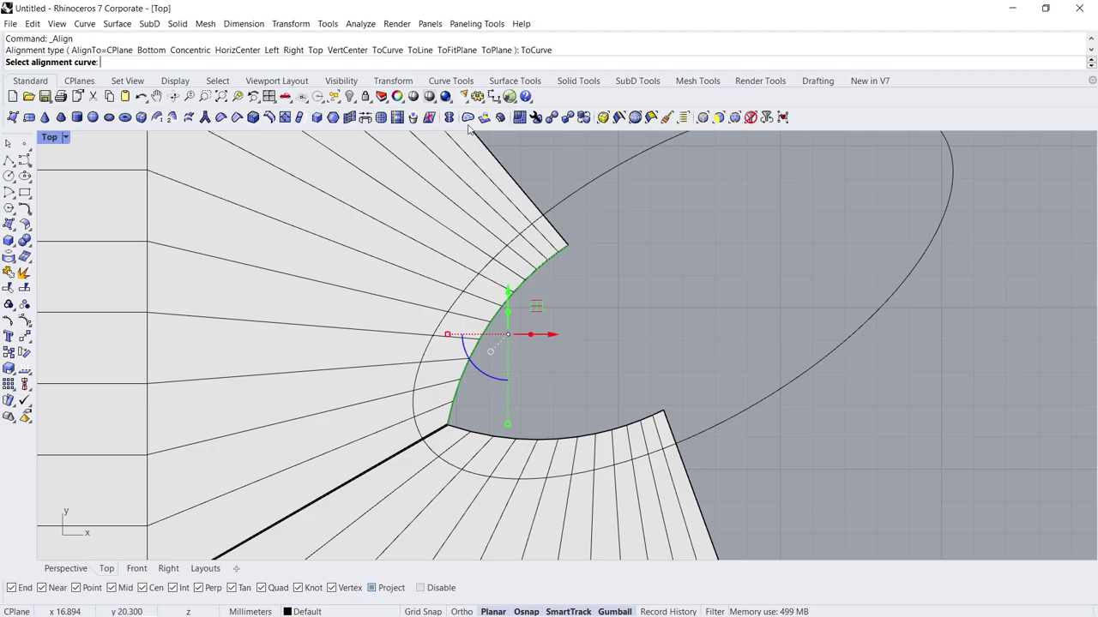
left_click(568, 199)
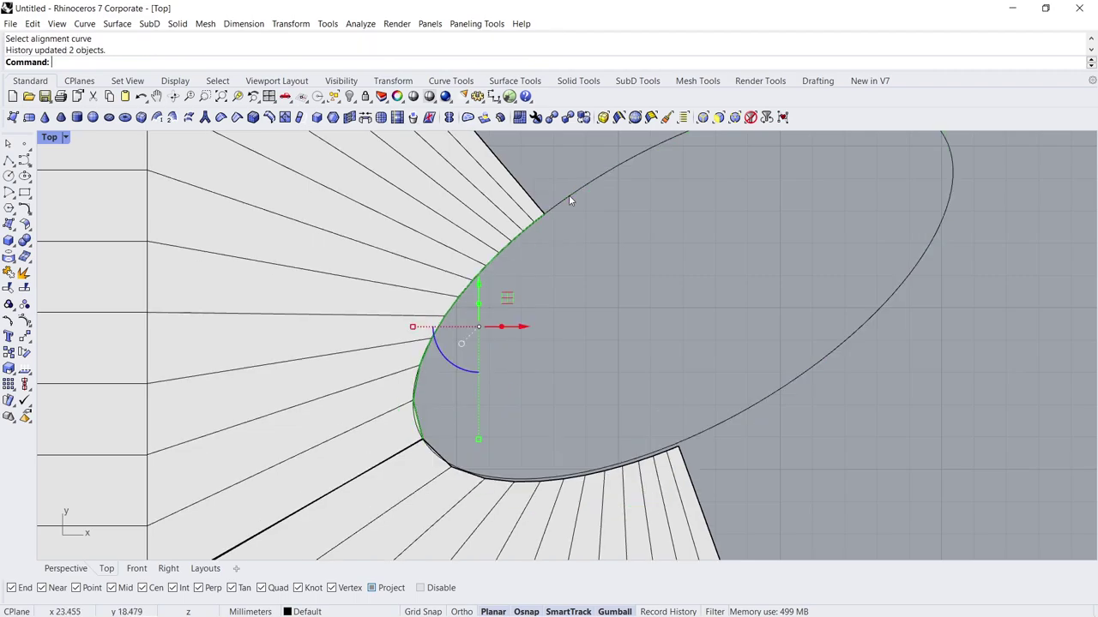
left_click(612, 240)
Delete the ellipse guide curve
scroll(622, 254, "down", 3)
left_click(756, 263)
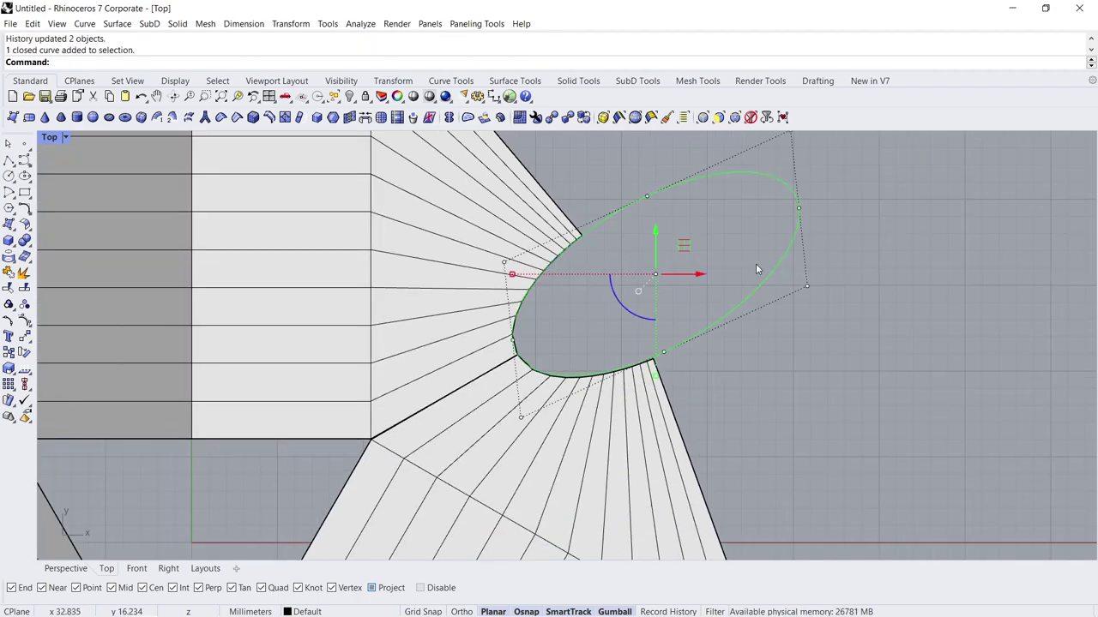
key("Delete")
Show the panels in Perspective as smooth, shaded SubDs
scroll(762, 244, "down", 3)
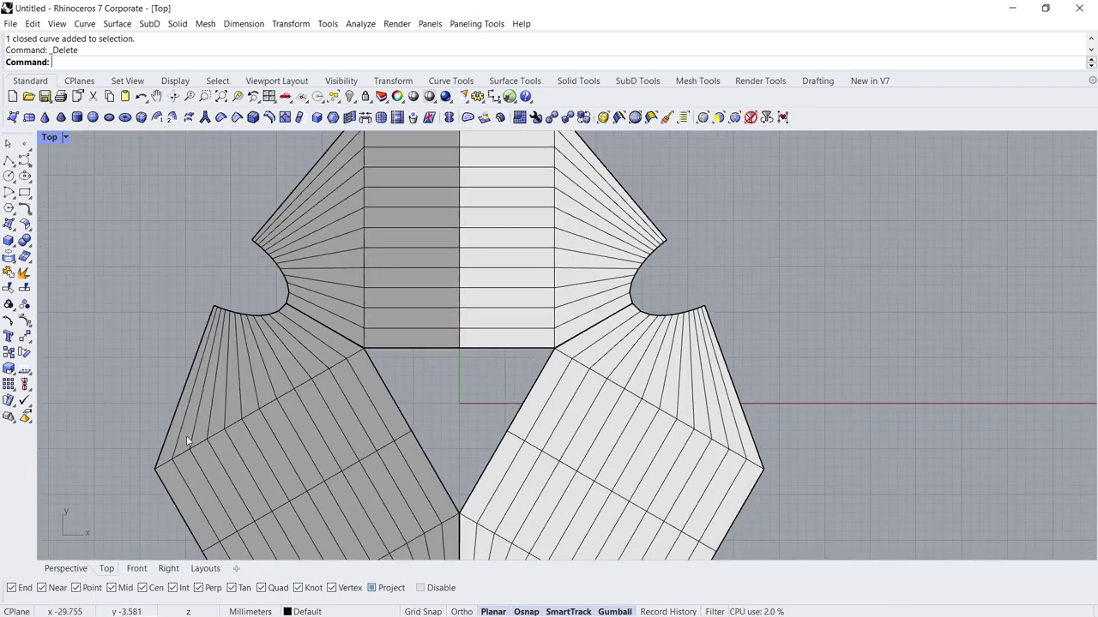
left_click(68, 569)
right_click_drag(413, 402, 575, 352)
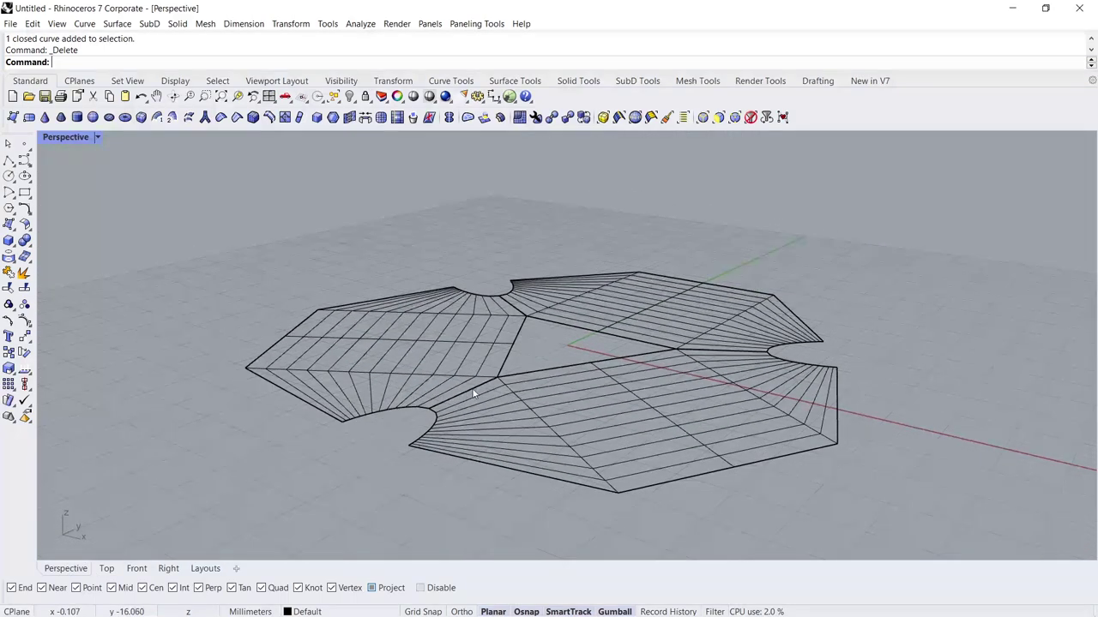
key("Tab")
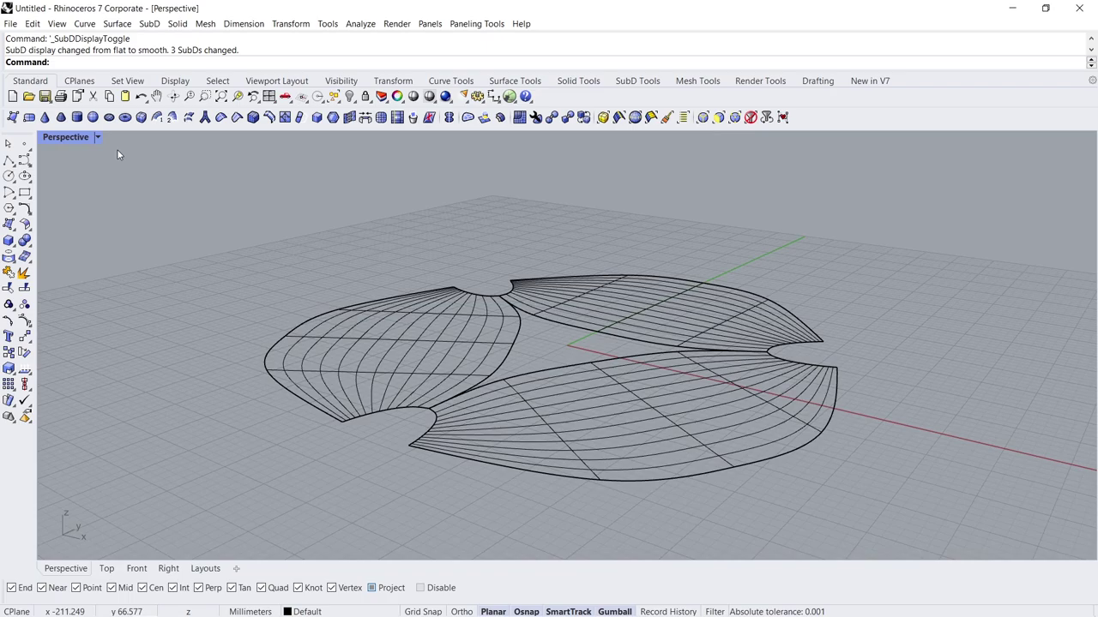
left_click(97, 138)
left_click(101, 193)
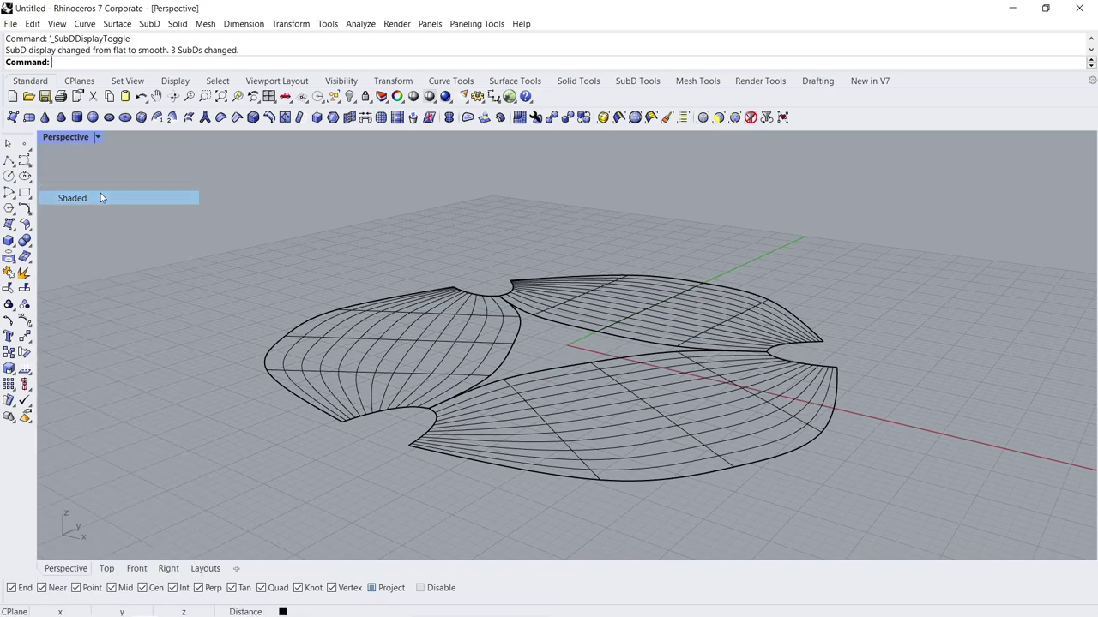
scroll(644, 297, "up", 2)
scroll(657, 296, "up", 2)
scroll(615, 307, "up", 2)
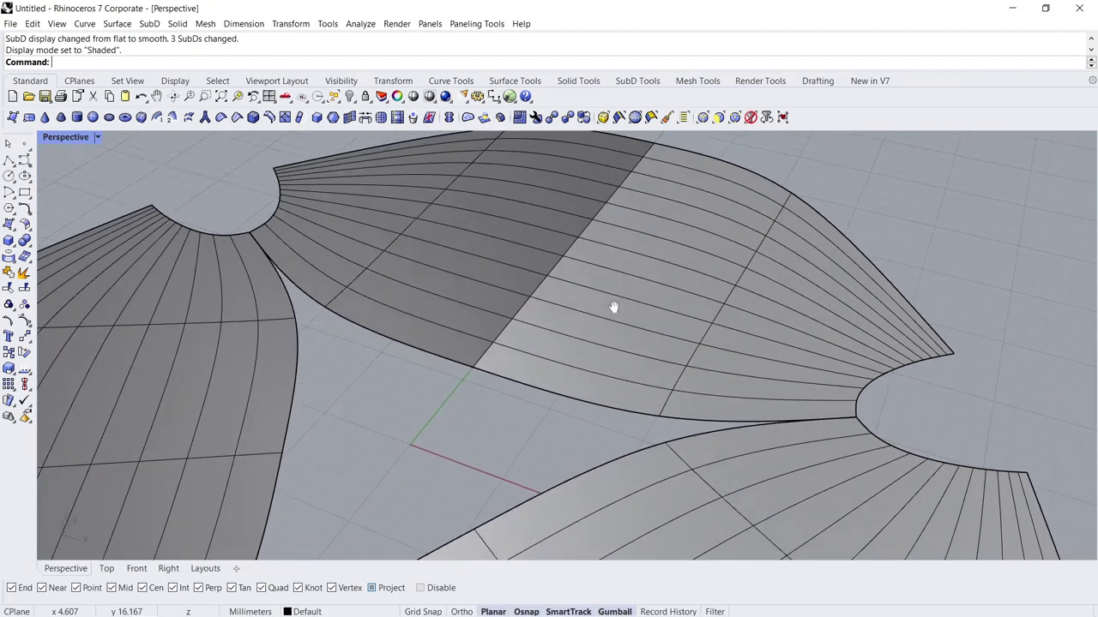
scroll(600, 343, "up", 2)
Pull an outer face strip high upward and check it in the Right view
left_click(532, 452, "ctrl+shift")
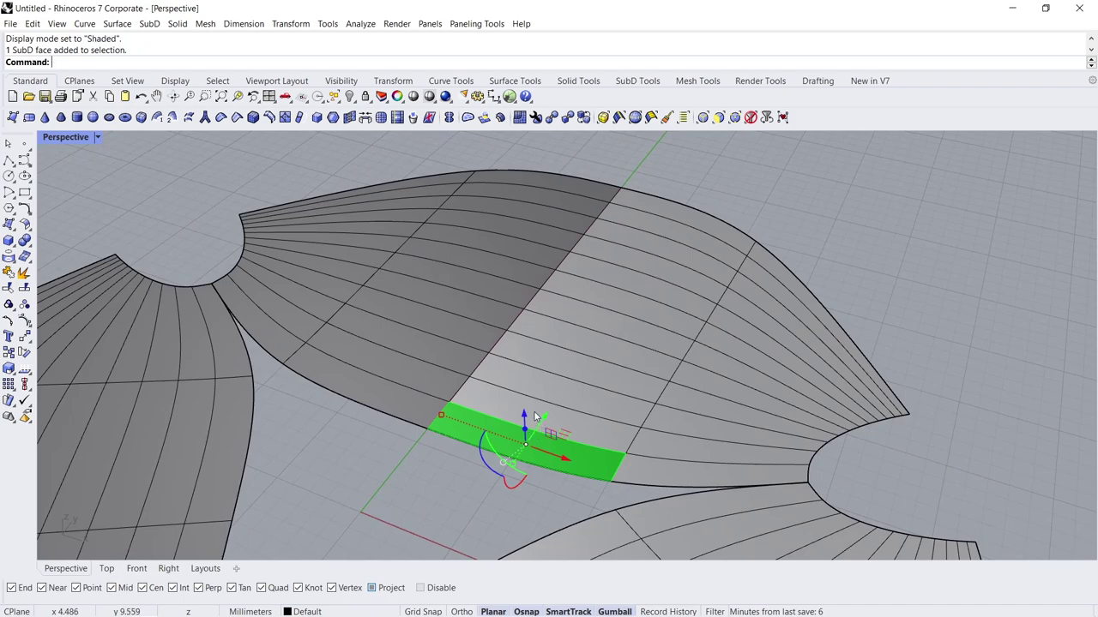
double_click(532, 418, "ctrl+shift")
scroll(528, 418, "down", 2)
scroll(569, 422, "down", 3)
mouse_move(570, 422)
right_mouse_down()
mouse_move(429, 367)
mouse_move(579, 375)
right_mouse_up()
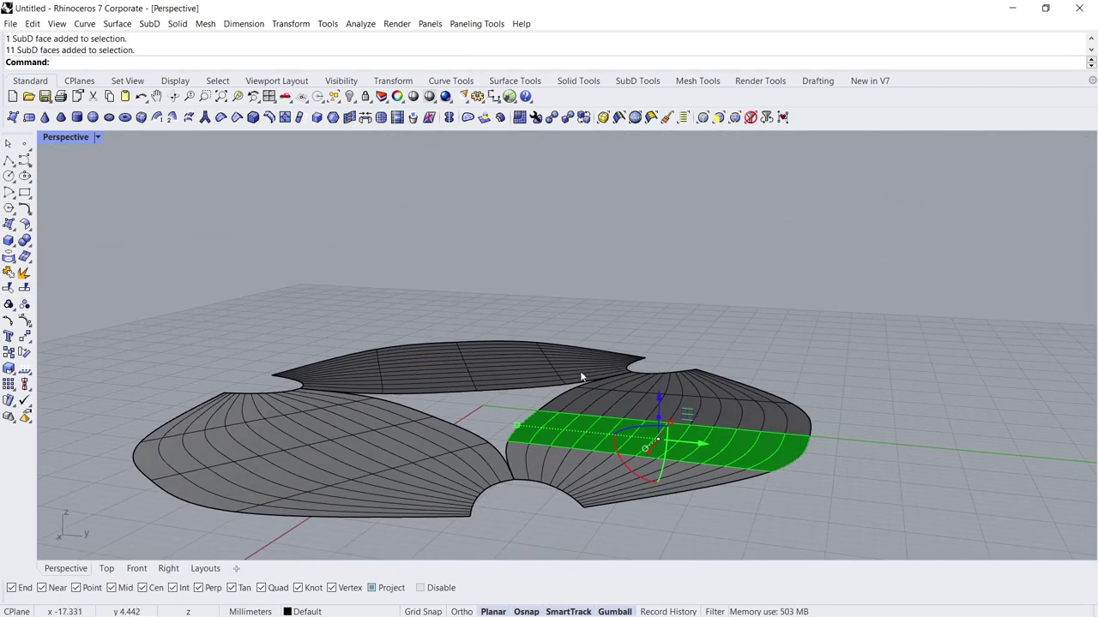
left_click_drag(649, 399, 632, 296, "ctrl")
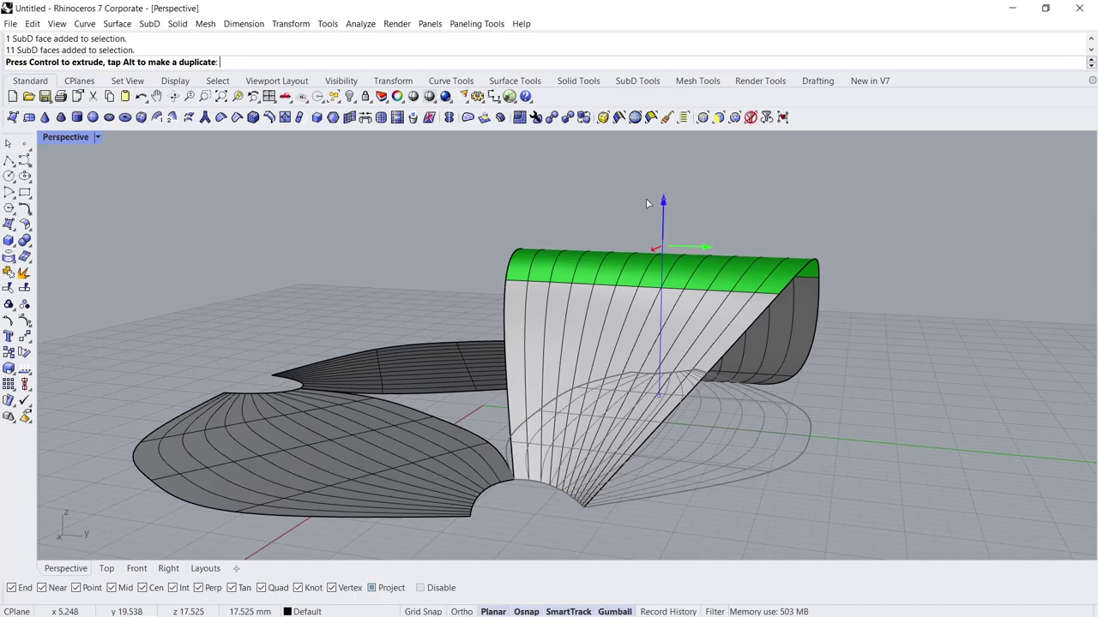
mouse_move(632, 296)
right_mouse_down()
mouse_move(453, 313)
mouse_move(608, 320)
right_mouse_up()
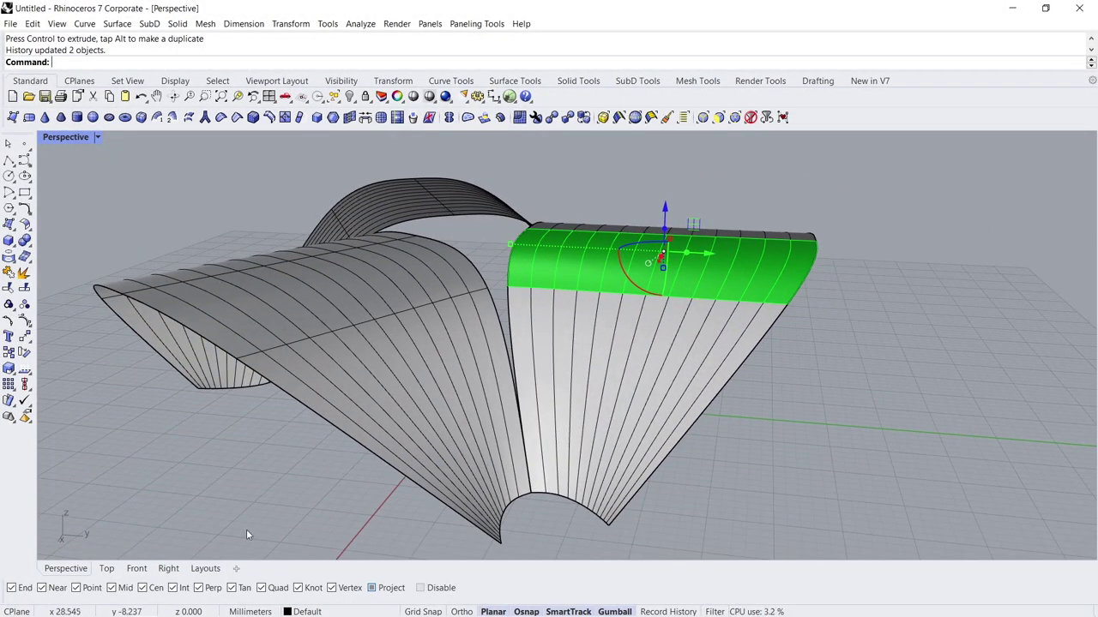
left_click(183, 563)
mouse_move(696, 223)
right_mouse_down()
mouse_move(513, 326)
mouse_move(491, 384)
right_mouse_up()
Bend the raised strip upward along a spine from its left to right end
key("Tab")
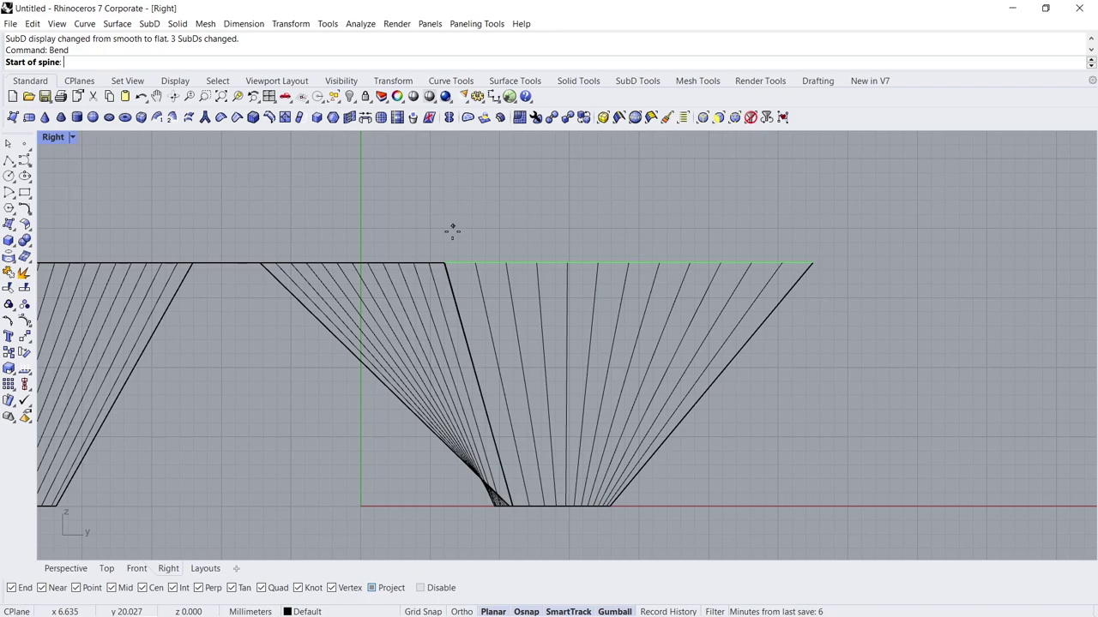
left_click(444, 257)
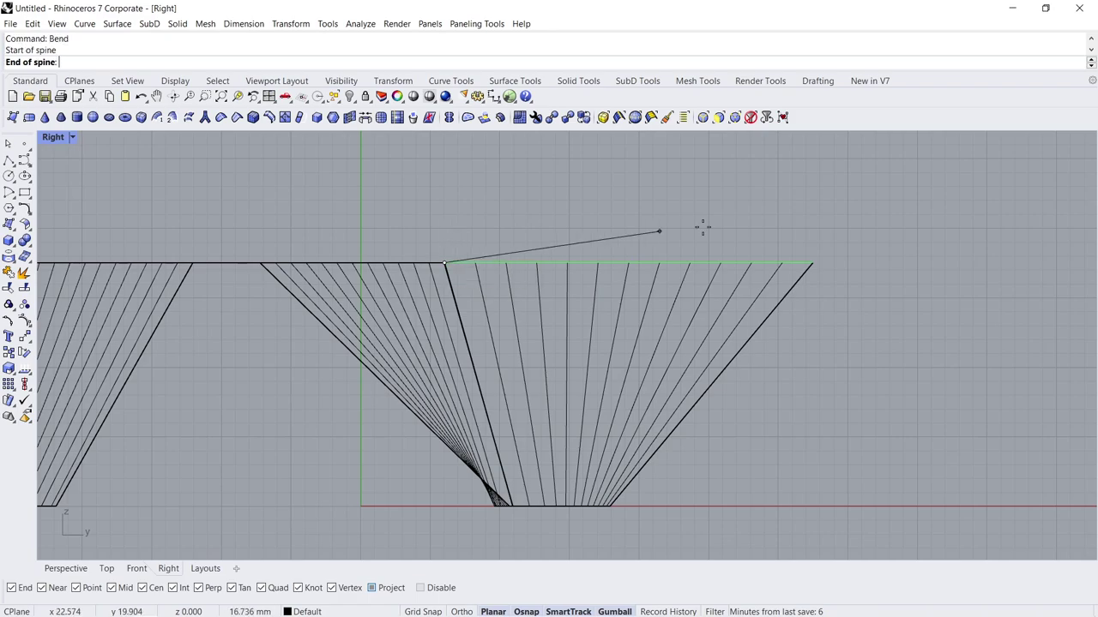
left_click(813, 262)
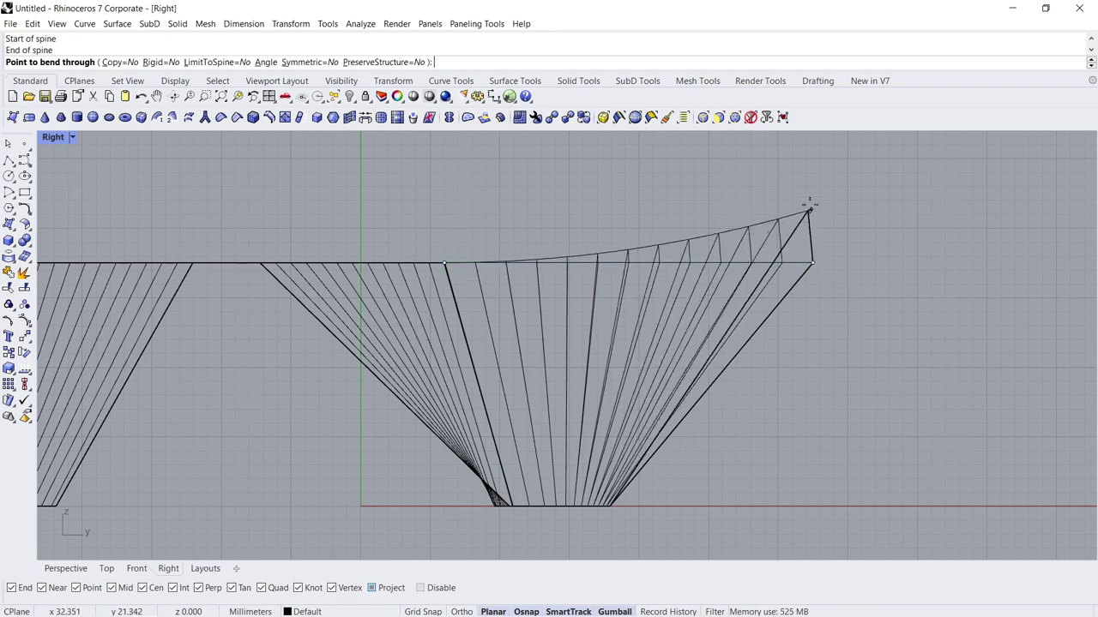
left_click(756, 159)
scroll(574, 294, "up", 2)
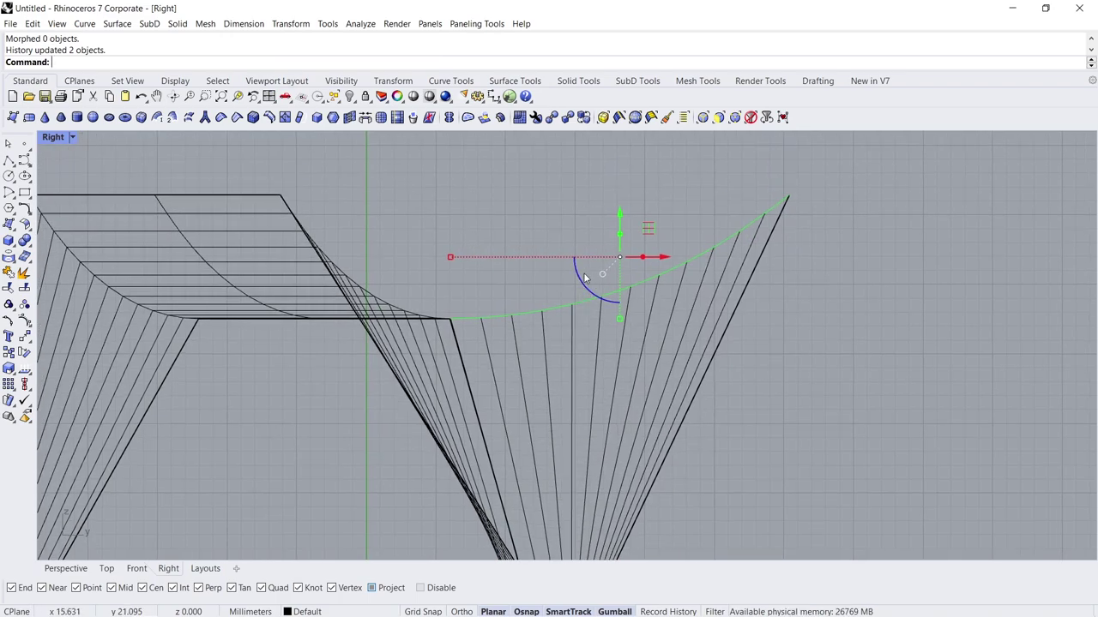
right_click_drag(584, 277, 581, 295)
Rotate the bent strip about its end to a new outward tilt
key("Return")
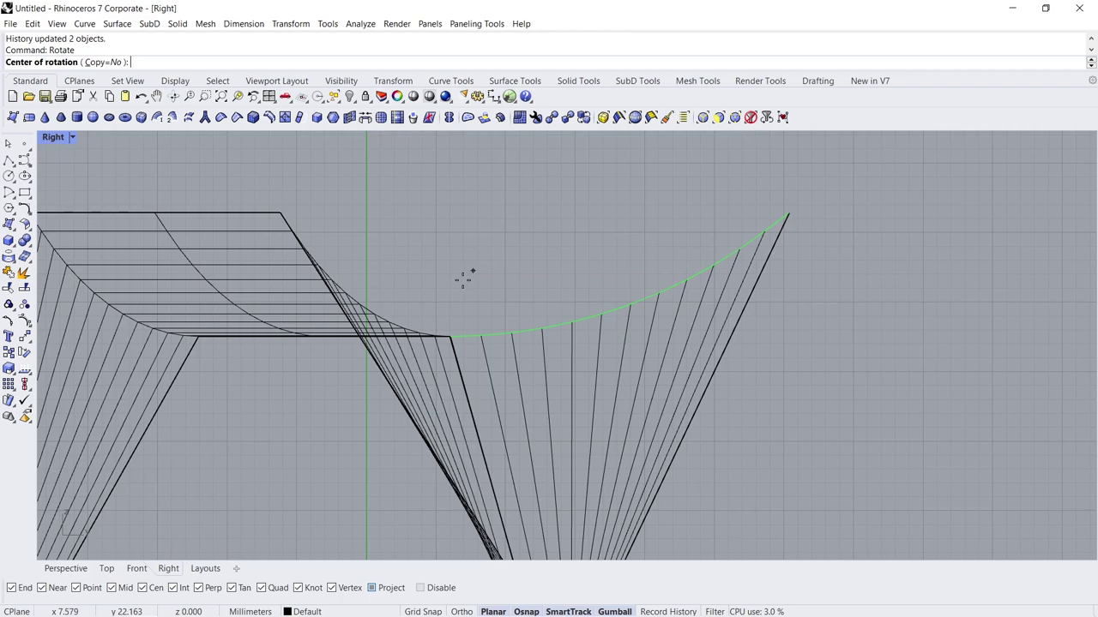
left_click(451, 336)
left_click(788, 212)
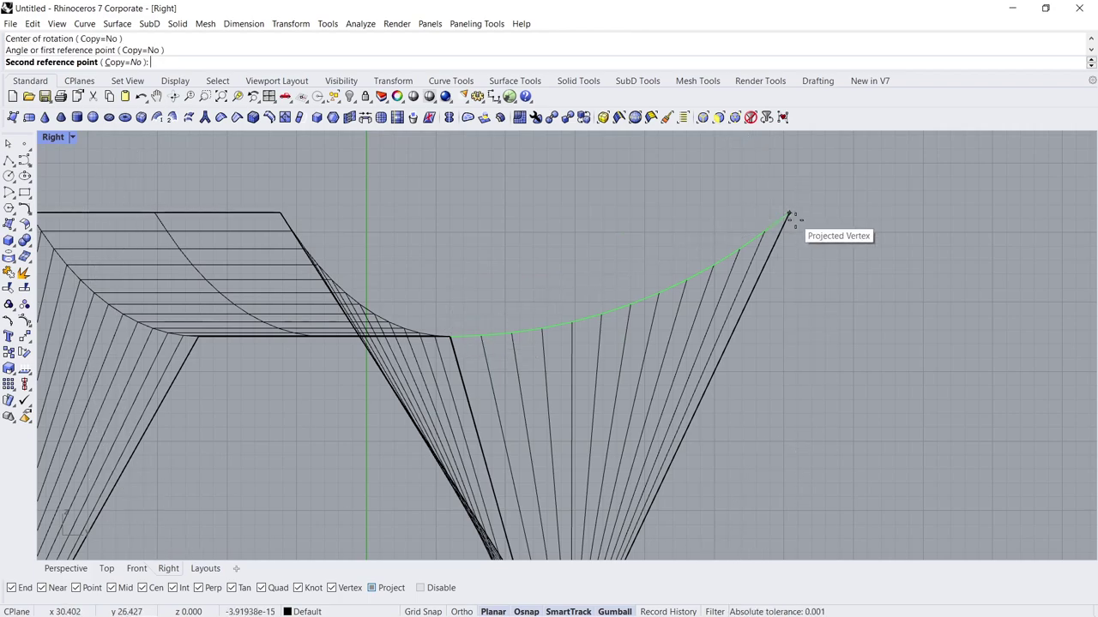
left_click(806, 275)
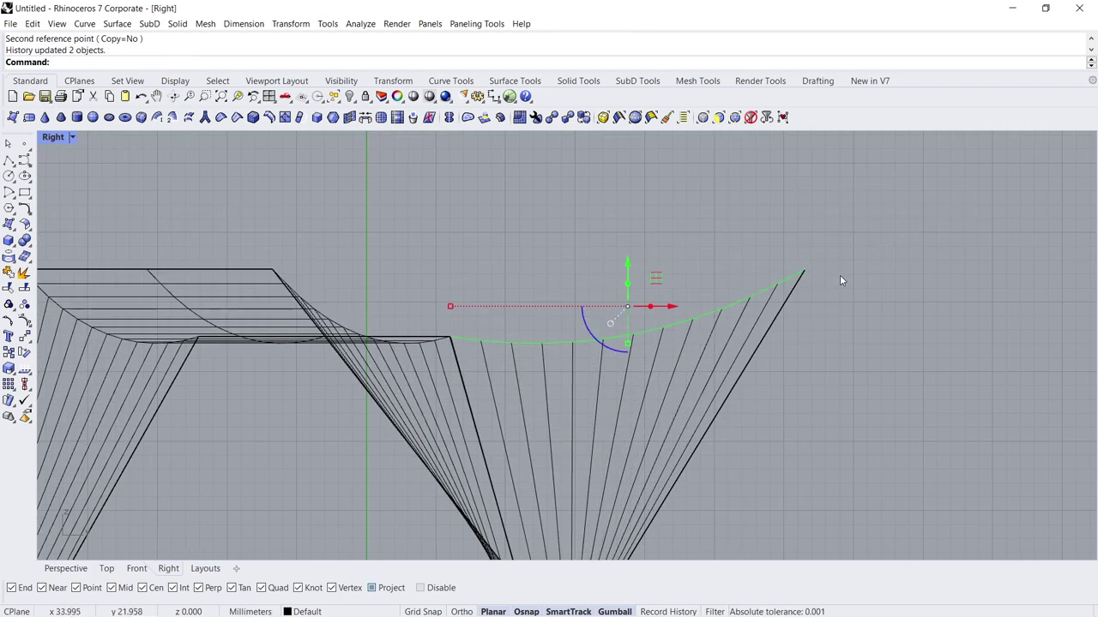
key("Escape")
Review the canopy in Perspective with smooth SubD display
left_click(79, 570)
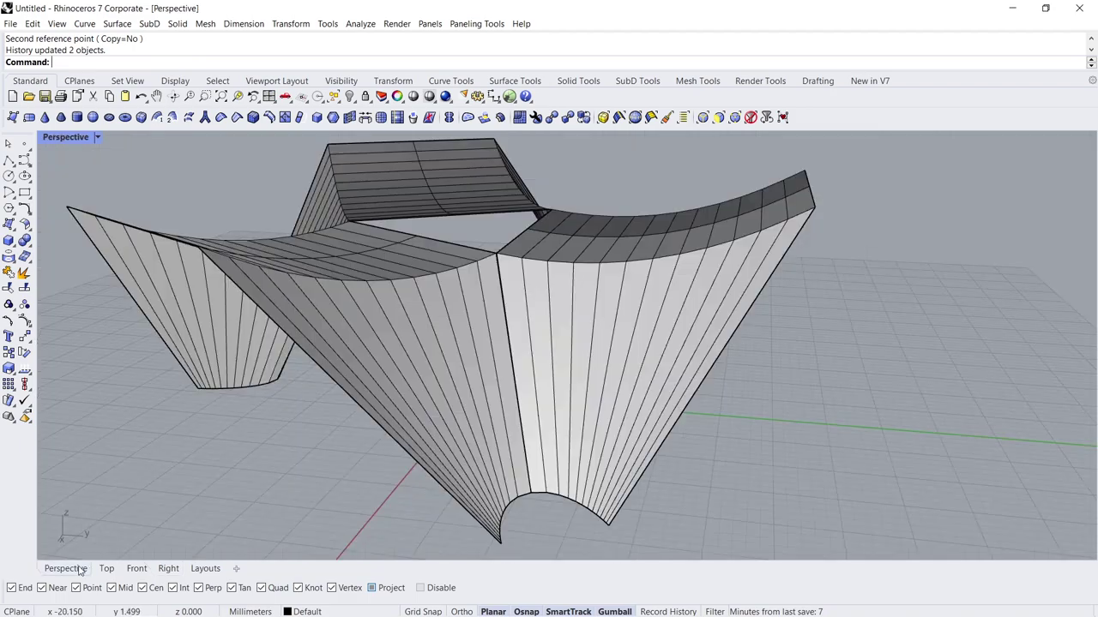
right_click_drag(305, 398, 382, 406)
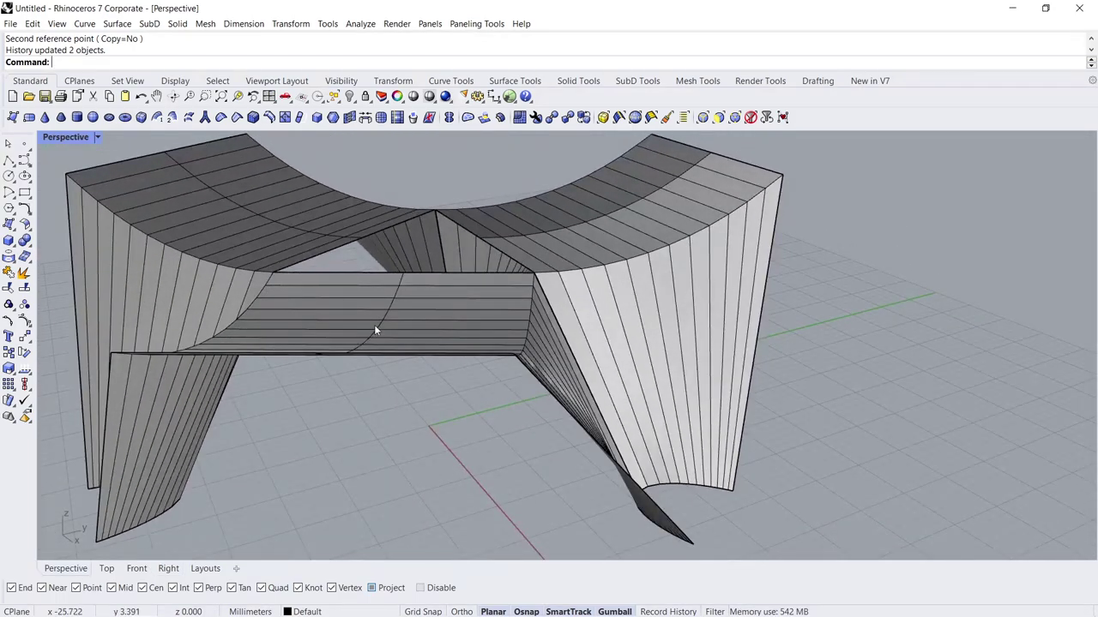
key("Tab")
scroll(375, 311, "up", 3)
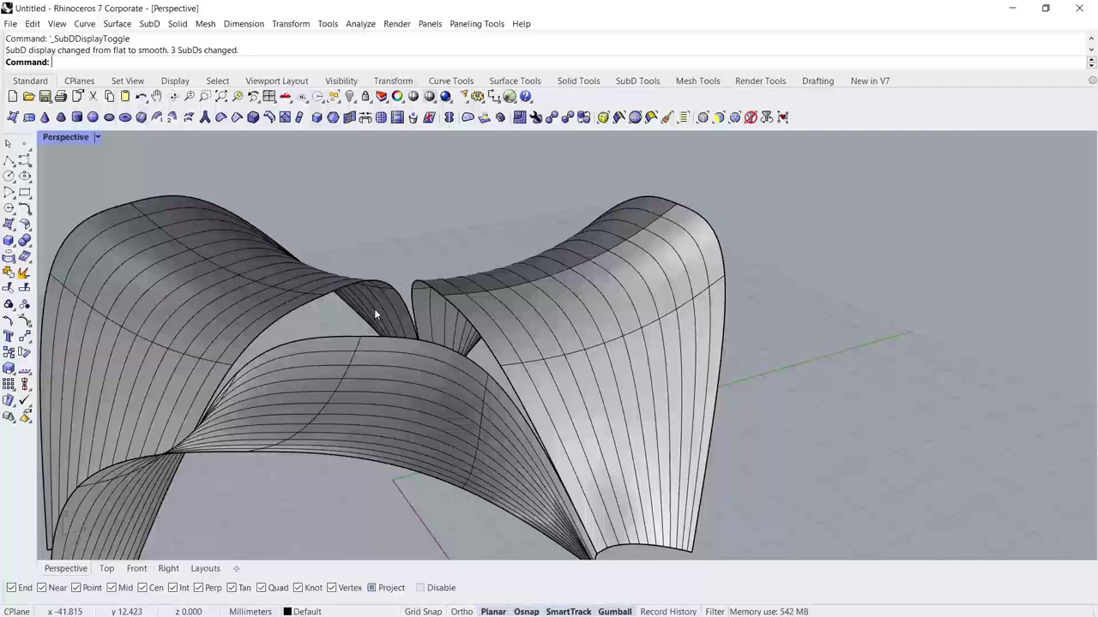
scroll(493, 335, "up", 3)
mouse_move(494, 335)
right_mouse_down()
mouse_move(512, 321)
mouse_move(368, 296)
mouse_move(437, 345)
mouse_move(574, 241)
right_mouse_up()
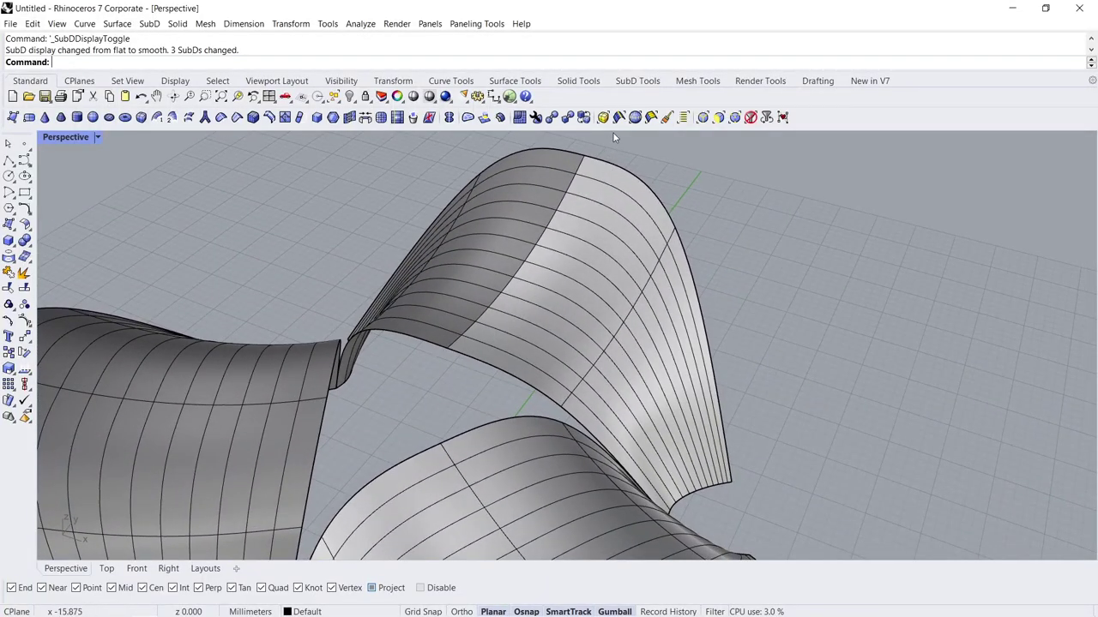
Select edge rings and loops across the canopy panel and crease them into sharp ribs
left_click(635, 118)
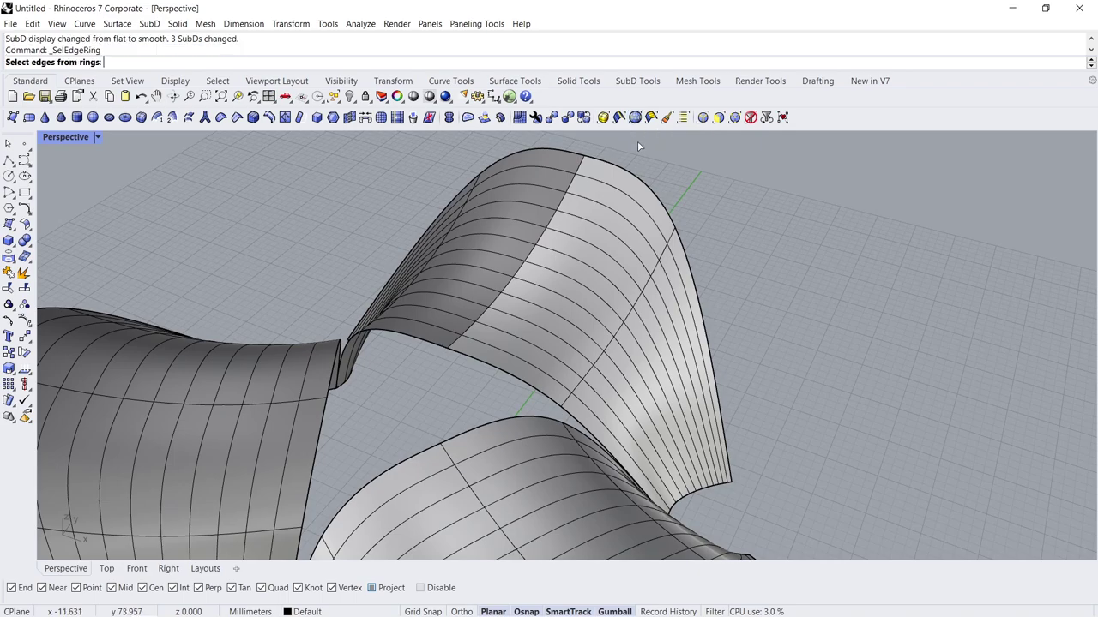
left_click(609, 241)
right_click_drag(610, 245, 602, 247)
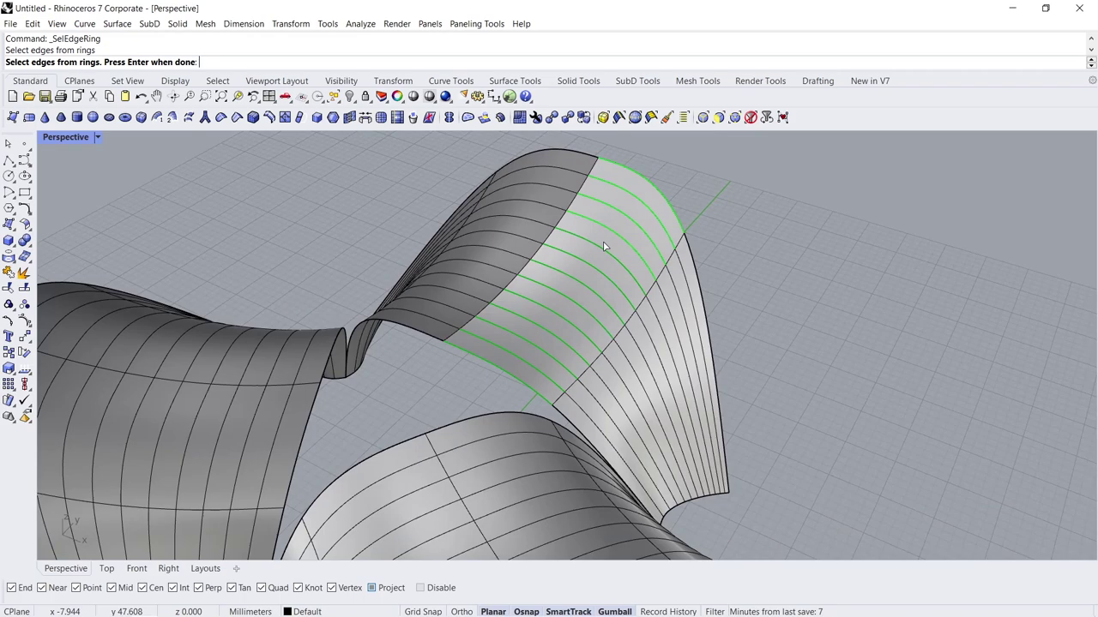
key("Return")
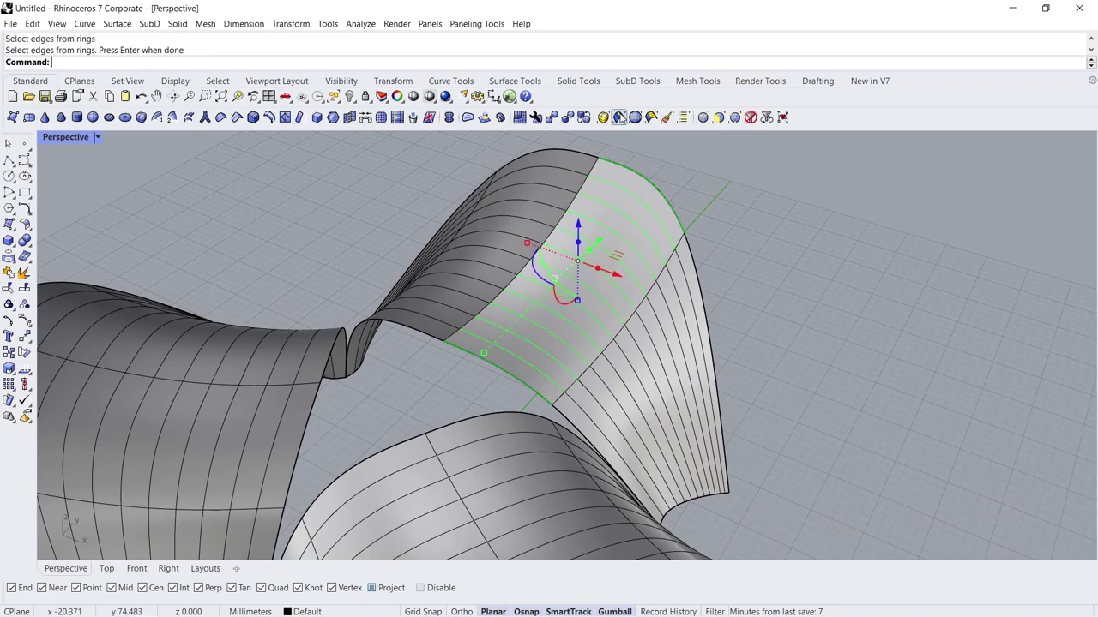
left_click(619, 117)
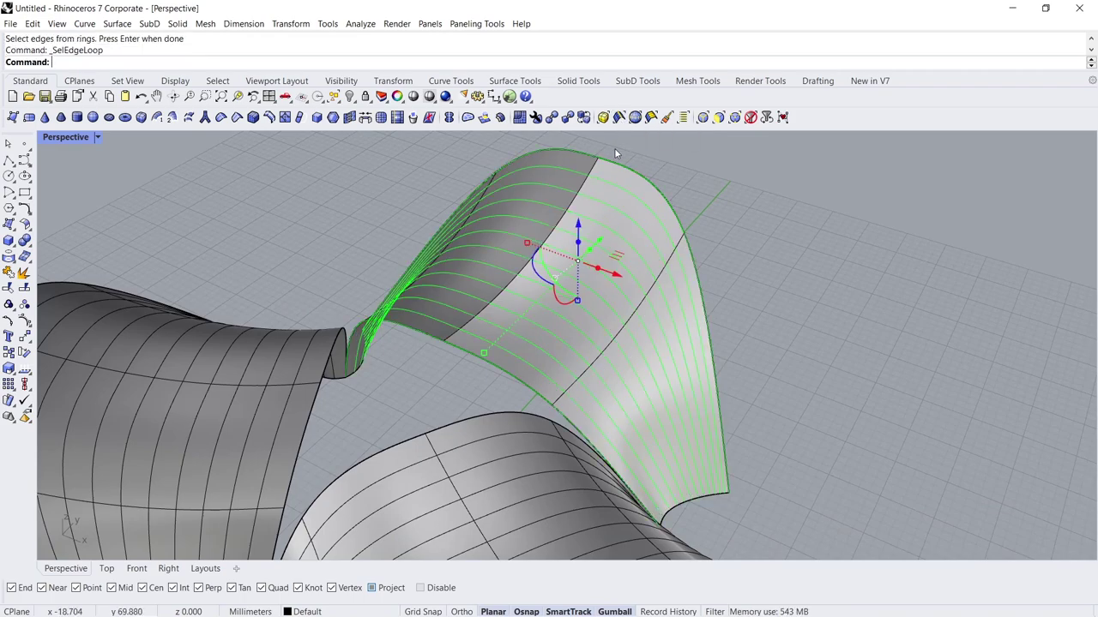
key("Return")
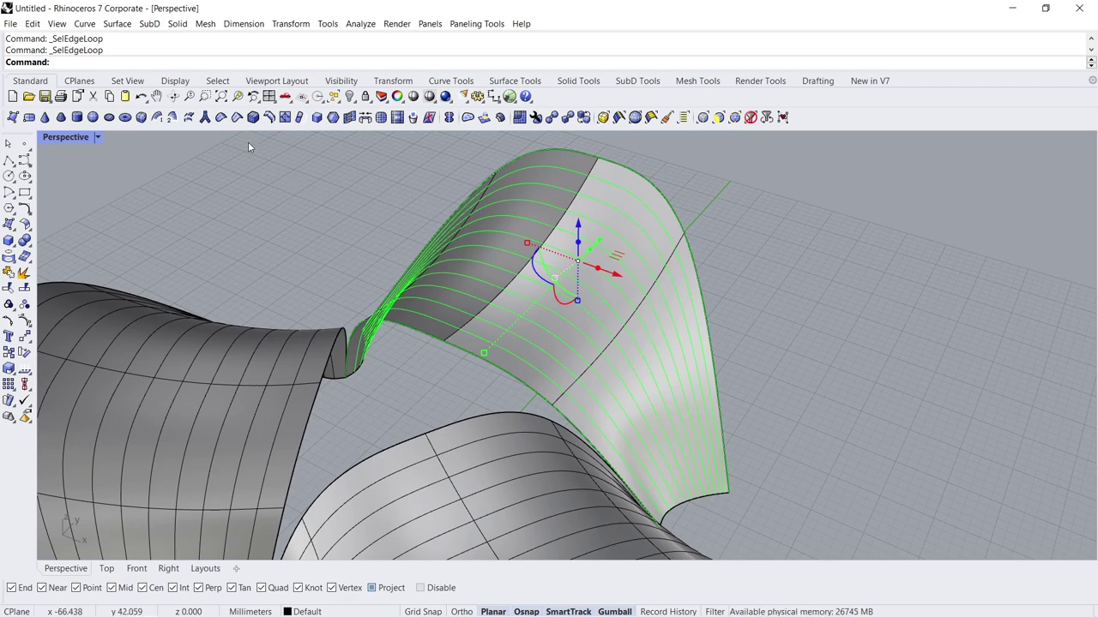
left_click(236, 118)
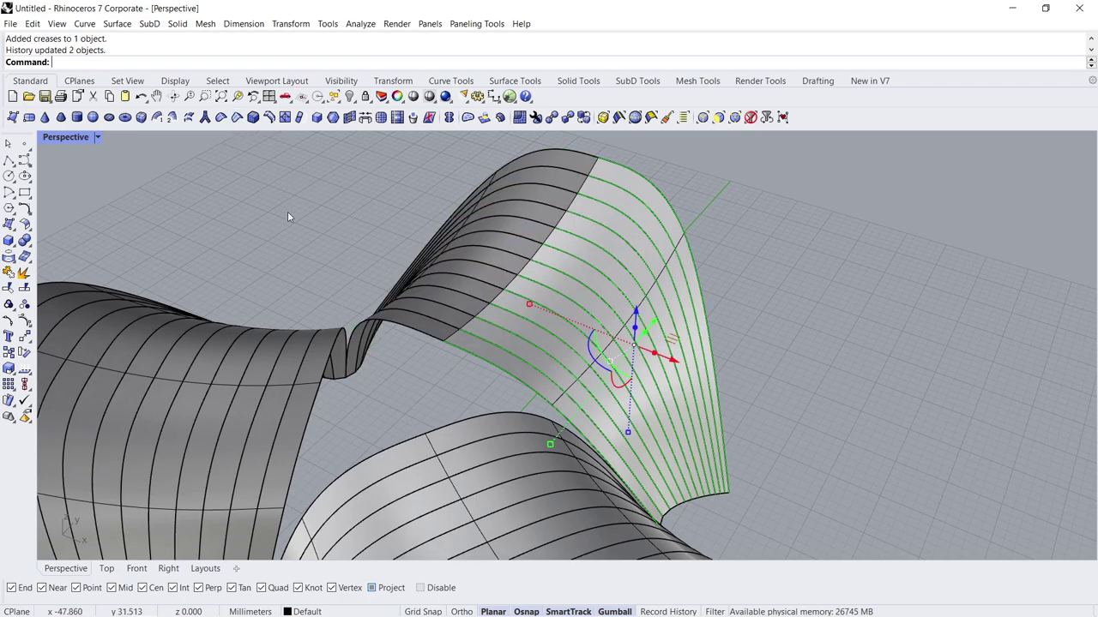
left_click(330, 218)
Raise two ribbed edges with the gumball Z arrow to give the rim a pleated profile
left_click(500, 344)
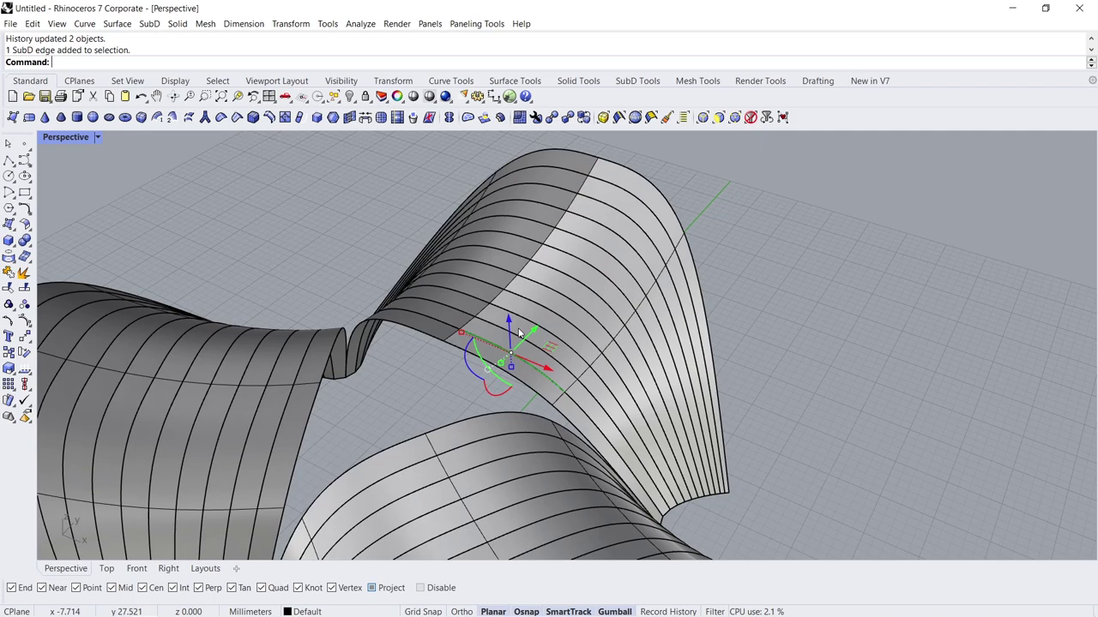
left_click(549, 345, "shift")
left_click_drag(541, 302, 599, 223)
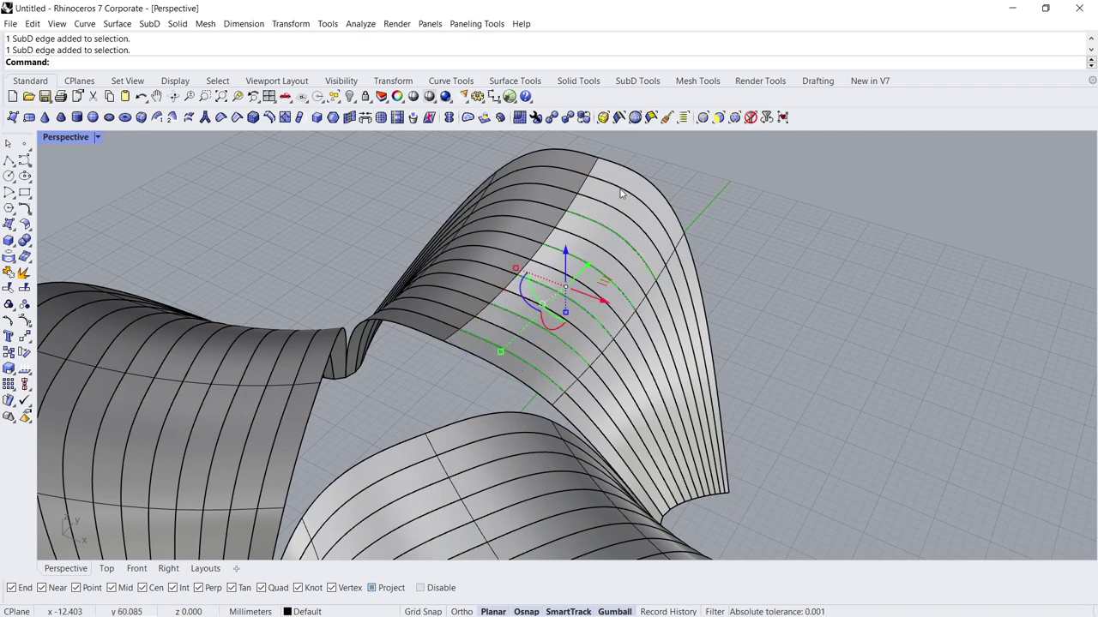
right_click_drag(622, 193, 478, 268)
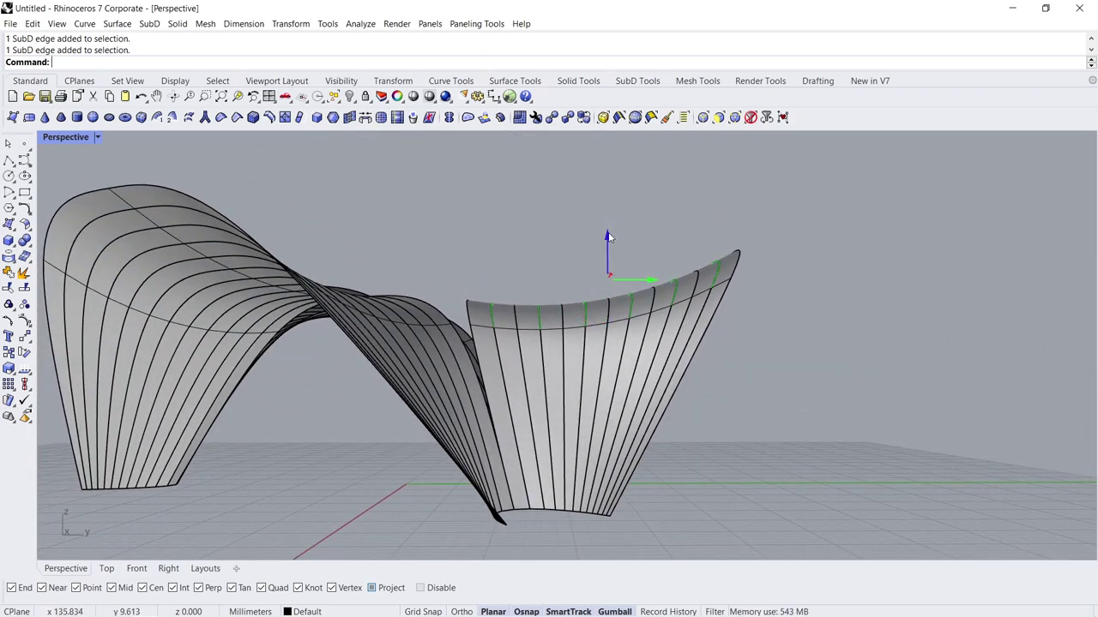
left_click_drag(607, 239, 607, 251)
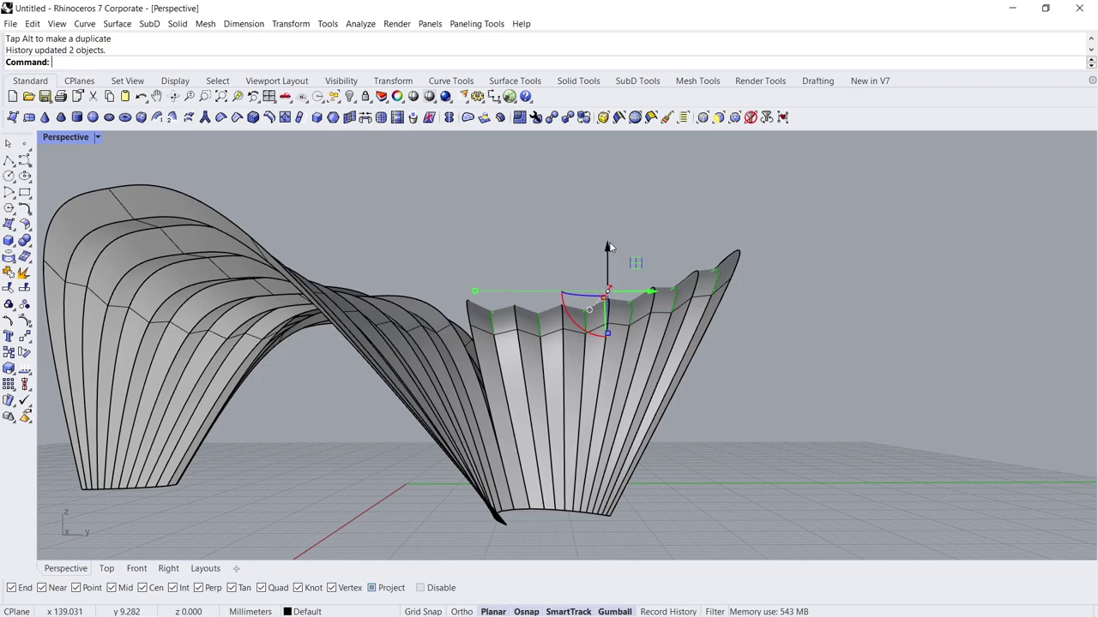
right_click_drag(770, 335, 637, 396)
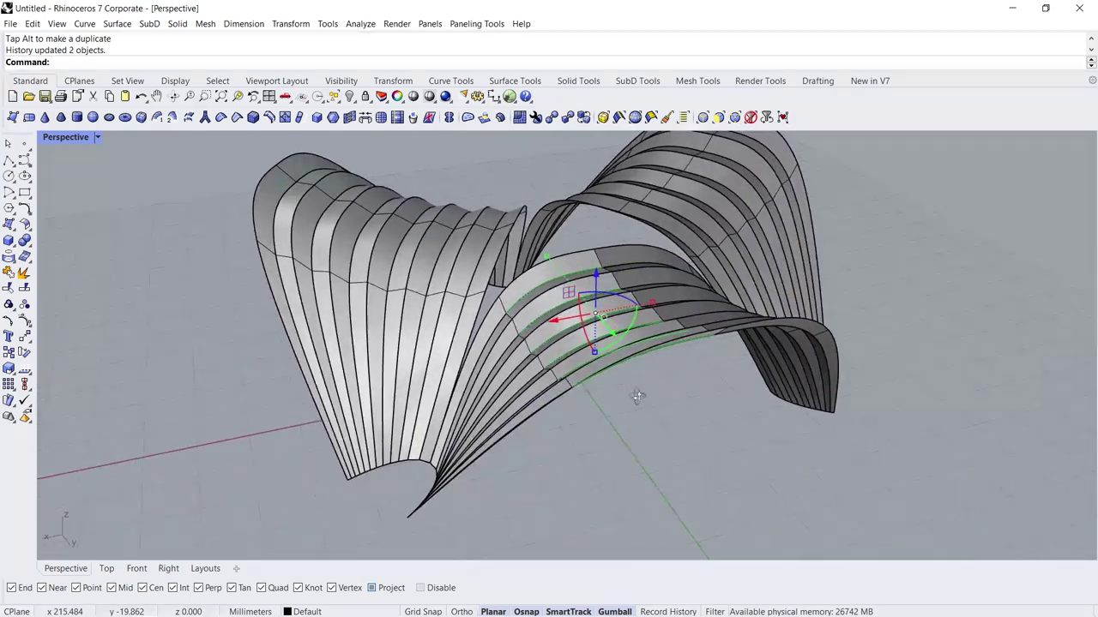
left_click(657, 415)
right_click_drag(552, 399, 619, 347)
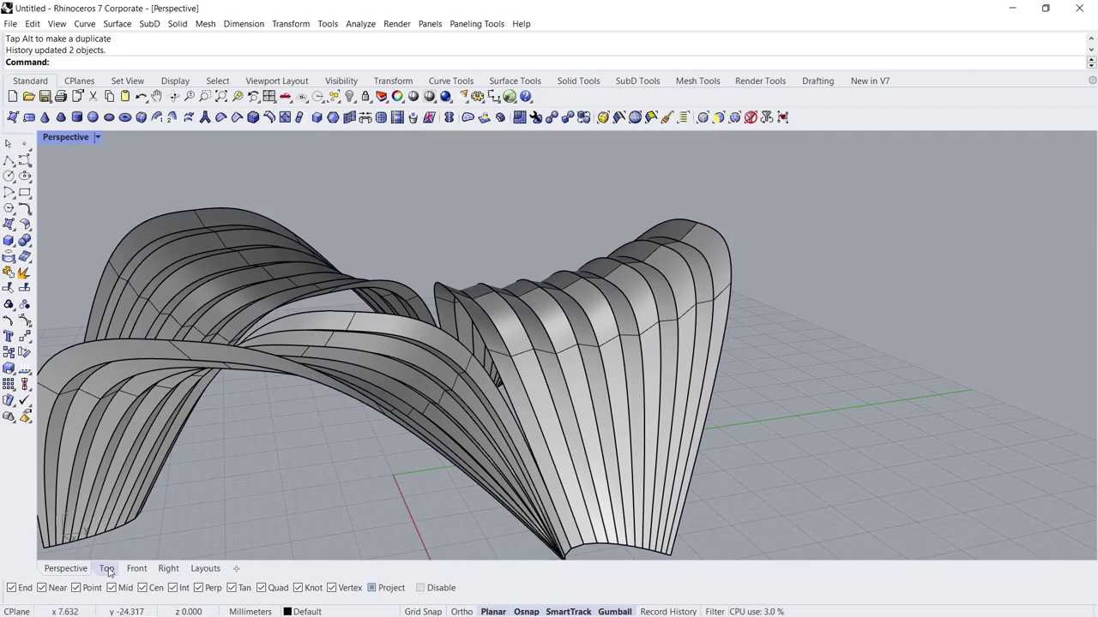
In the zoomed Top view, nudge the six cusp vertices slightly left
left_click(107, 570)
scroll(641, 287, "up", 2)
scroll(644, 283, "up", 2)
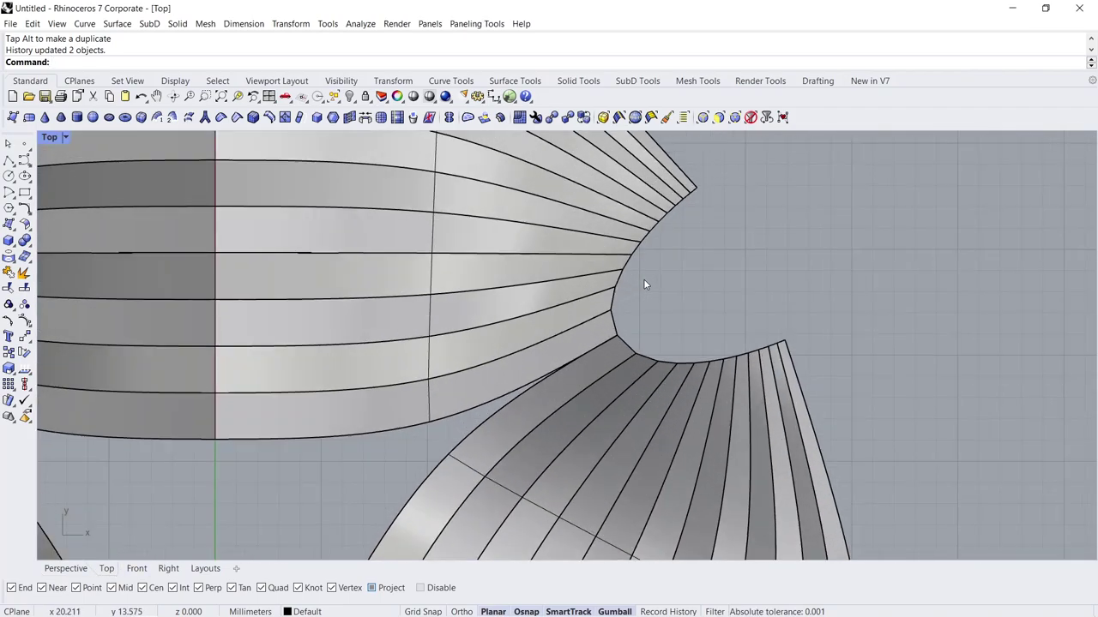
scroll(644, 283, "up", 2)
scroll(600, 360, "up", 1)
left_click(567, 383, "ctrl+shift")
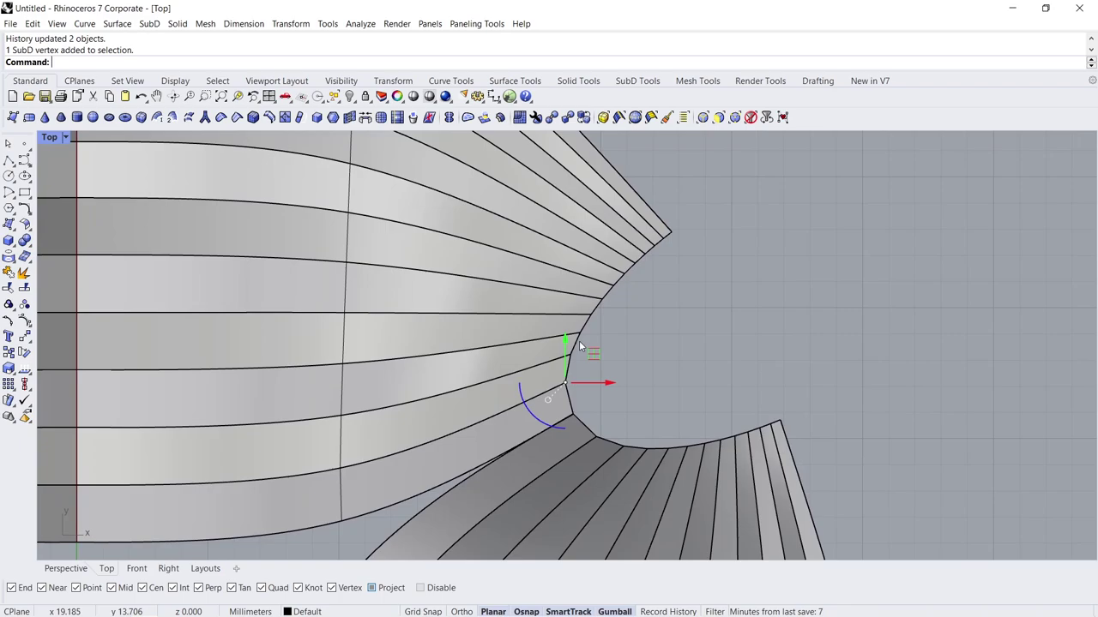
left_click(581, 335, "ctrl+shift")
left_click(601, 303, "ctrl+shift")
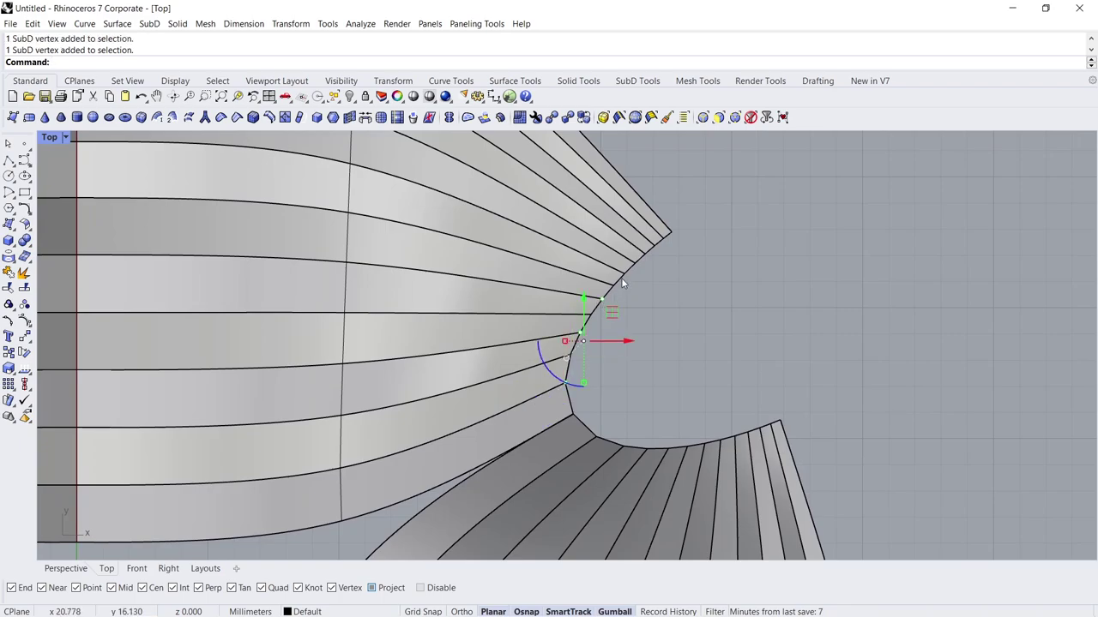
left_click(626, 274, "ctrl+shift")
left_click(645, 256, "ctrl+shift")
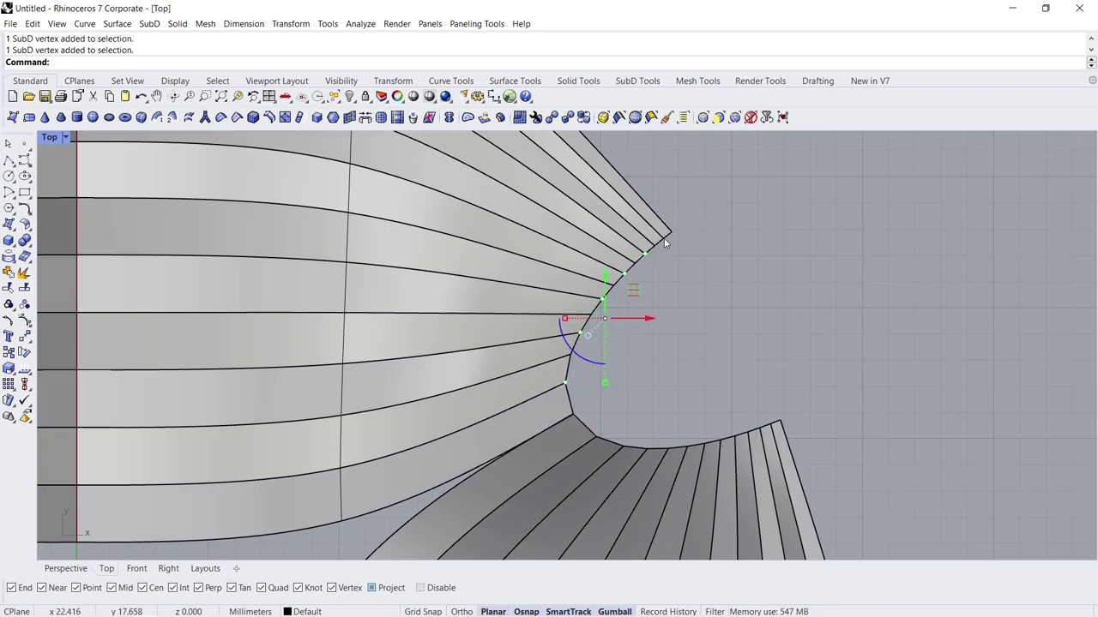
left_click(665, 241, "ctrl+shift")
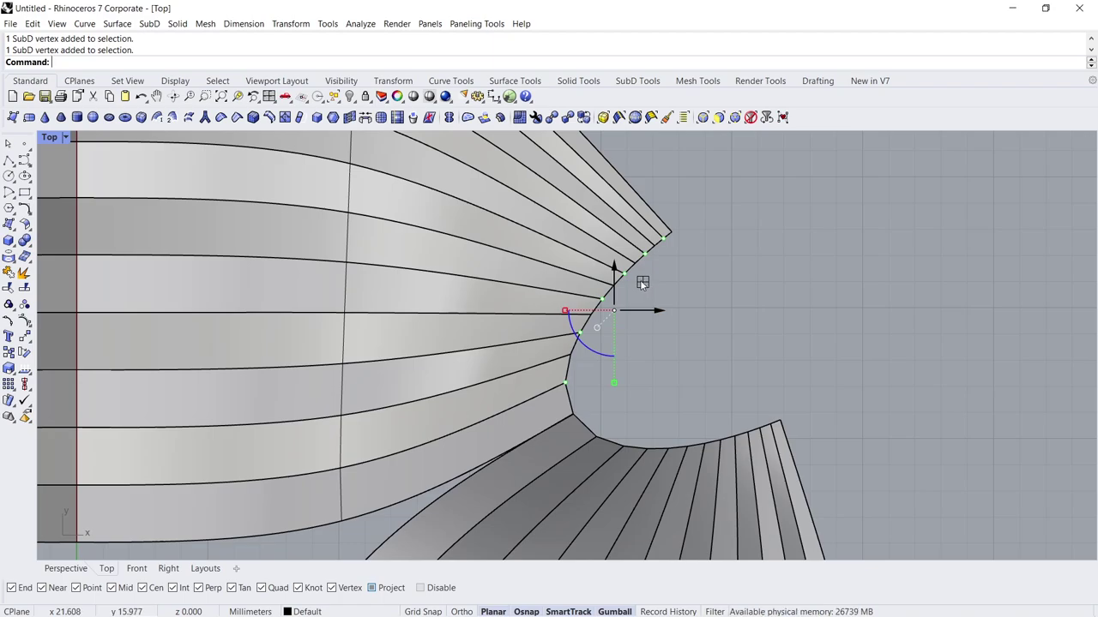
left_click_drag(642, 283, 638, 281)
key("Escape")
Check the kinked notch in Perspective, then window-select all three panels in Top
scroll(657, 260, "down", 3)
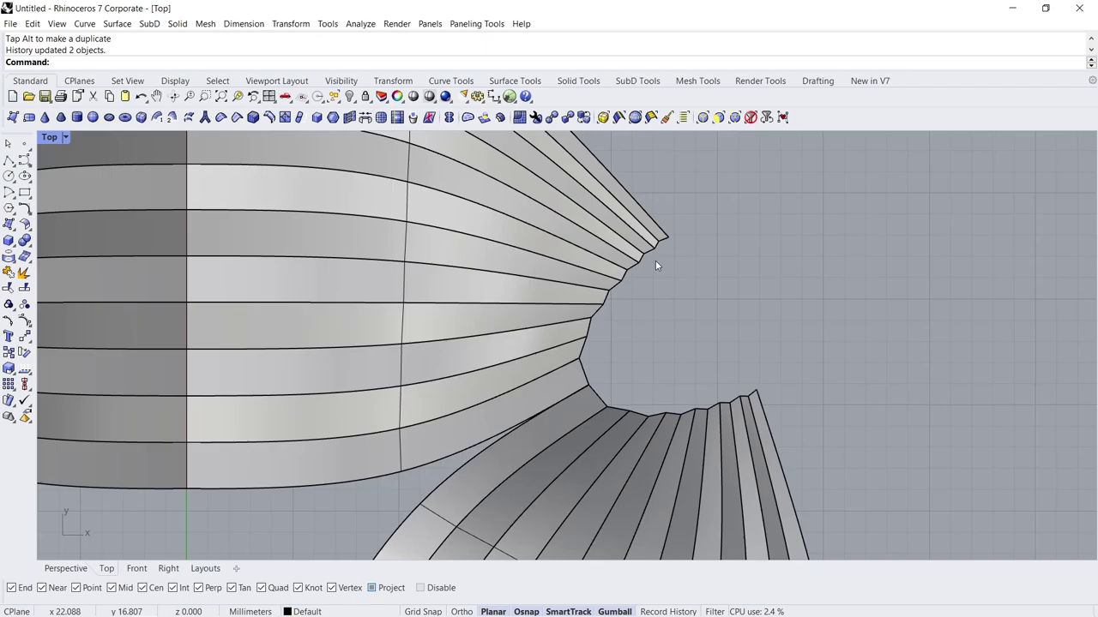
scroll(655, 261, "down", 3)
scroll(655, 261, "down", 1)
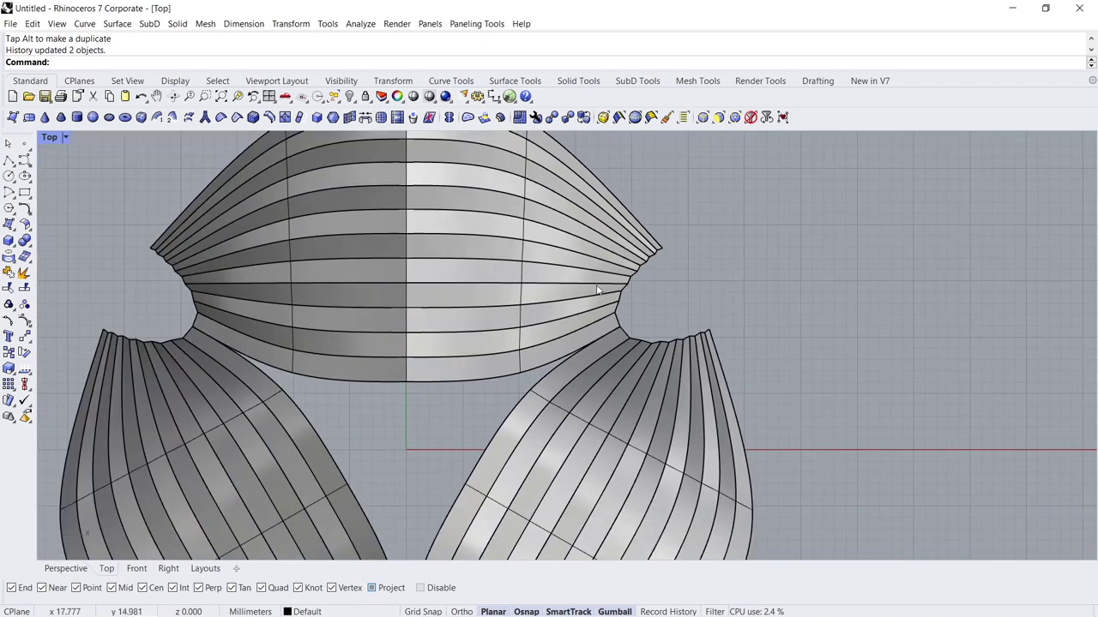
left_click(68, 569)
mouse_move(411, 532)
right_mouse_down()
mouse_move(378, 362)
mouse_move(507, 403)
right_mouse_up()
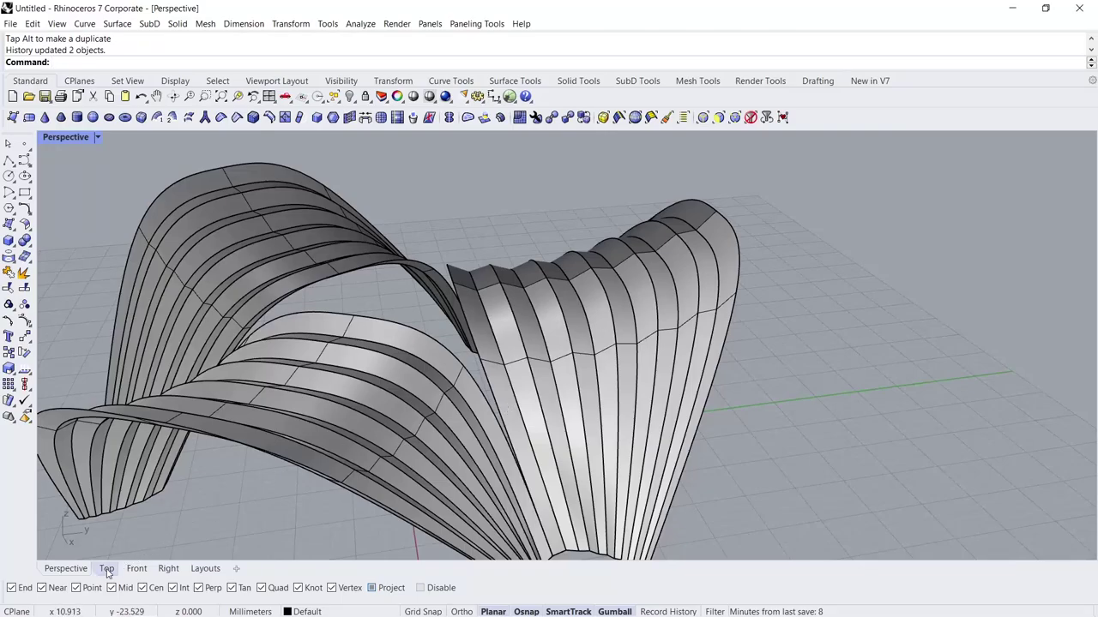
left_click(107, 573)
scroll(364, 377, "down", 5)
left_click_drag(587, 283, 298, 423)
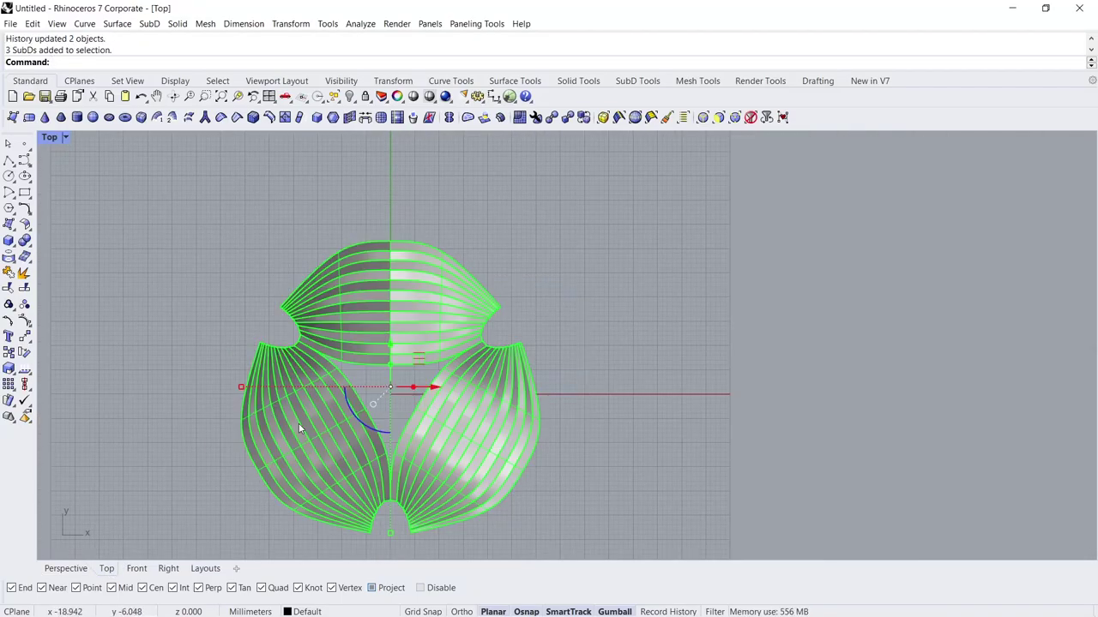
Remove reflection symmetry from the three panels, accepting the history warning
right_click(448, 117)
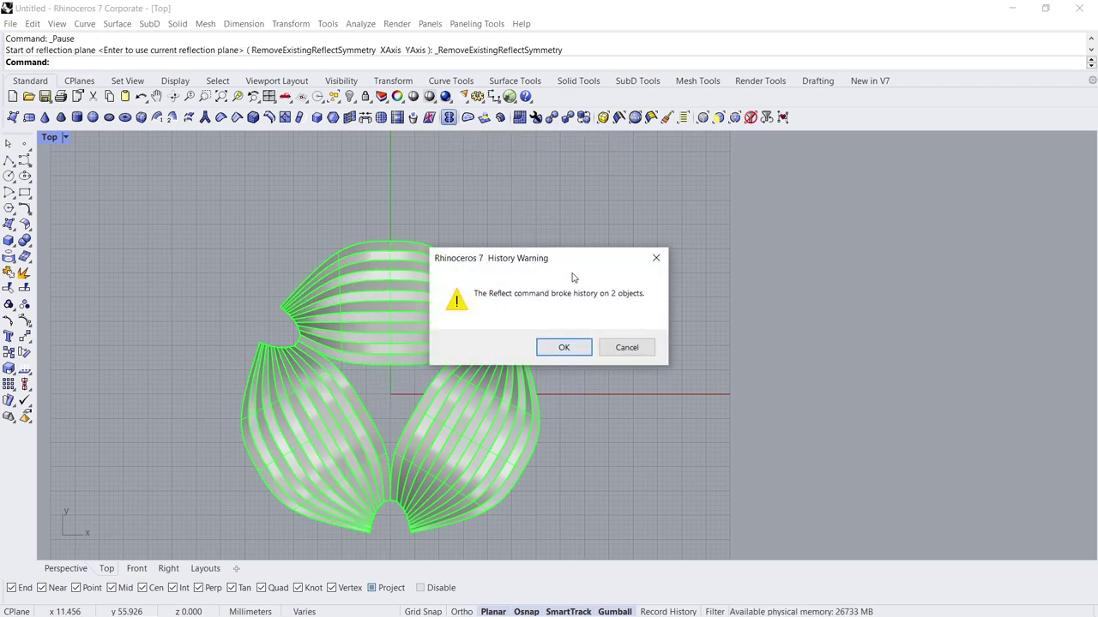
left_click_drag(575, 265, 693, 224)
left_click(682, 306)
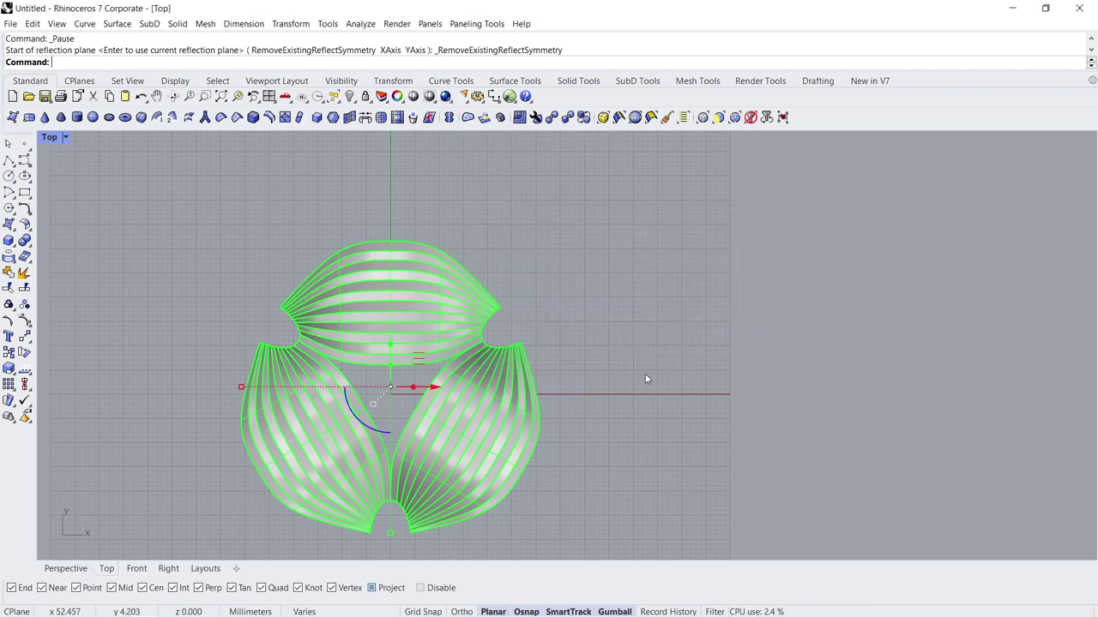
Delete the left canopy panel
left_click(405, 400)
right_click_drag(405, 399, 438, 308)
left_click(333, 364)
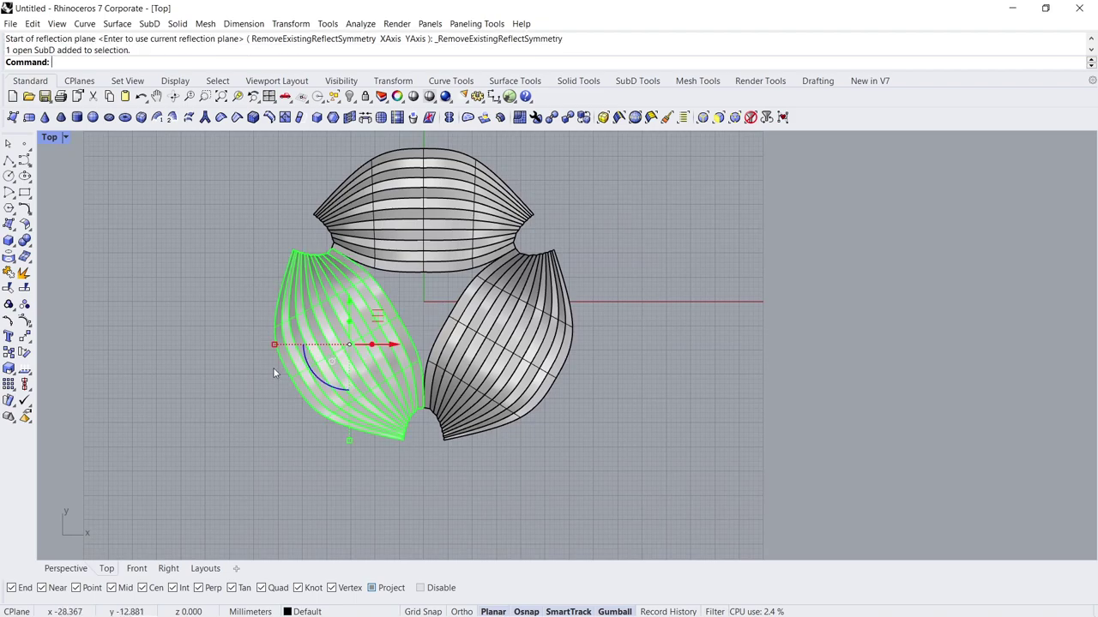
key("Delete")
Delete a cross edge loop from the lower-right panel
scroll(440, 360, "up", 3)
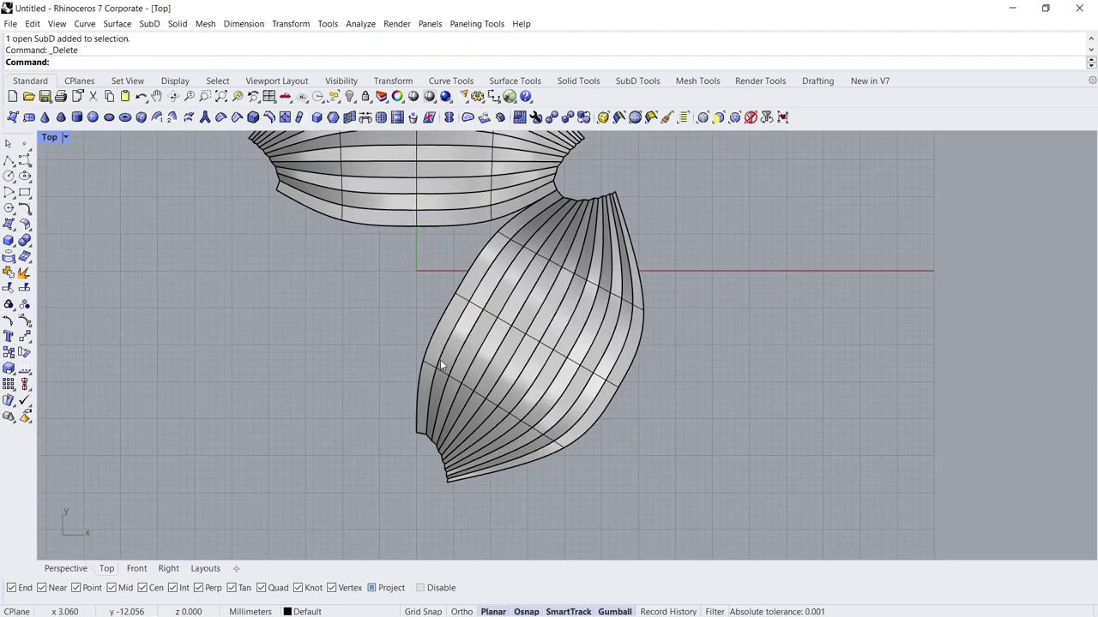
scroll(440, 360, "up", 3)
double_click(536, 308, "ctrl+shift")
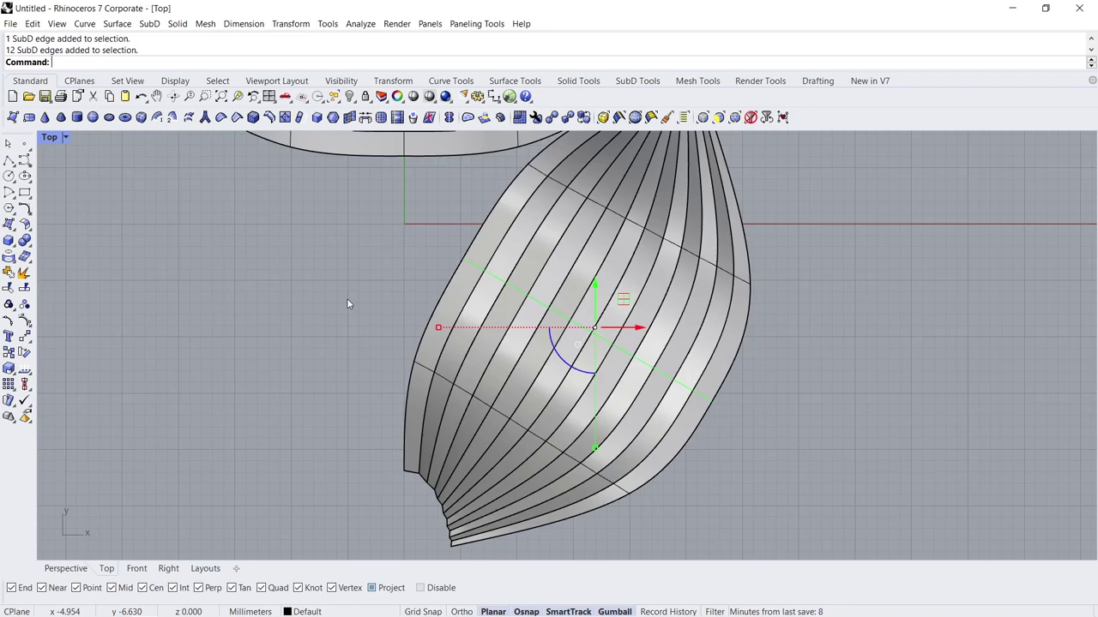
key("Delete")
scroll(386, 268, "down", 3)
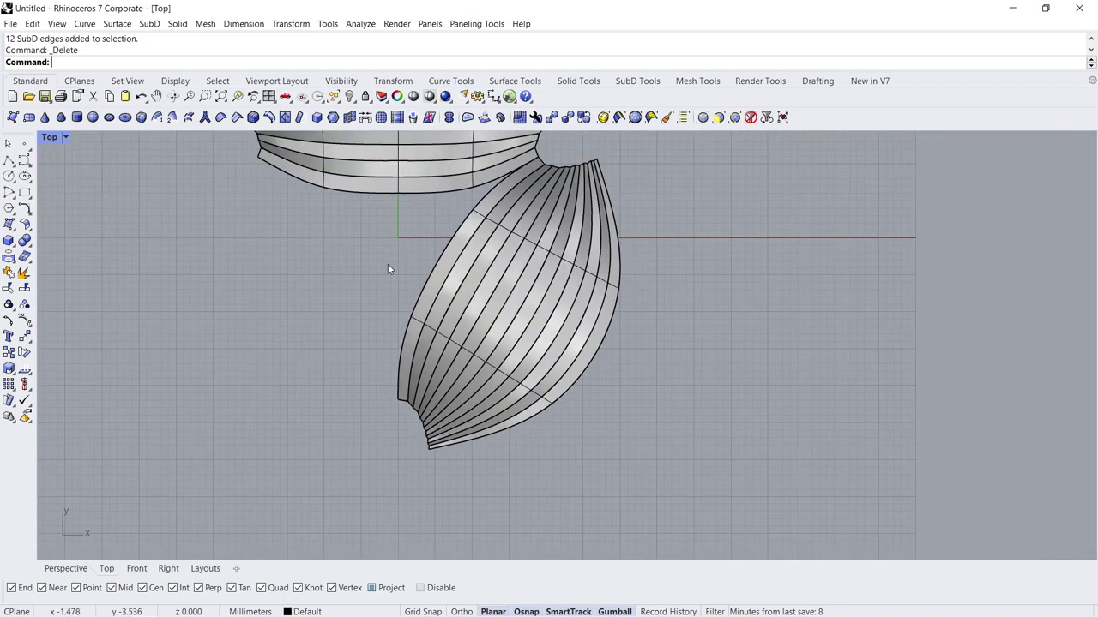
Drag the panel's lower-end faces downward and switch to flat display
scroll(387, 267, "down", 2)
left_click_drag(333, 290, 505, 404)
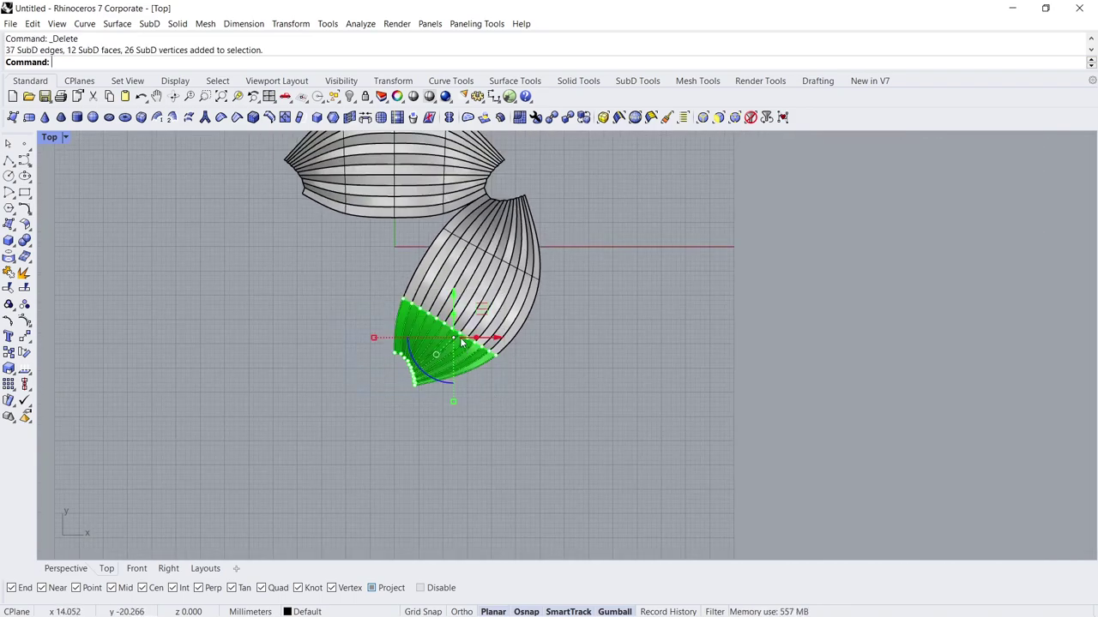
left_click_drag(453, 295, 452, 349)
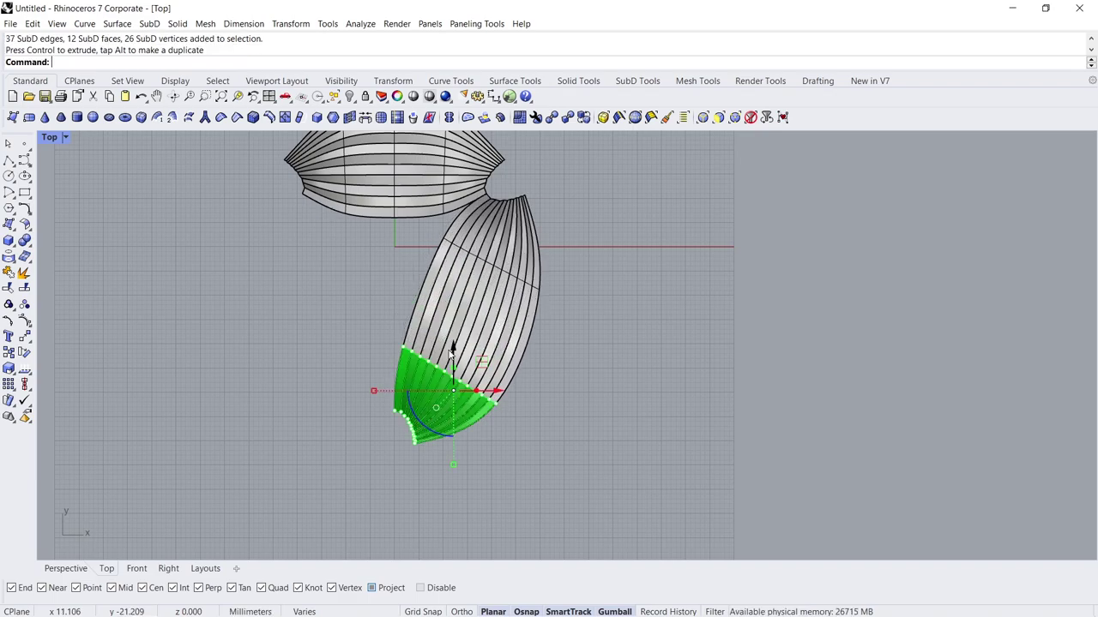
key("Tab")
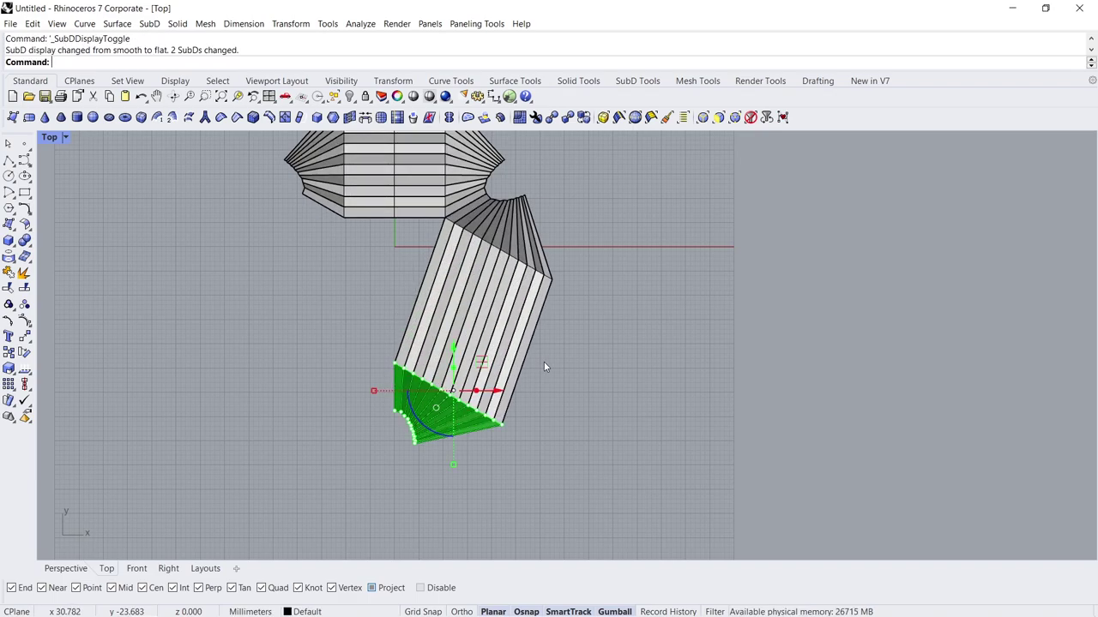
left_click_drag(460, 360, 457, 368)
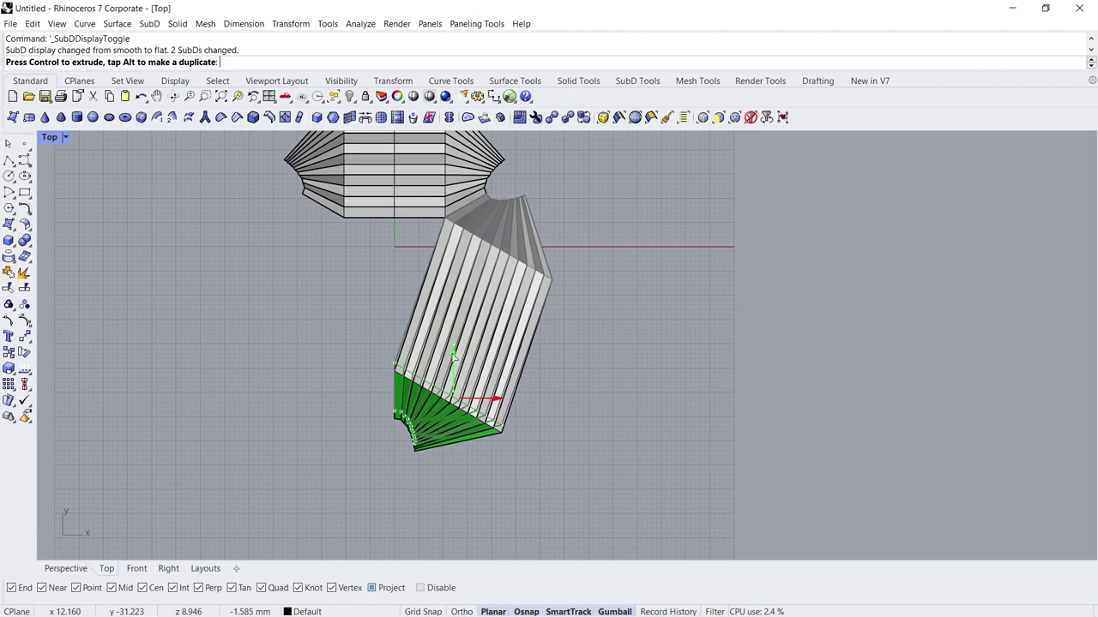
key("Escape")
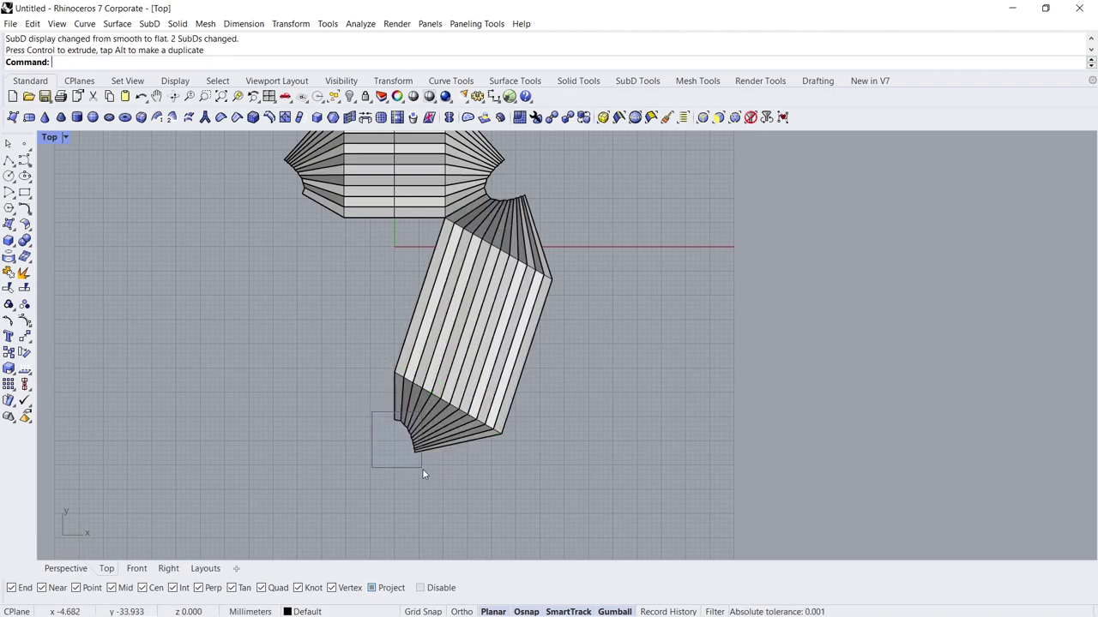
Mirror the panel to the left from the origin along Y with Record History on
left_click_drag(422, 469, 422, 468)
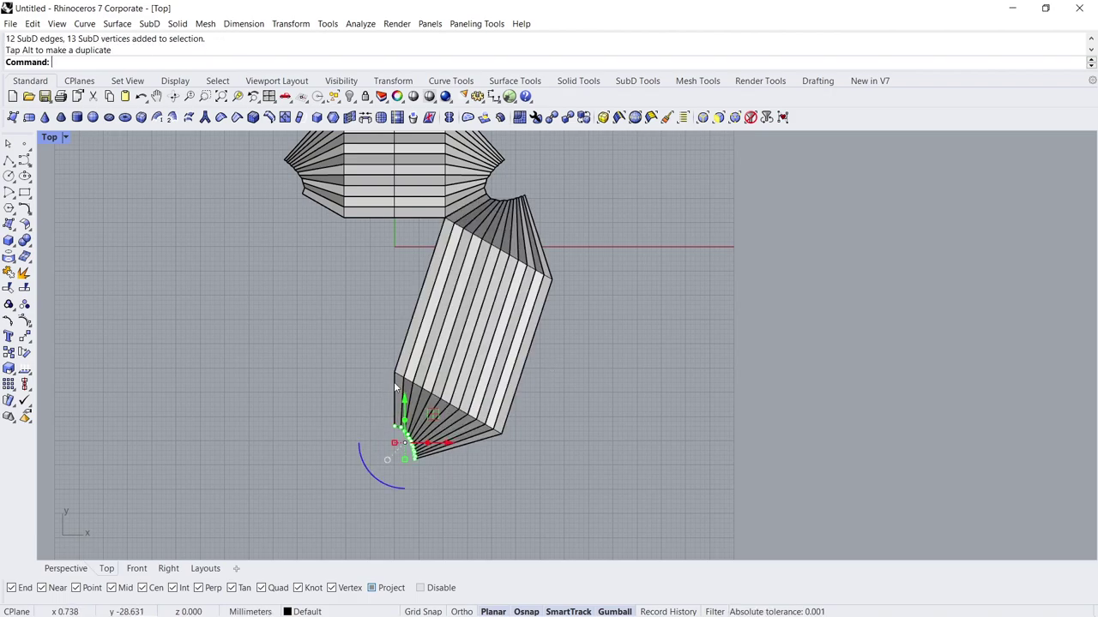
left_click(360, 353)
left_click(395, 360)
type("Mir")
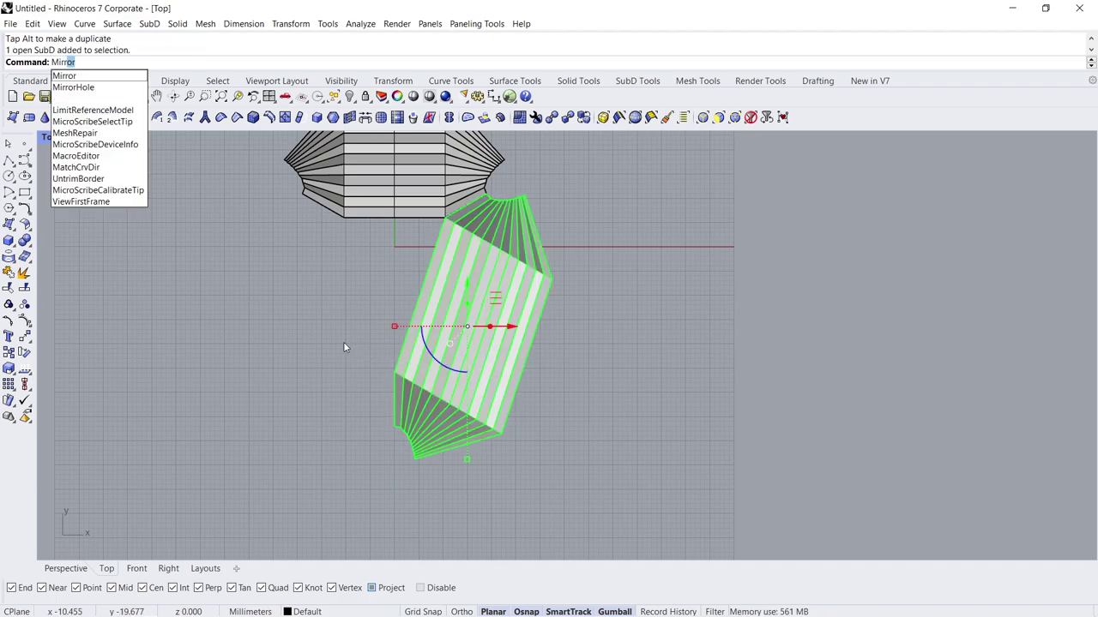
key("Return")
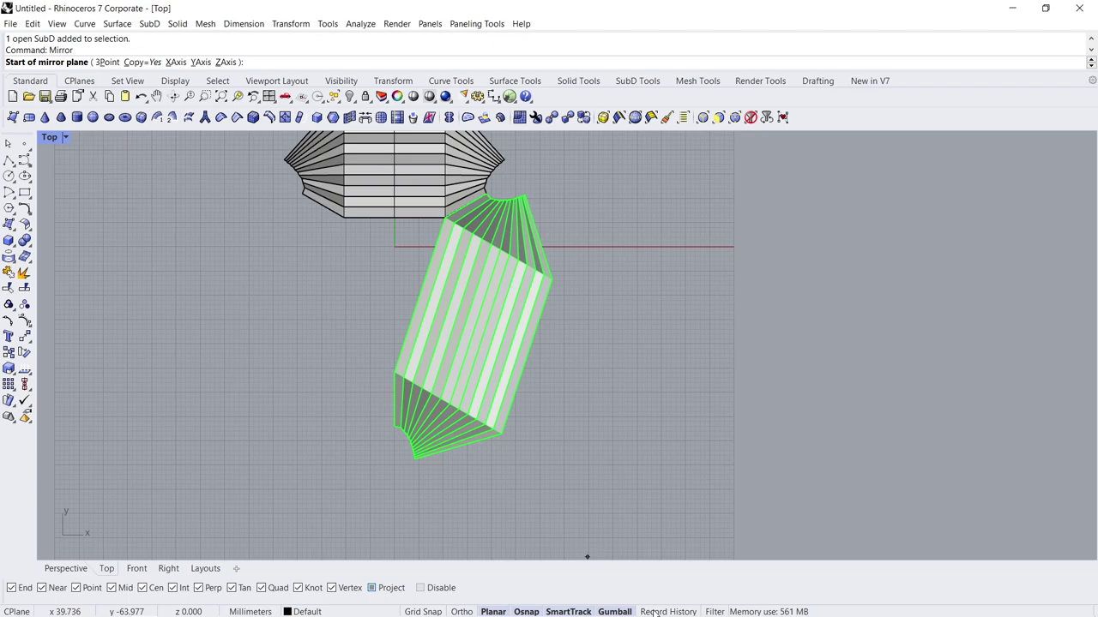
left_click(655, 611)
type("0")
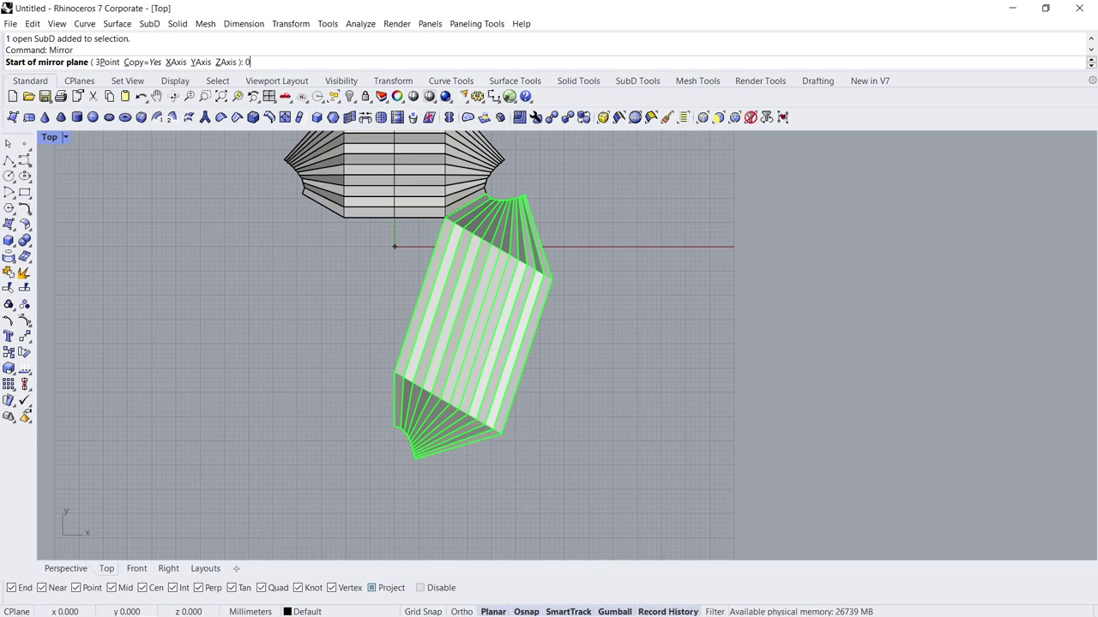
key("Return")
left_click(394, 495)
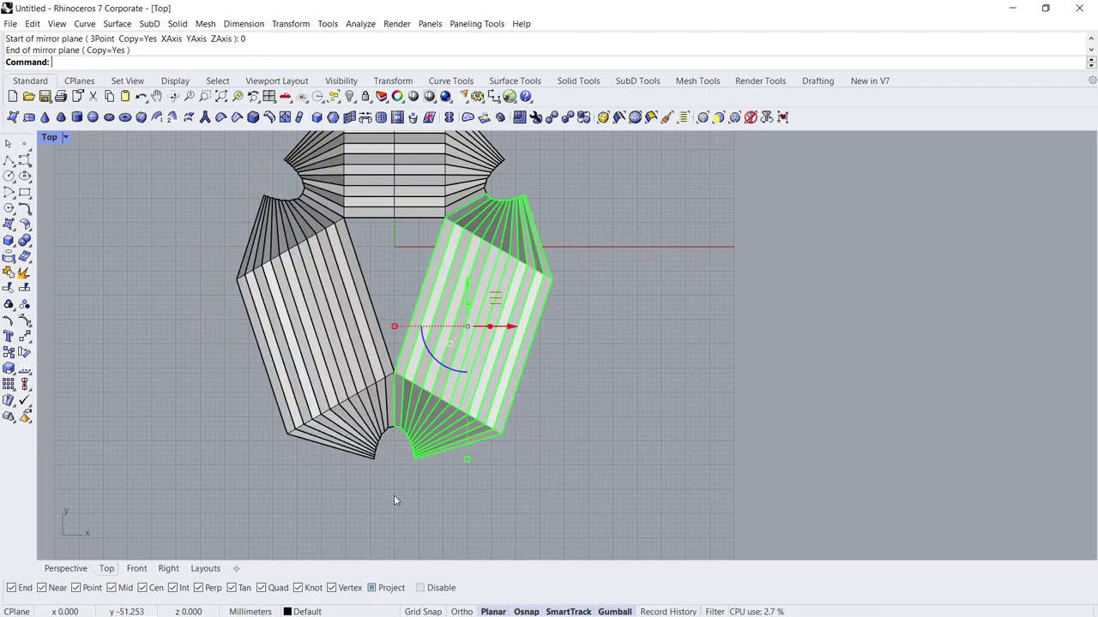
left_click(399, 505)
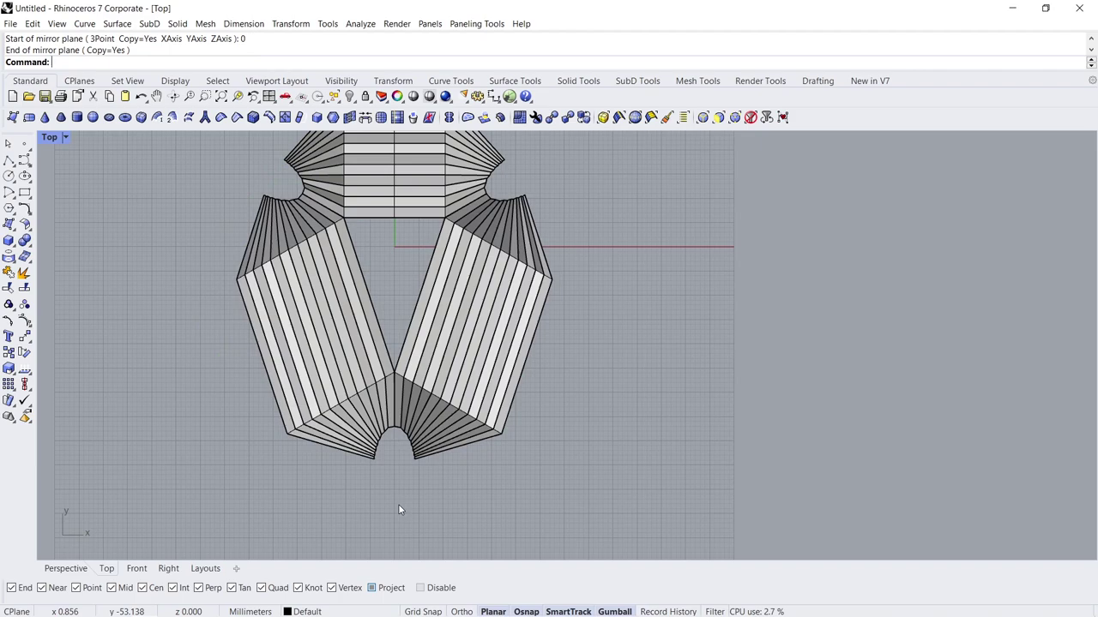
key("Tab")
key("Tab")
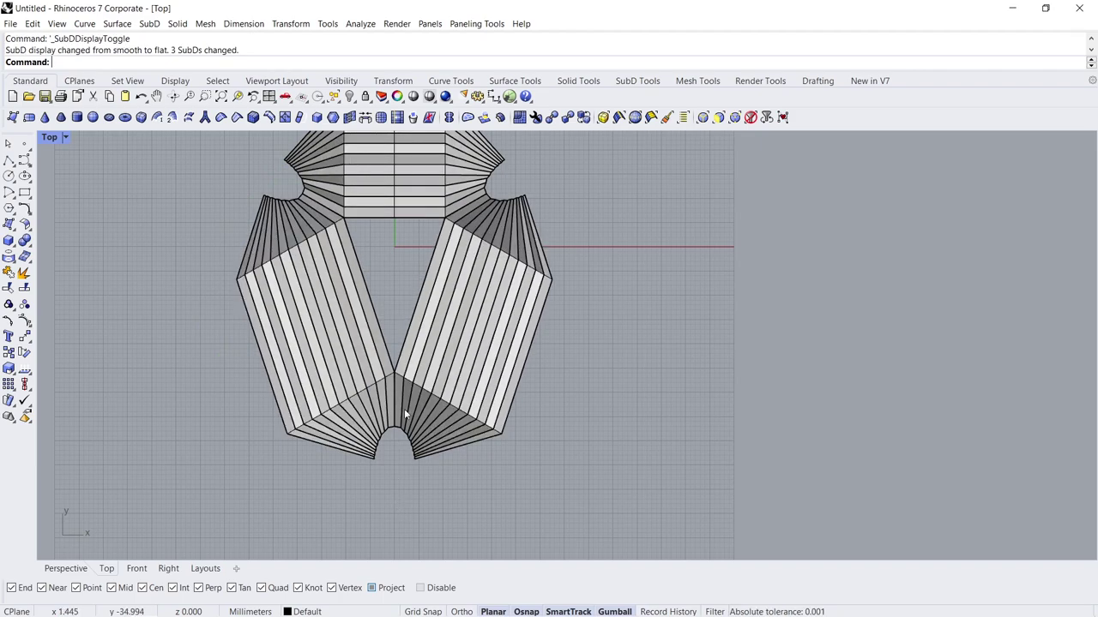
Insert a new edge loop at the midpoint of the right panel
scroll(410, 288, "up", 1)
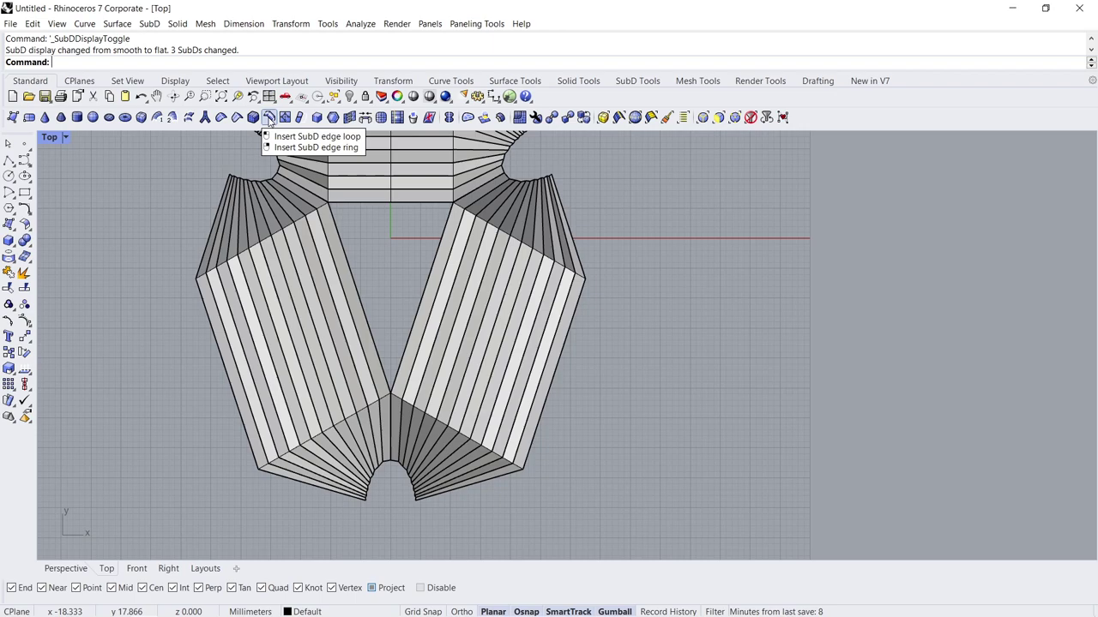
right_click(268, 120)
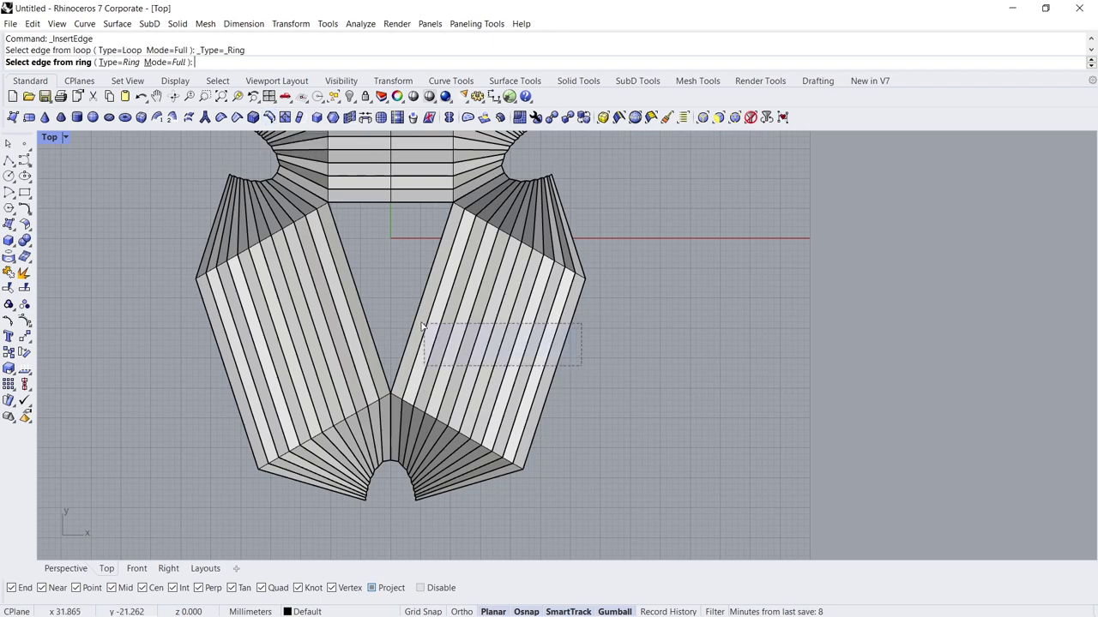
left_click_drag(422, 326, 419, 323)
key("Return")
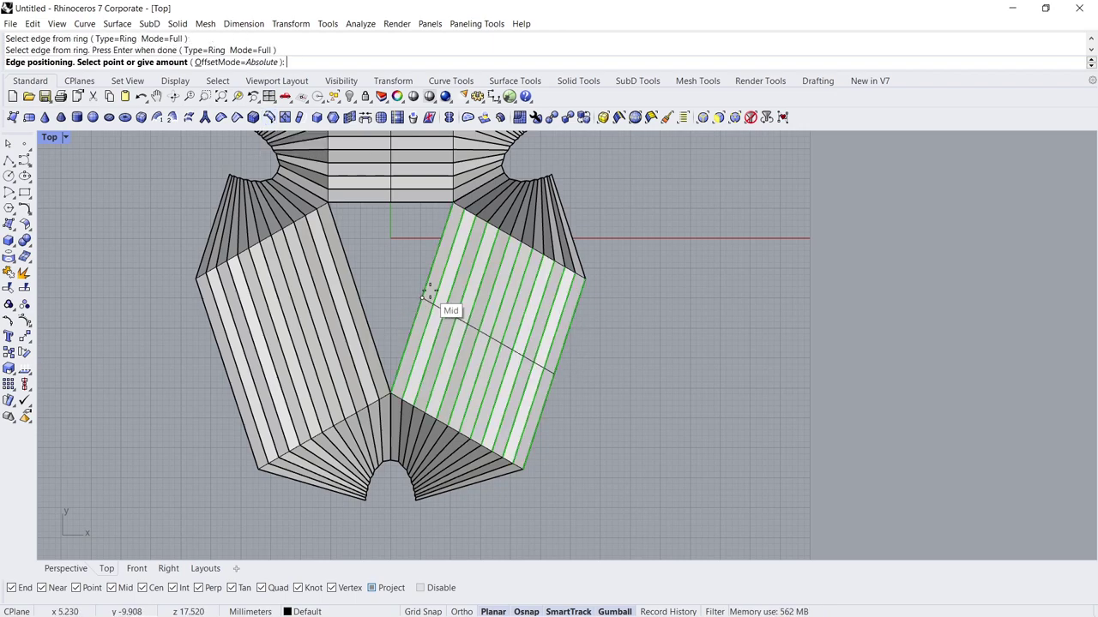
left_click(421, 299)
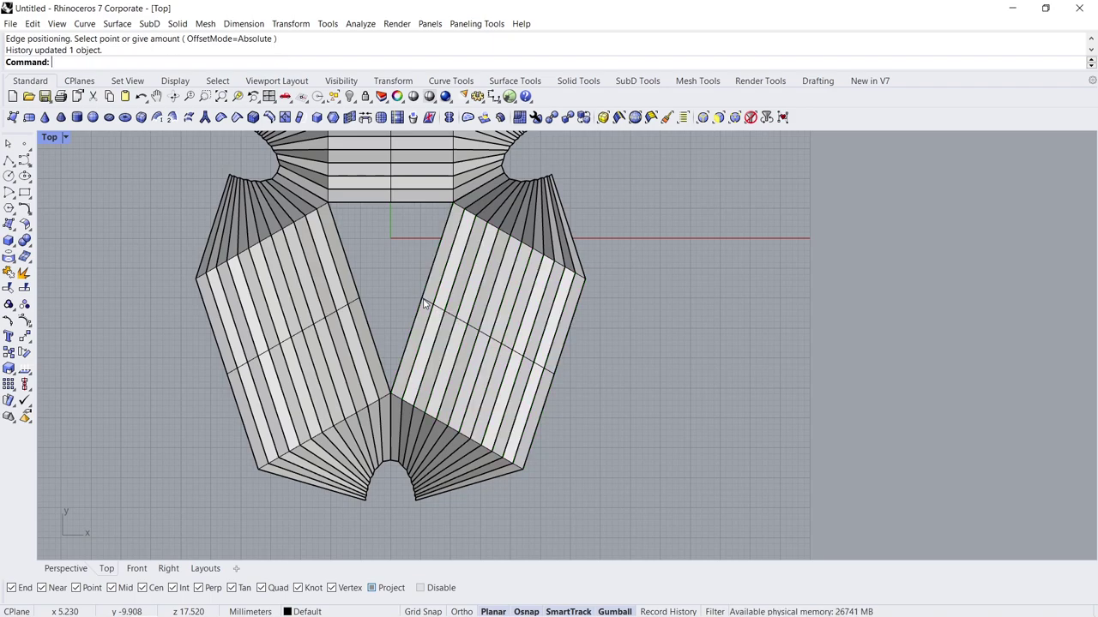
Scale the right strip wider around its middle edge loop
scroll(423, 311, "up", 1)
double_click(429, 306)
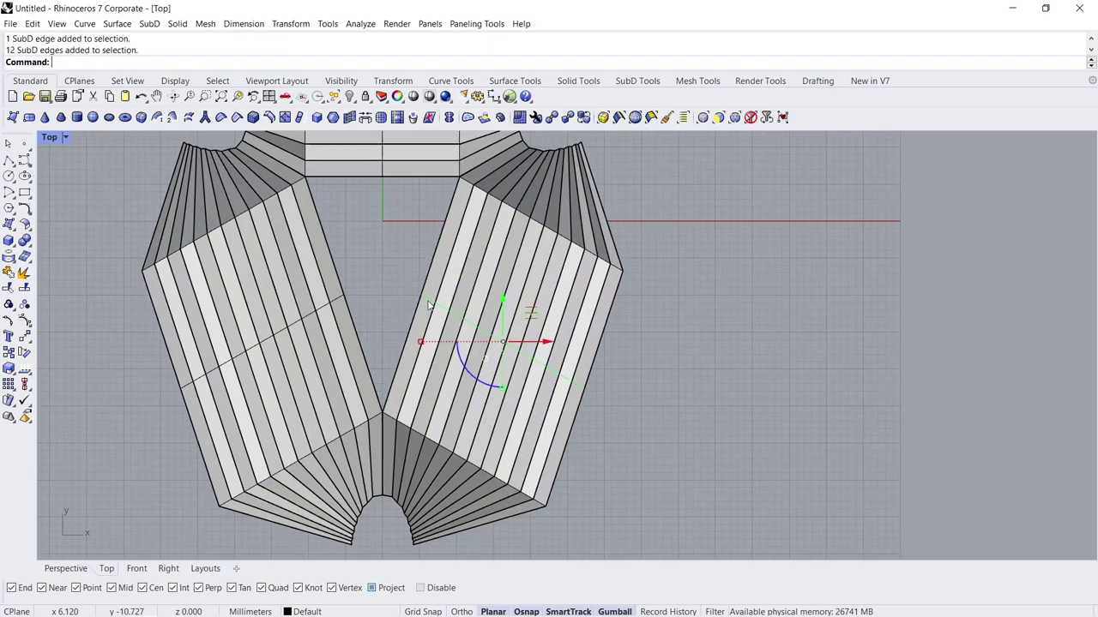
key("Tab")
scroll(422, 351, "up", 1)
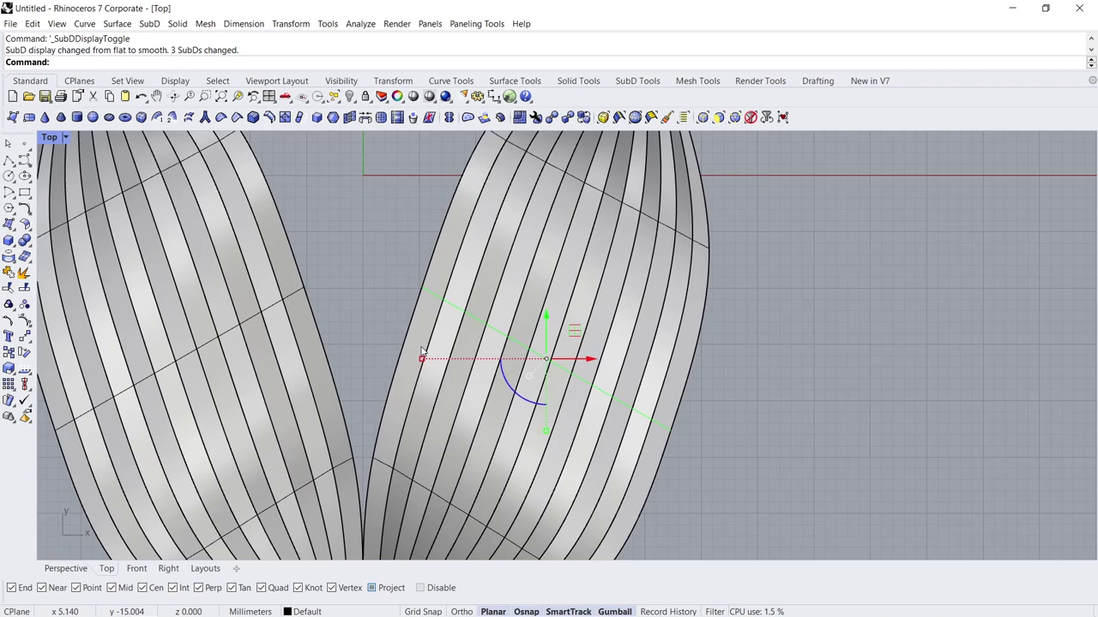
mouse_move(423, 364)
left_mouse_down()
mouse_move(351, 338)
mouse_move(365, 364)
left_mouse_up()
key("Tab")
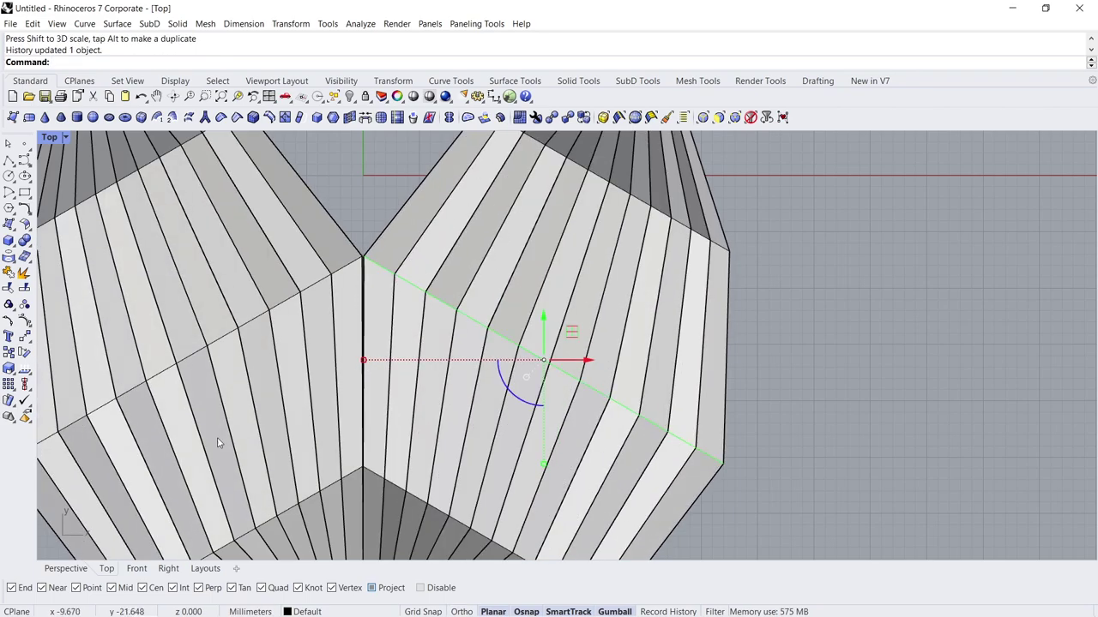
View the smooth-displayed SubDs in Perspective, orbited to show the arch
left_click(86, 566)
left_click(761, 424)
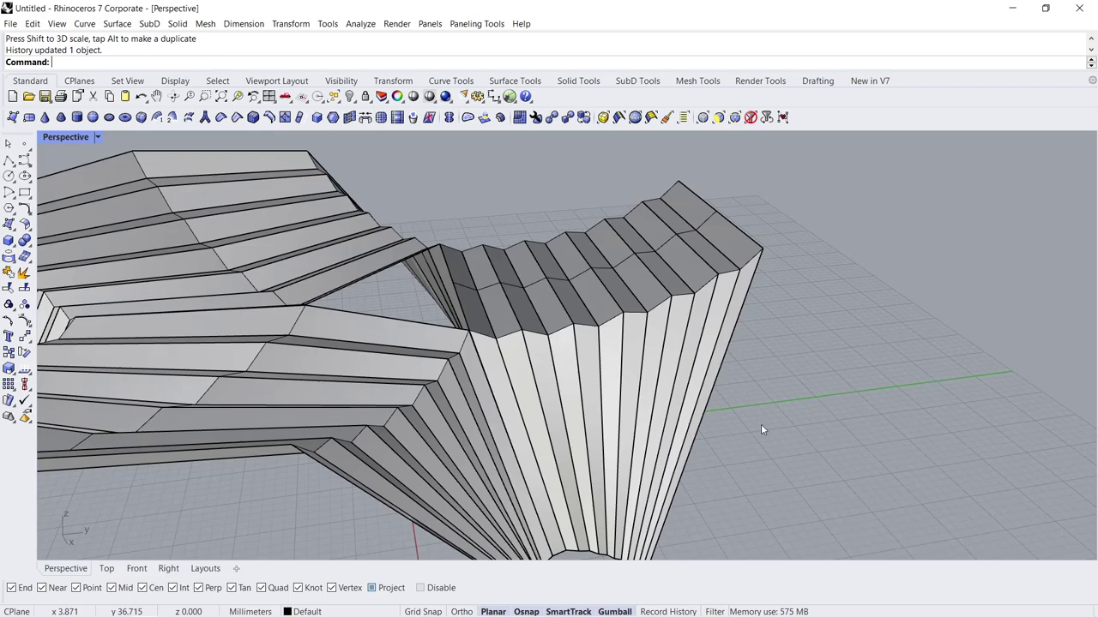
key("Tab")
mouse_move(540, 329)
right_mouse_down()
mouse_move(572, 302)
mouse_move(538, 383)
right_mouse_up()
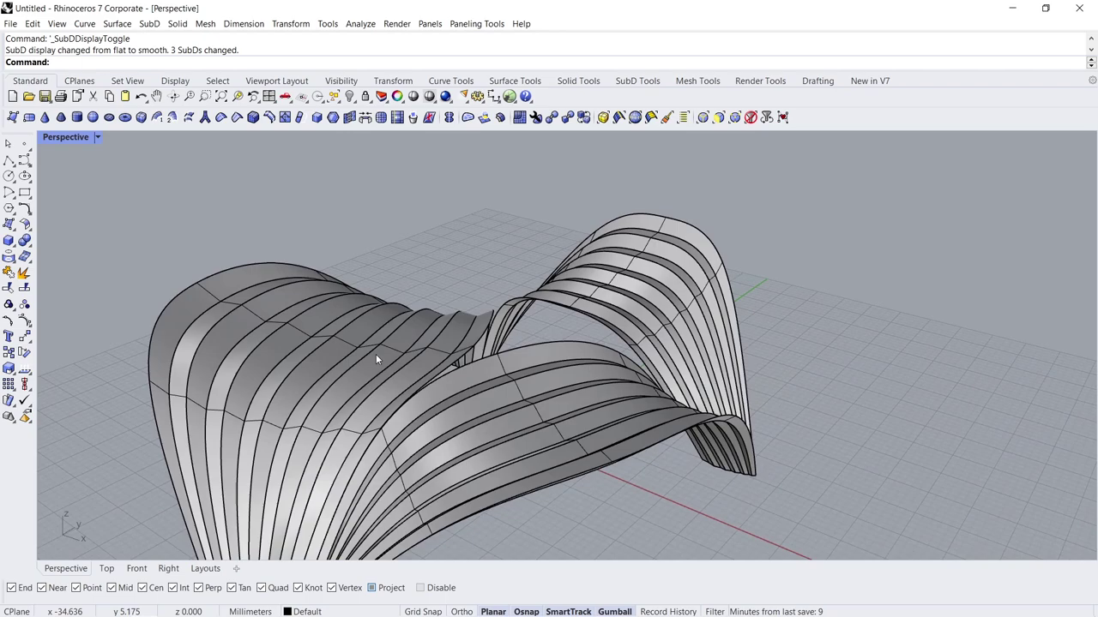
Raise an edge loop on the left arch slightly, accepting the history warning
left_click(501, 366, "ctrl+shift")
double_click(480, 360, "ctrl+shift")
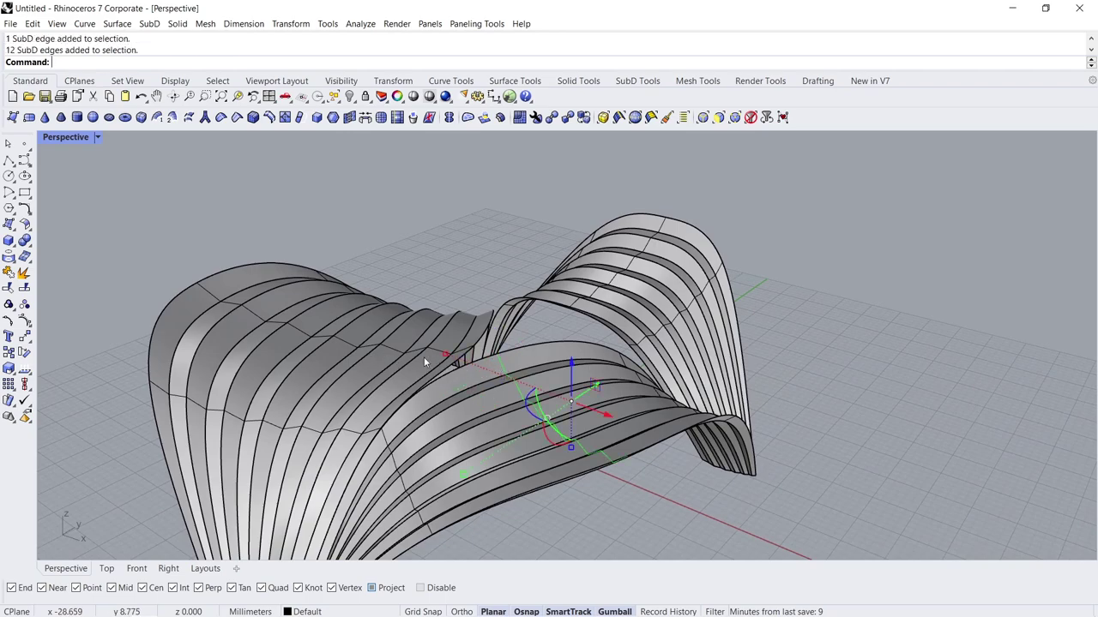
double_click(390, 347, "ctrl+shift")
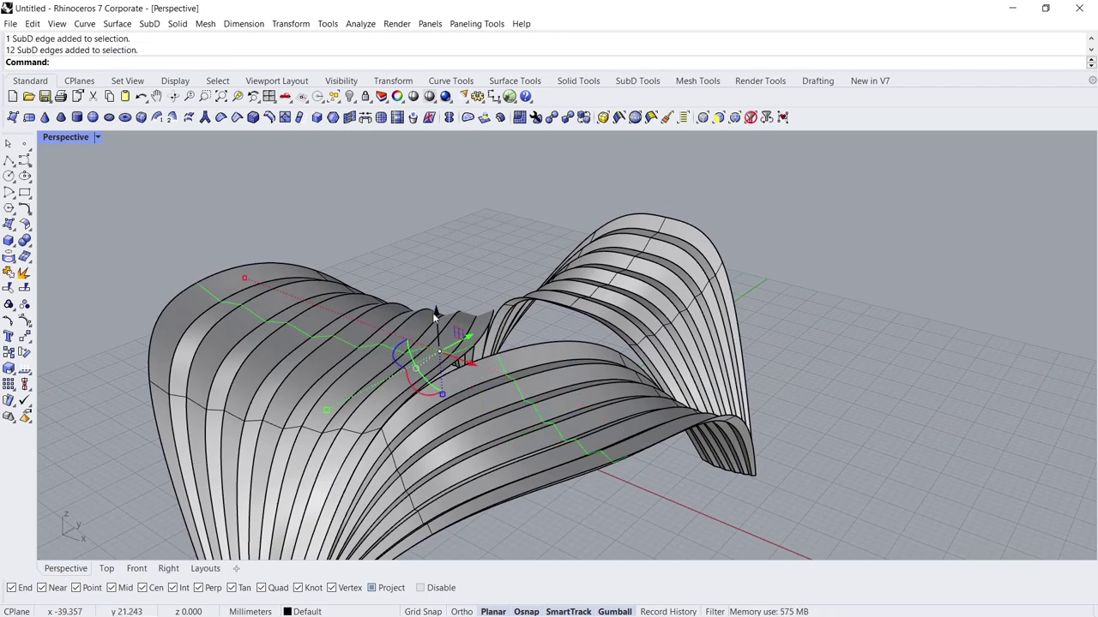
left_click_drag(435, 314, 436, 308)
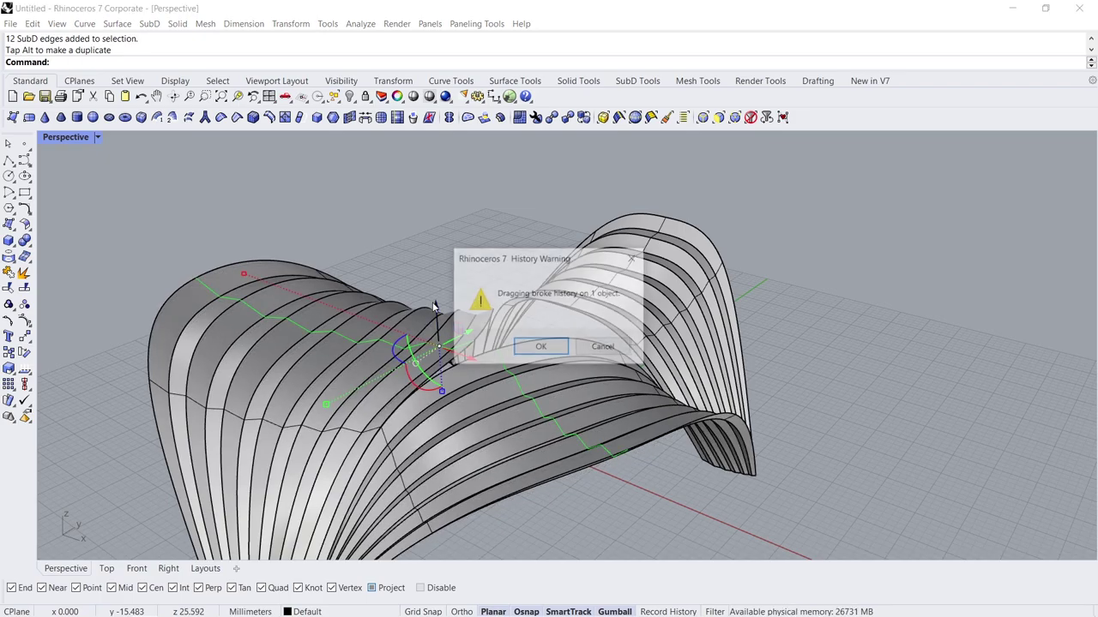
left_click(535, 349)
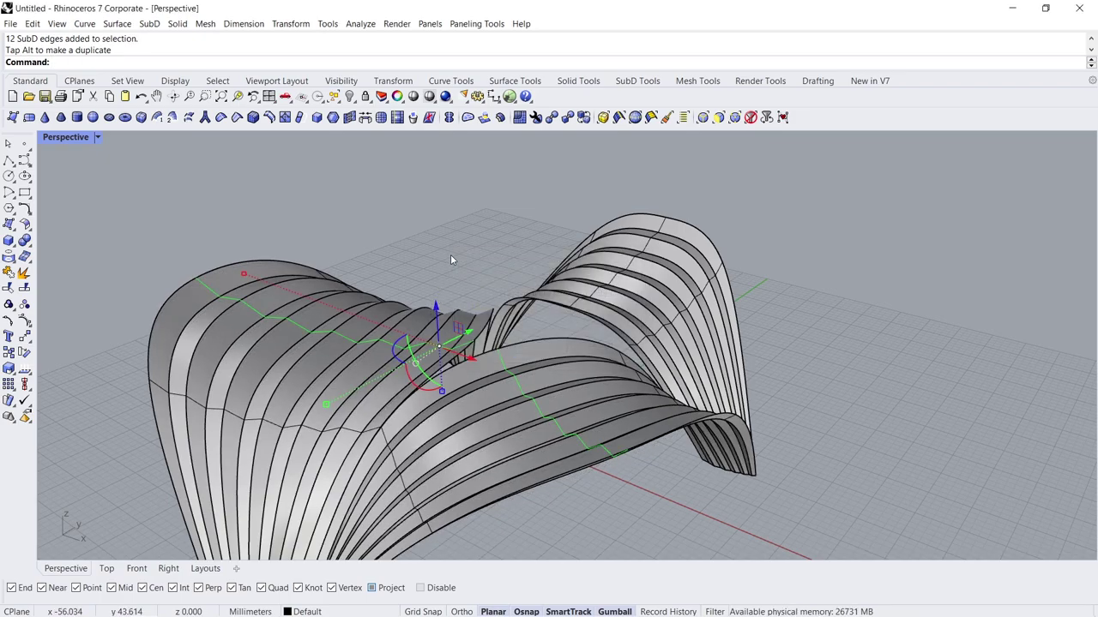
key("Escape")
right_click_drag(452, 260, 357, 339)
Switch the viewport to Rendered display
left_click(97, 137)
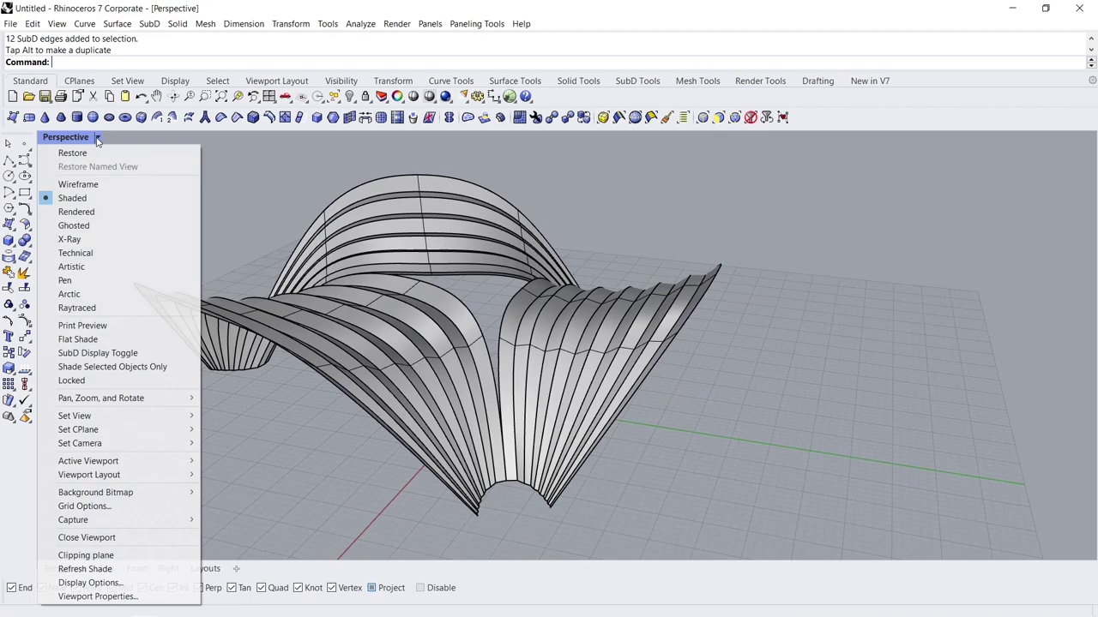
left_click(106, 211)
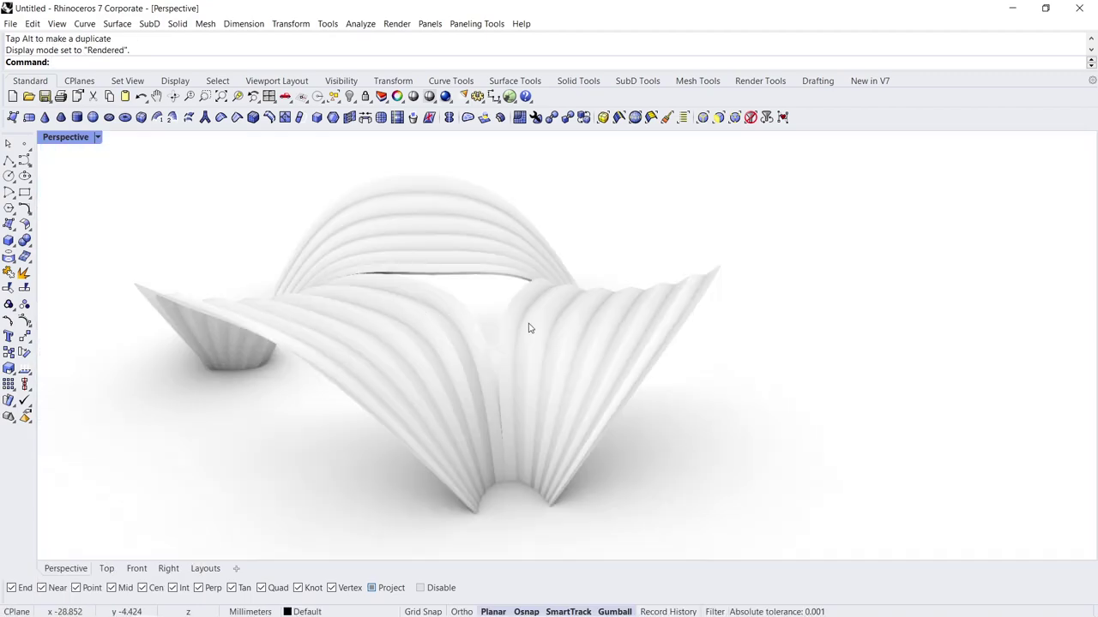
mouse_move(527, 328)
right_mouse_down()
mouse_move(410, 363)
mouse_move(466, 404)
mouse_move(400, 307)
mouse_move(357, 289)
mouse_move(371, 329)
mouse_move(387, 328)
mouse_move(367, 372)
right_mouse_up()
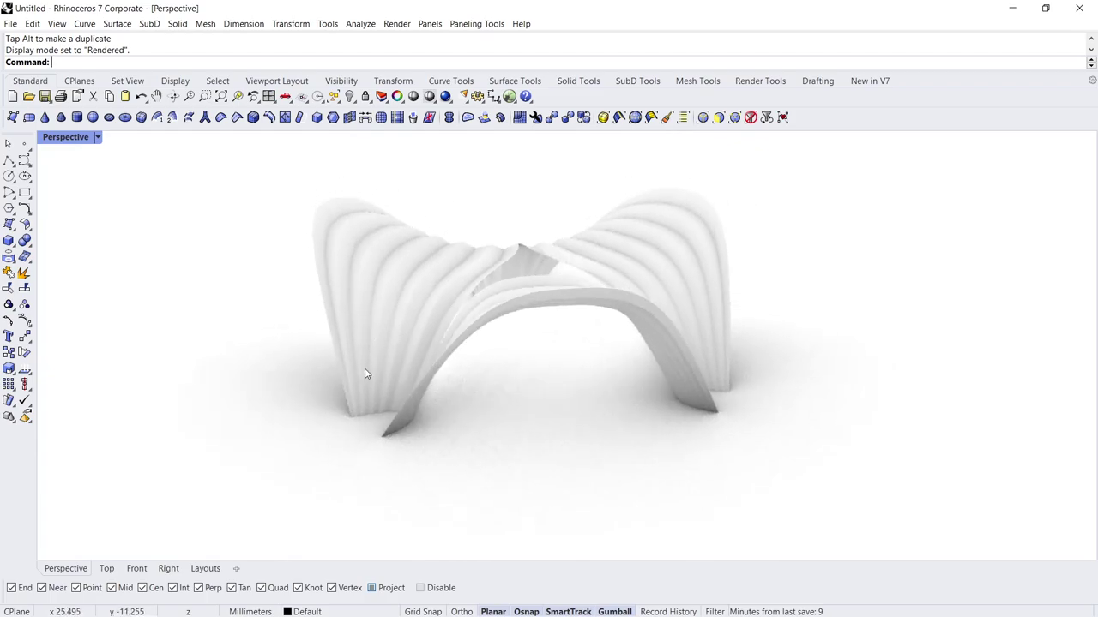
key("Home")
Move the left foot -2 and the right foot 2 along X
left_click_drag(301, 490, 433, 399)
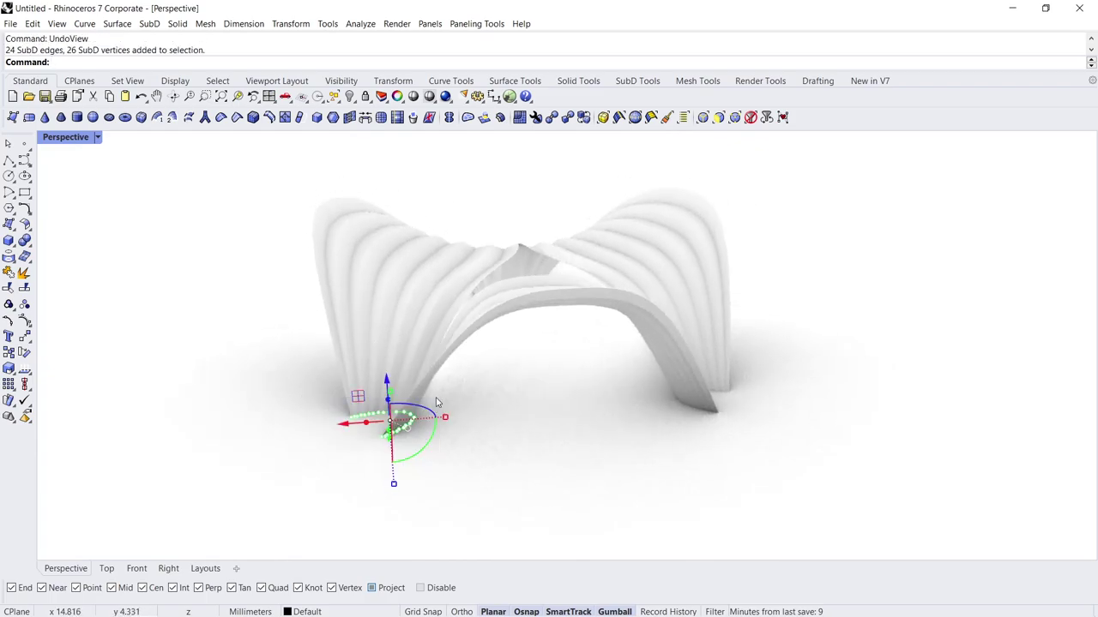
left_click(342, 424)
type("-2")
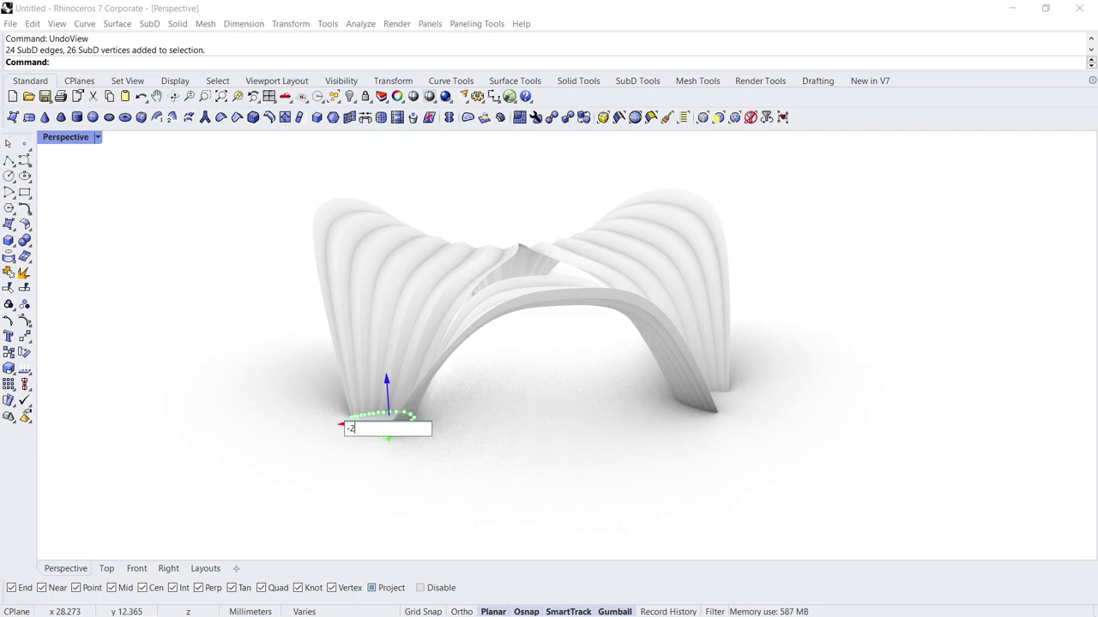
key("Return")
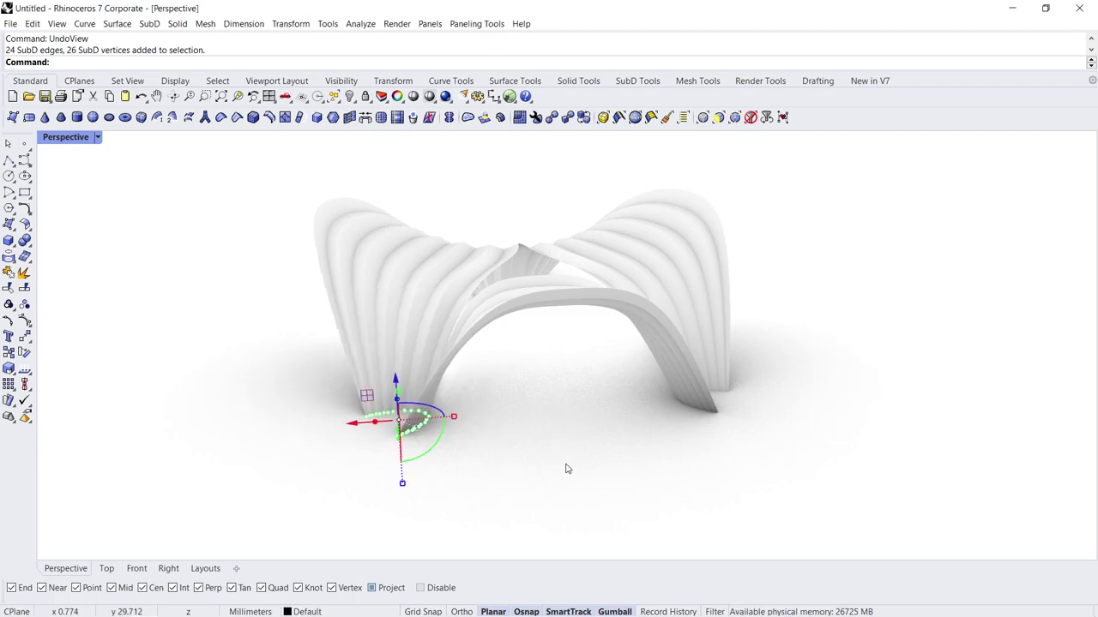
left_click(570, 467)
left_click_drag(576, 463, 759, 375)
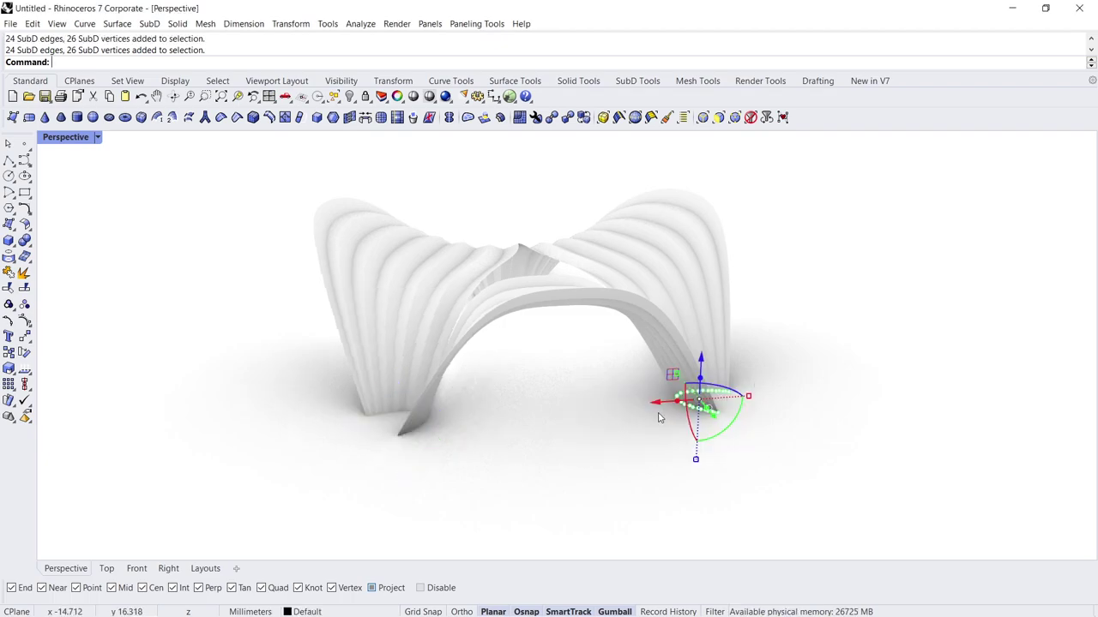
left_click(657, 403)
key("Return")
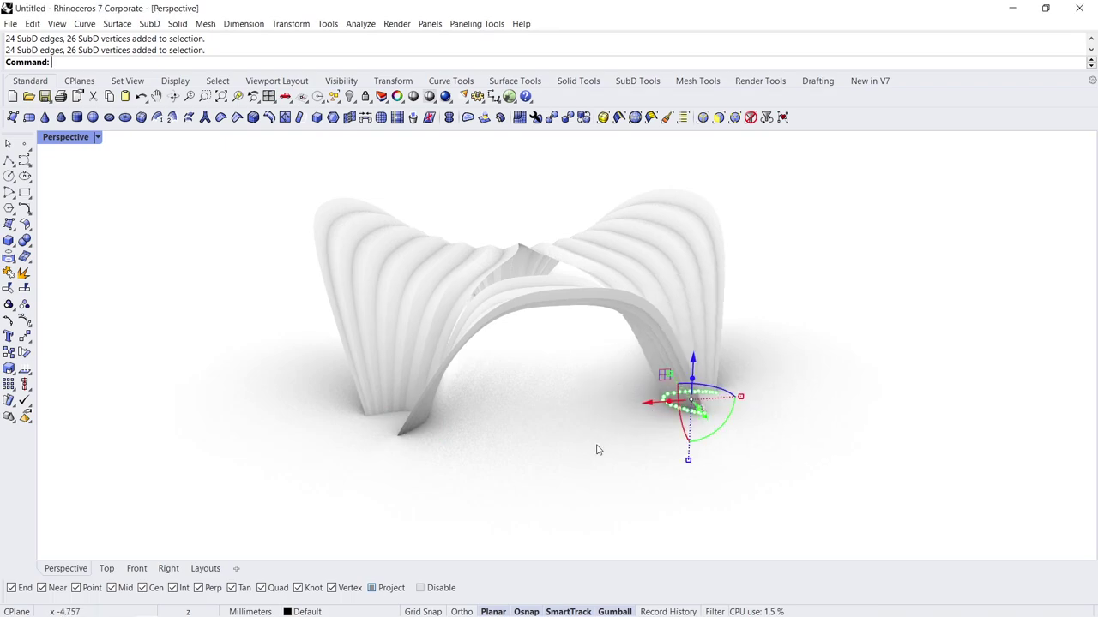
key("Escape")
key("Home")
key("Home")
key("Home")
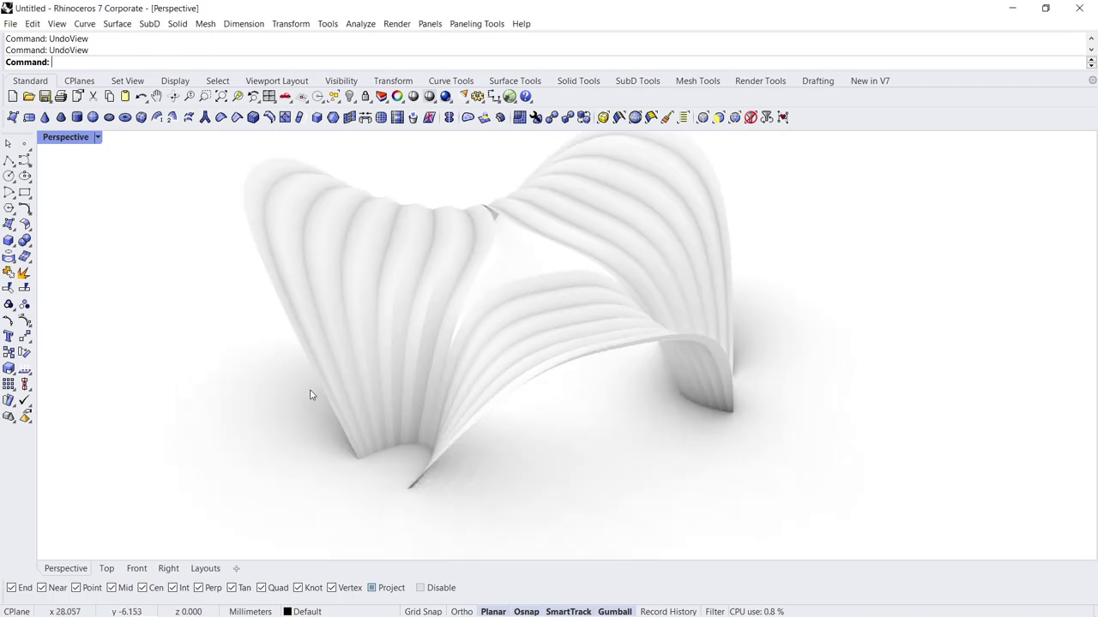
key("Home")
key("Home")
mouse_move(321, 463)
right_mouse_down()
mouse_move(363, 411)
mouse_move(466, 386)
mouse_move(312, 406)
mouse_move(401, 343)
mouse_move(539, 375)
mouse_move(513, 406)
right_mouse_up()
key("Home")
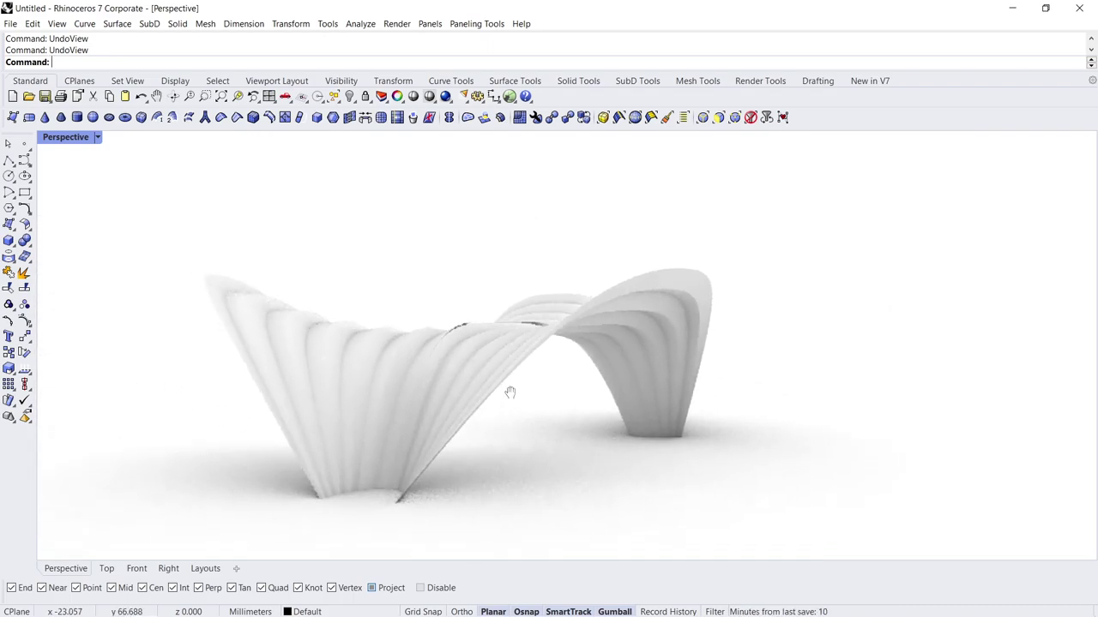
key("Home")
key("Home")
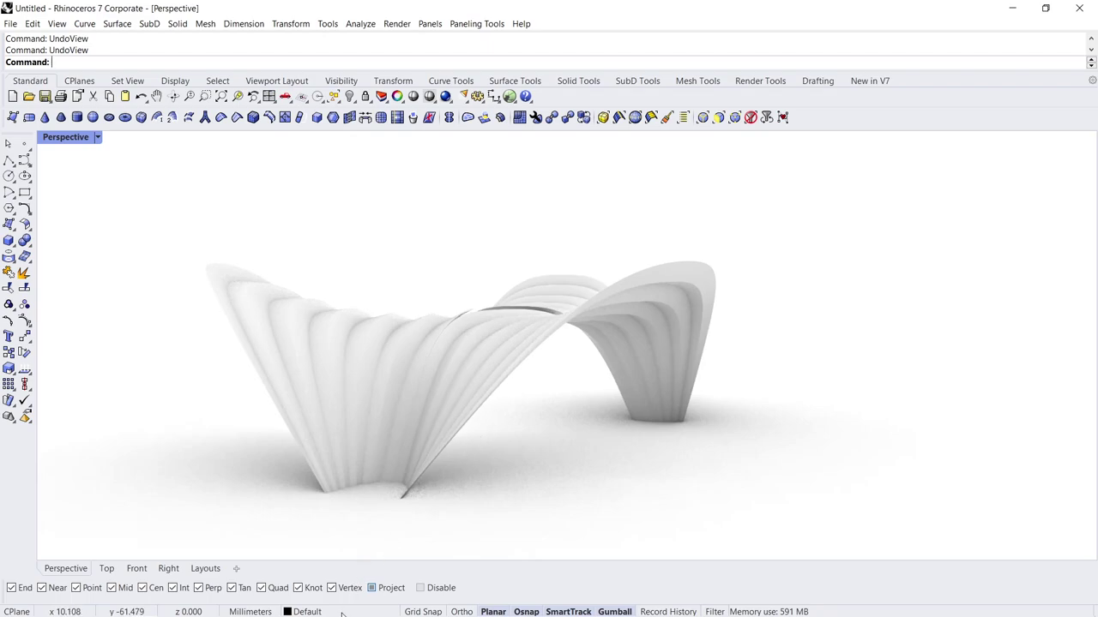
Set the Default layer's material type to Metal with lowered polish
right_click(341, 611)
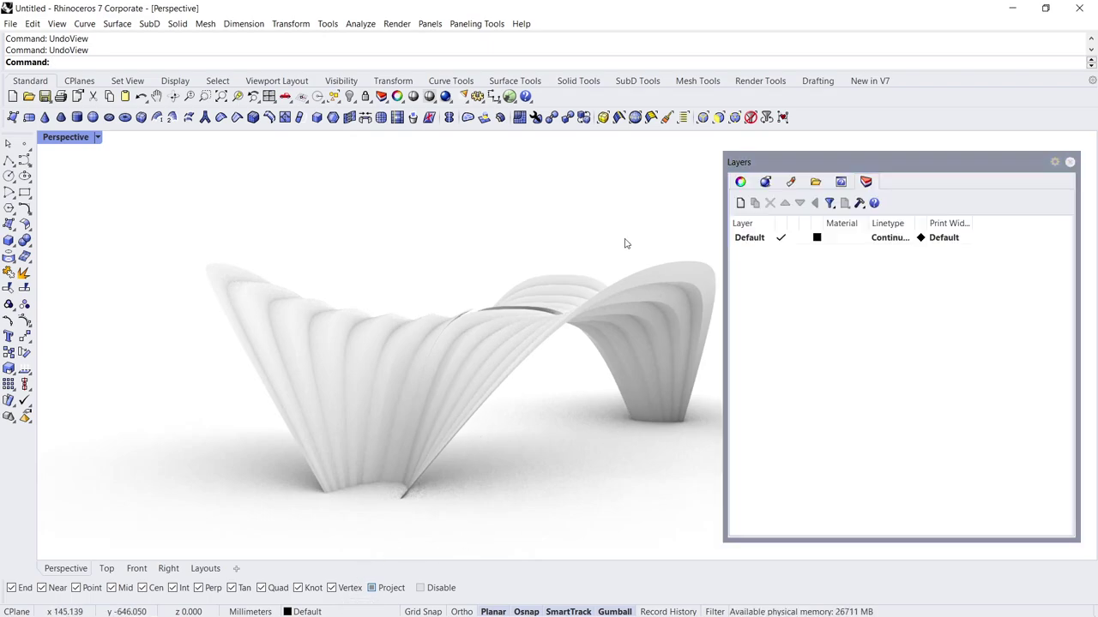
left_click_drag(624, 243, 409, 391)
key("Escape")
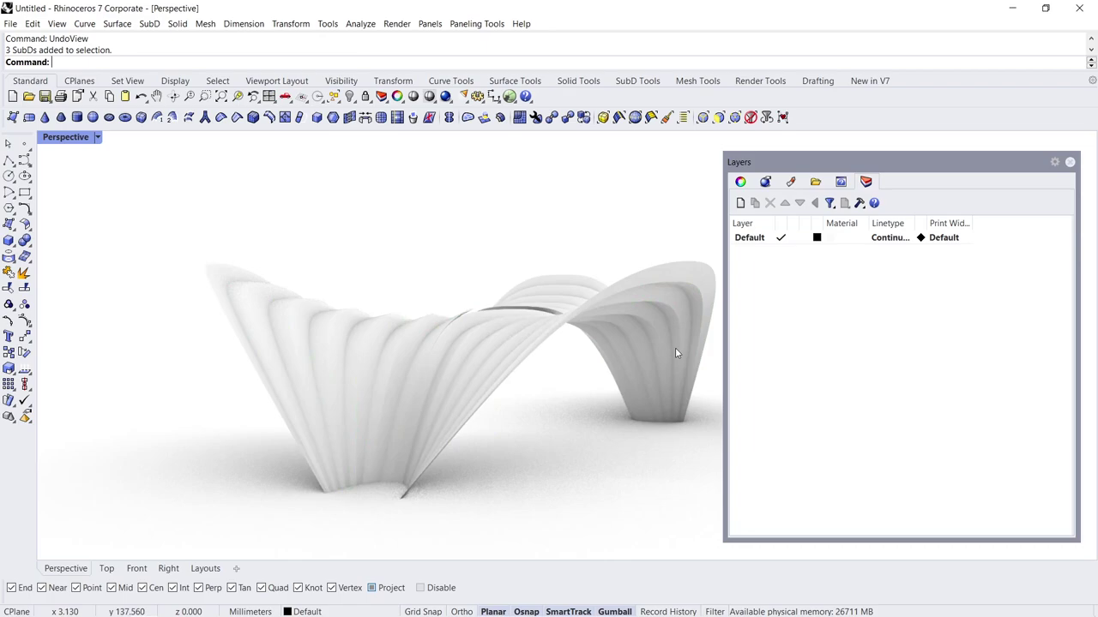
left_click(839, 246)
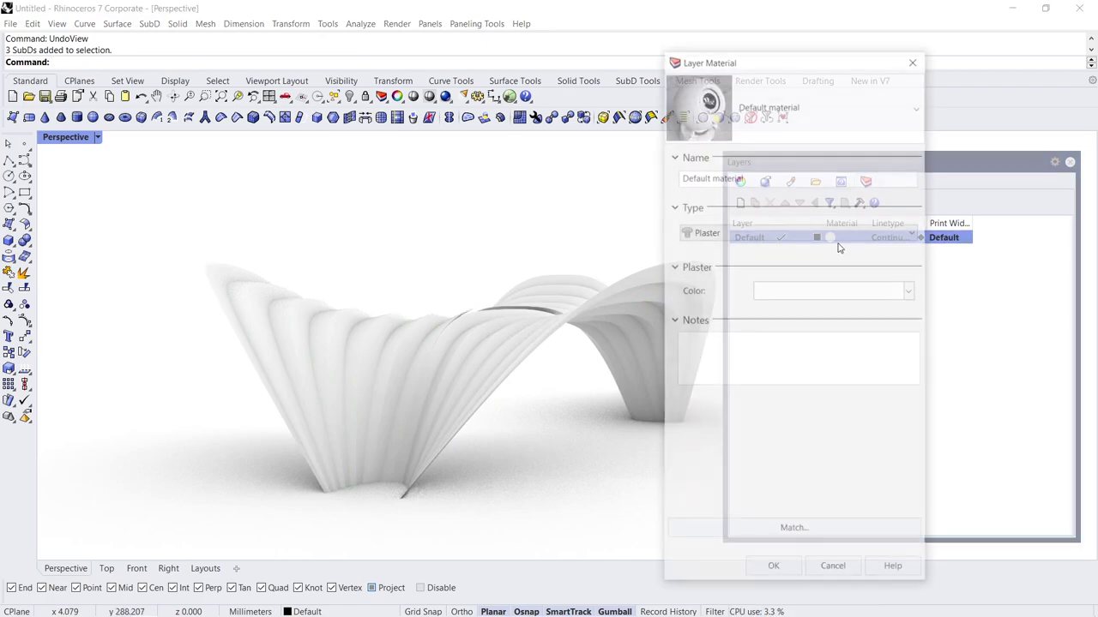
left_click(774, 233)
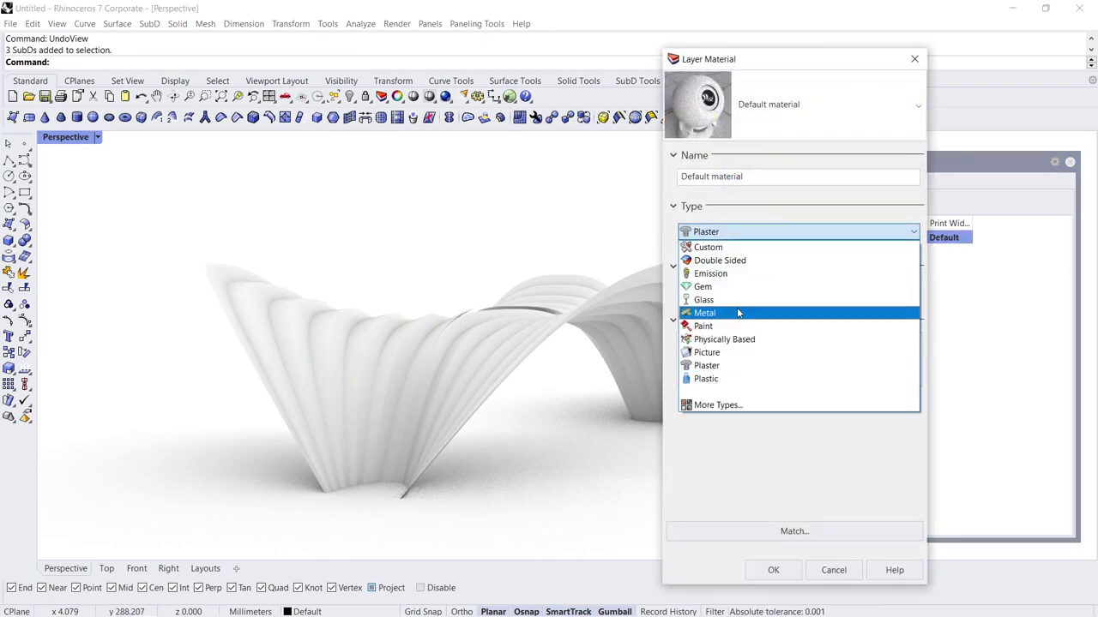
left_click(758, 315)
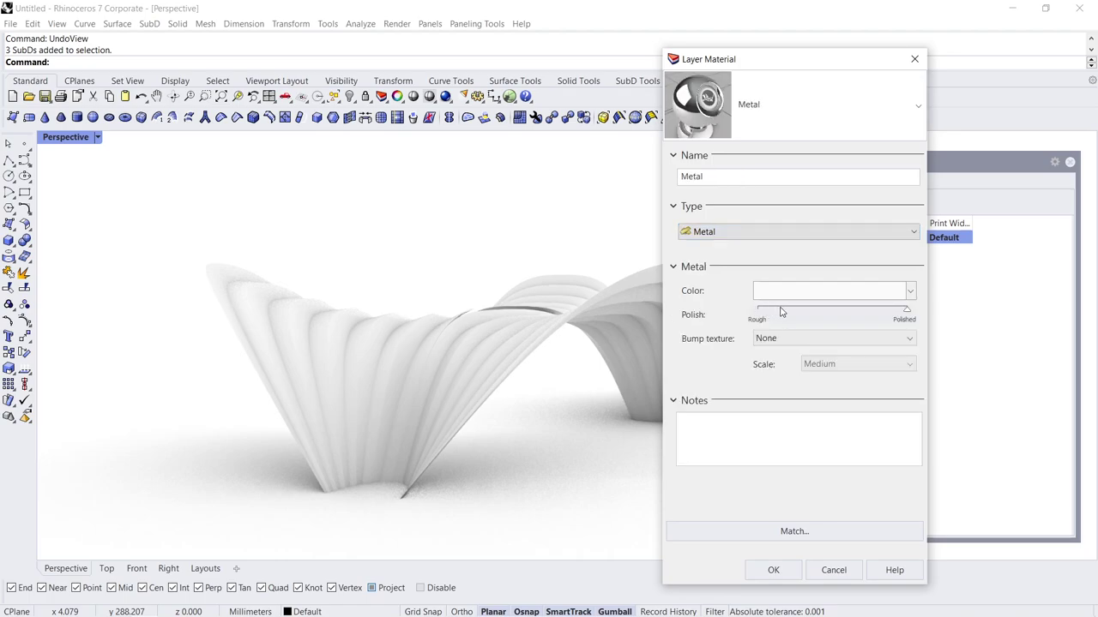
left_click_drag(904, 312, 855, 317)
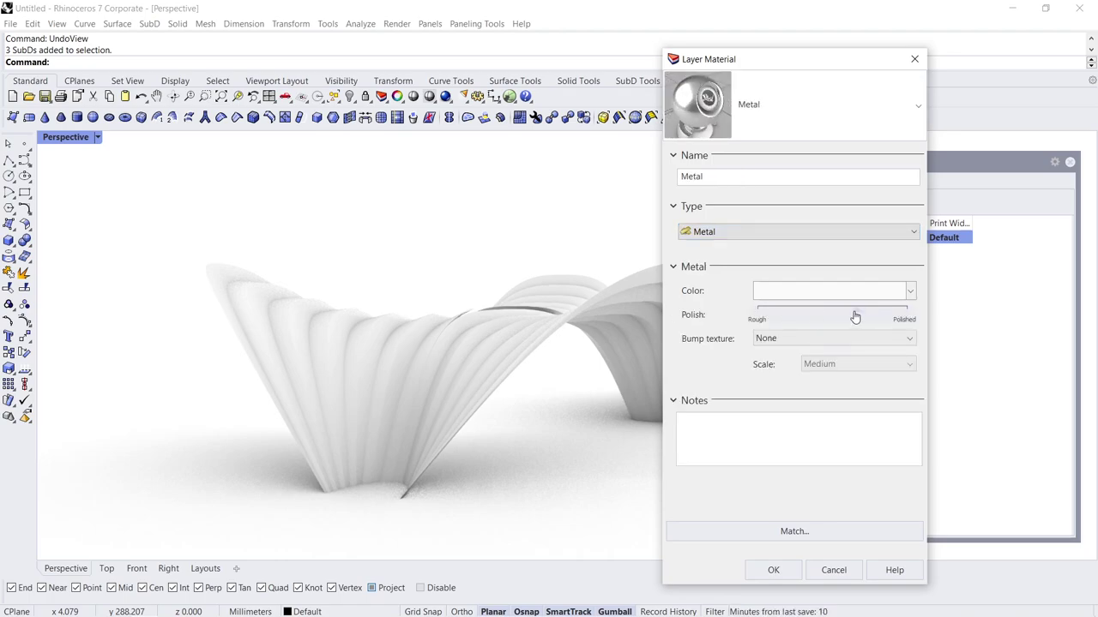
left_click(782, 567)
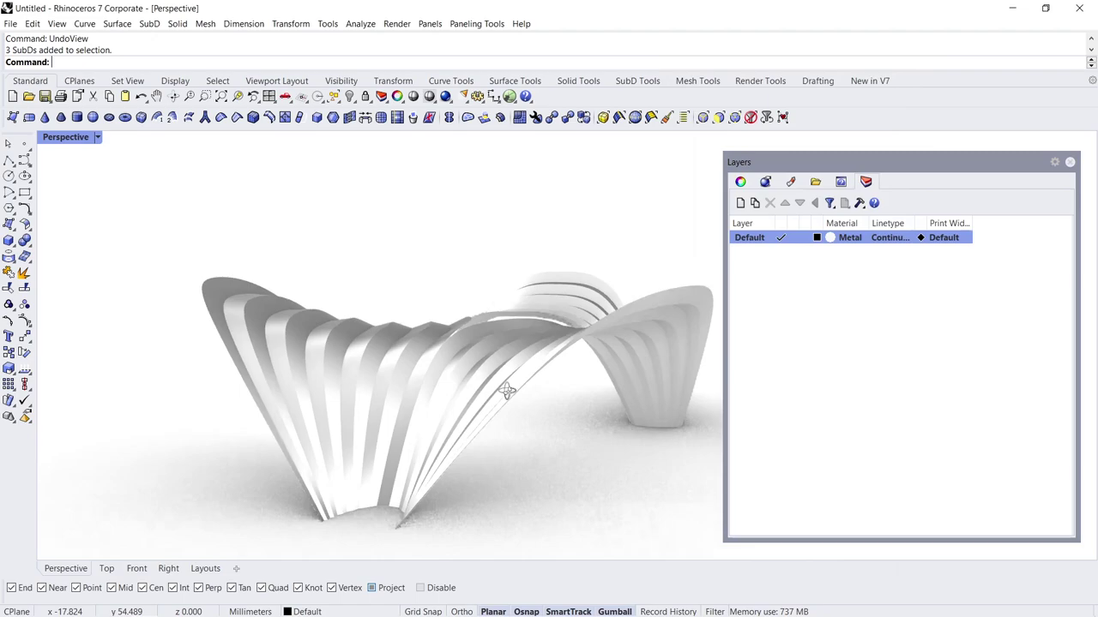
Give the layer's Metal material a grey colour and close the Layers panel
right_click_drag(507, 391, 502, 403)
left_click(830, 240)
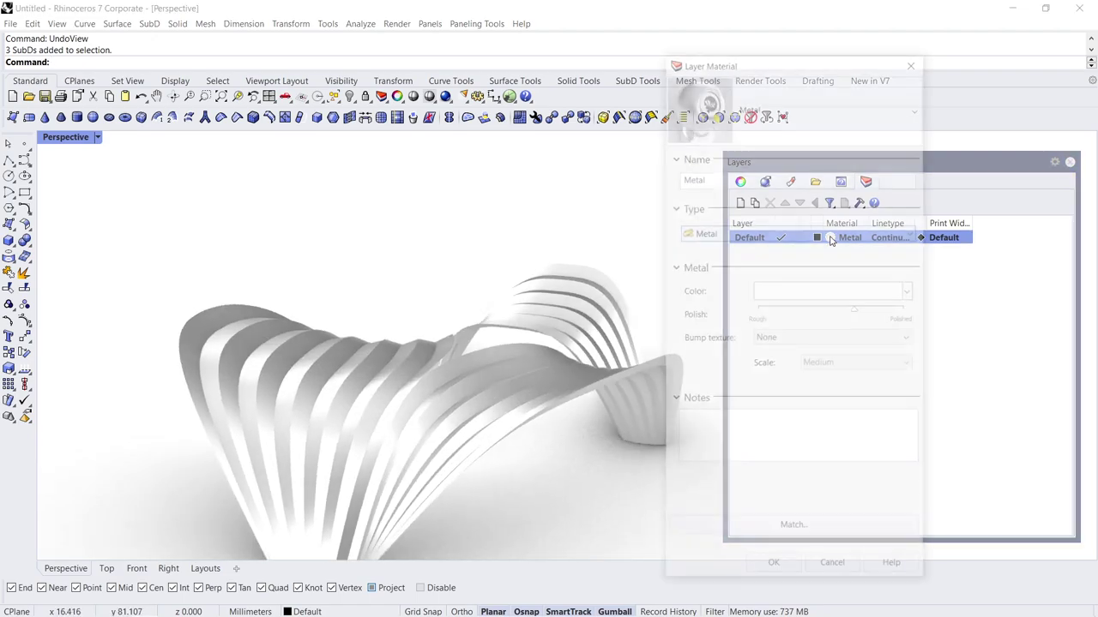
left_click(849, 297)
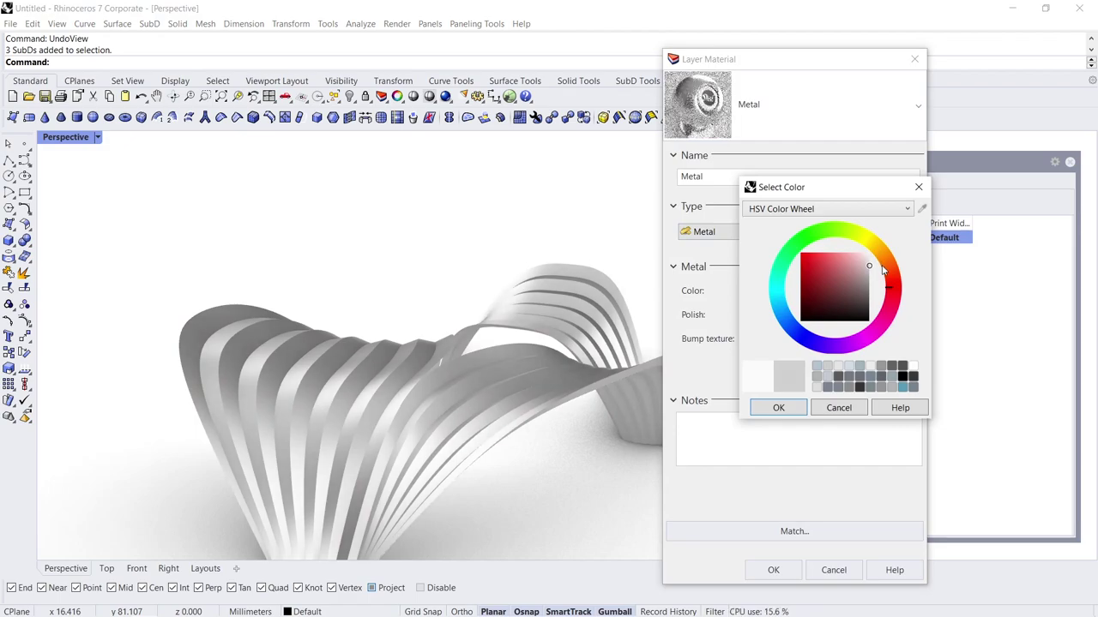
left_click(790, 409)
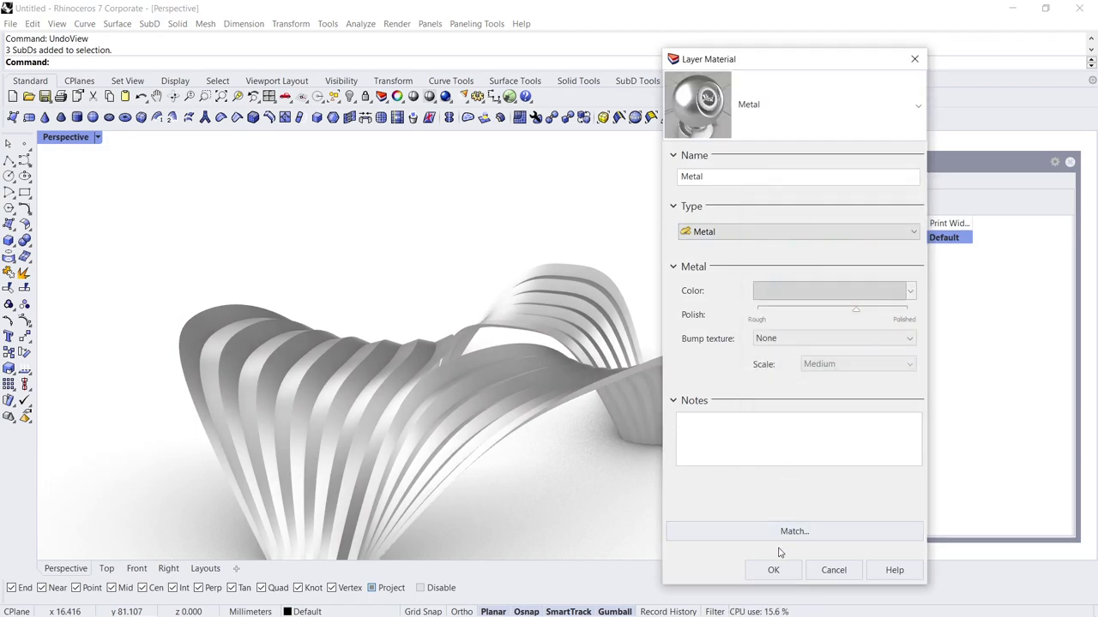
left_click(773, 571)
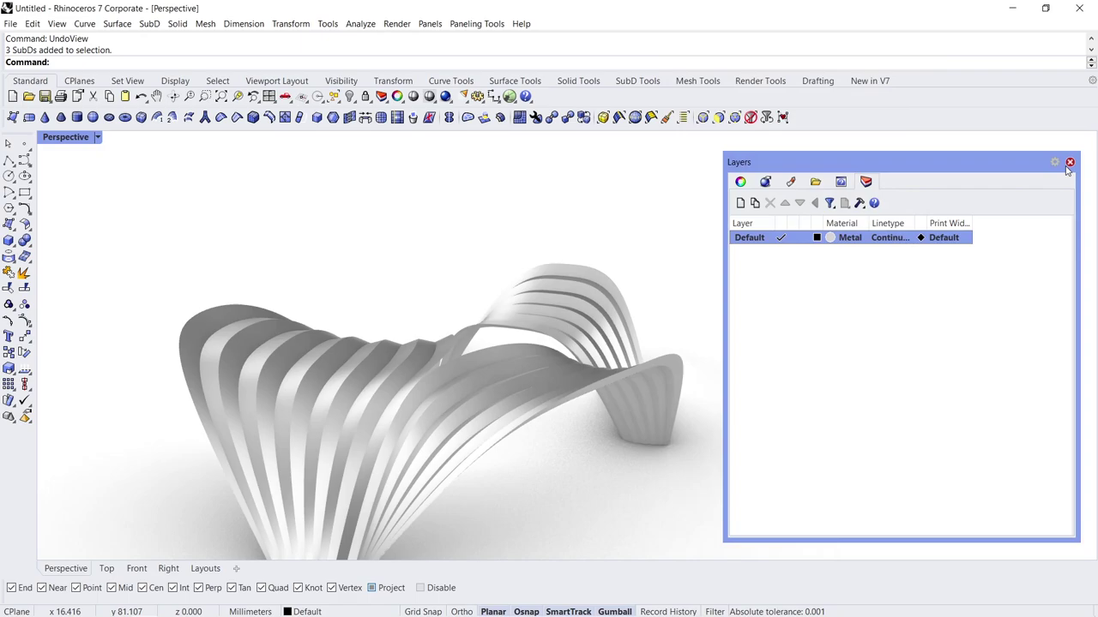
left_click(1070, 162)
mouse_move(703, 355)
right_mouse_down()
mouse_move(493, 357)
mouse_move(392, 385)
mouse_move(637, 348)
mouse_move(757, 352)
right_mouse_up()
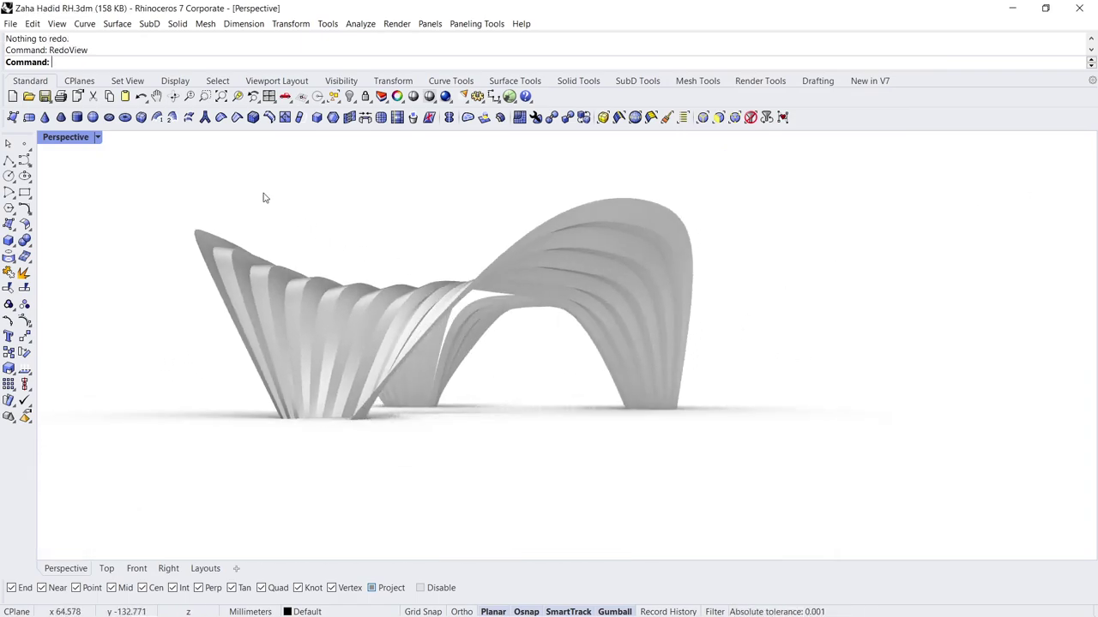
Switch Perspective to Arctic display, zoom to the three SubDs, and orbit close
left_click(97, 137)
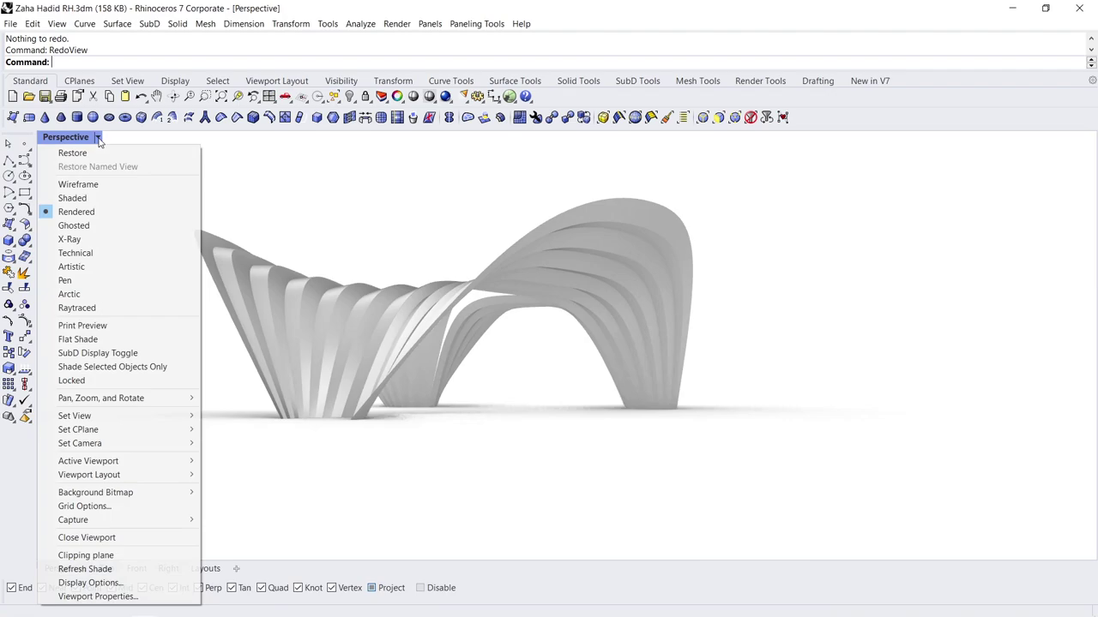
left_click(97, 298)
mouse_move(108, 293)
right_mouse_down()
mouse_move(497, 343)
mouse_move(286, 421)
mouse_move(334, 358)
mouse_move(277, 348)
mouse_move(548, 246)
right_mouse_up()
left_click_drag(547, 246, 407, 363)
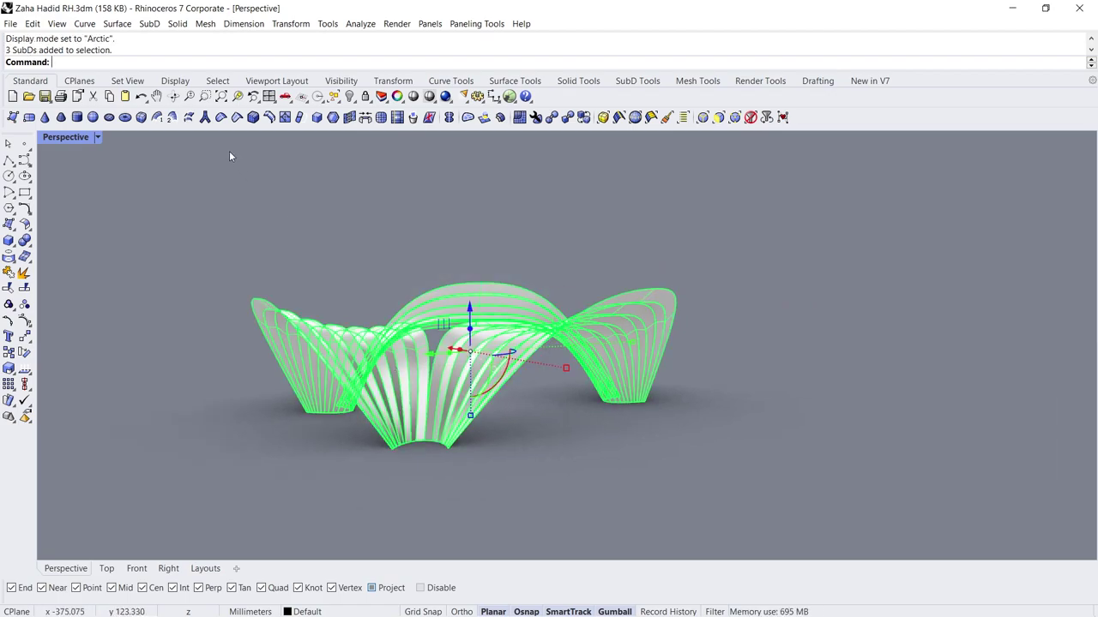
left_click(237, 96)
left_click(406, 237)
mouse_move(406, 236)
right_mouse_down()
mouse_move(384, 475)
mouse_move(432, 348)
mouse_move(517, 340)
mouse_move(598, 343)
mouse_move(738, 463)
right_mouse_up()
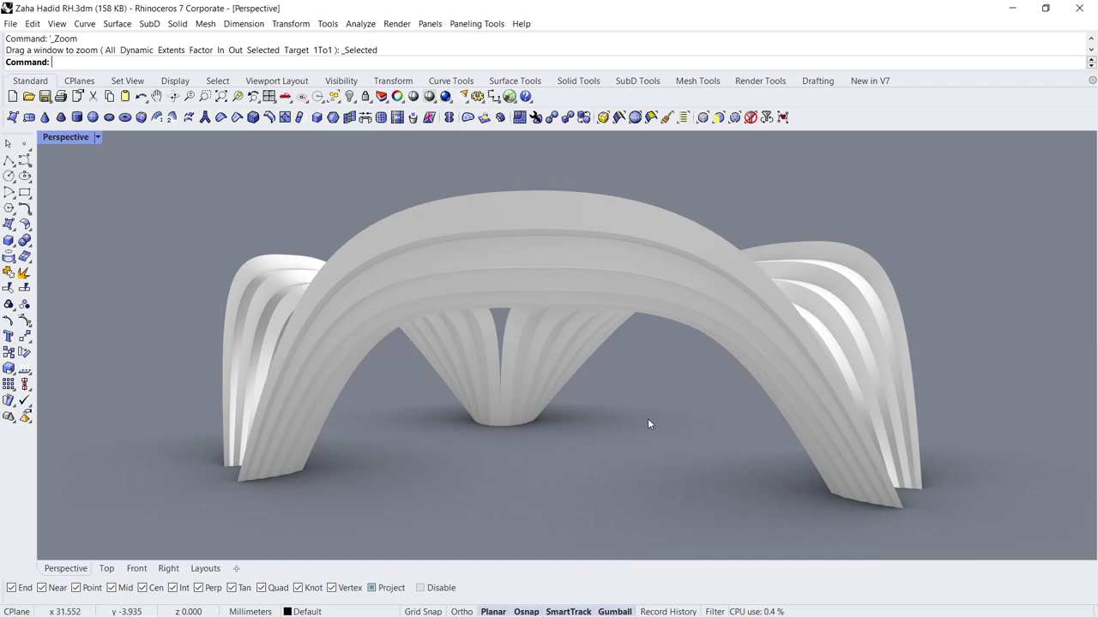
mouse_move(649, 421)
right_mouse_down()
mouse_move(595, 412)
mouse_move(478, 455)
mouse_move(411, 424)
right_mouse_up()
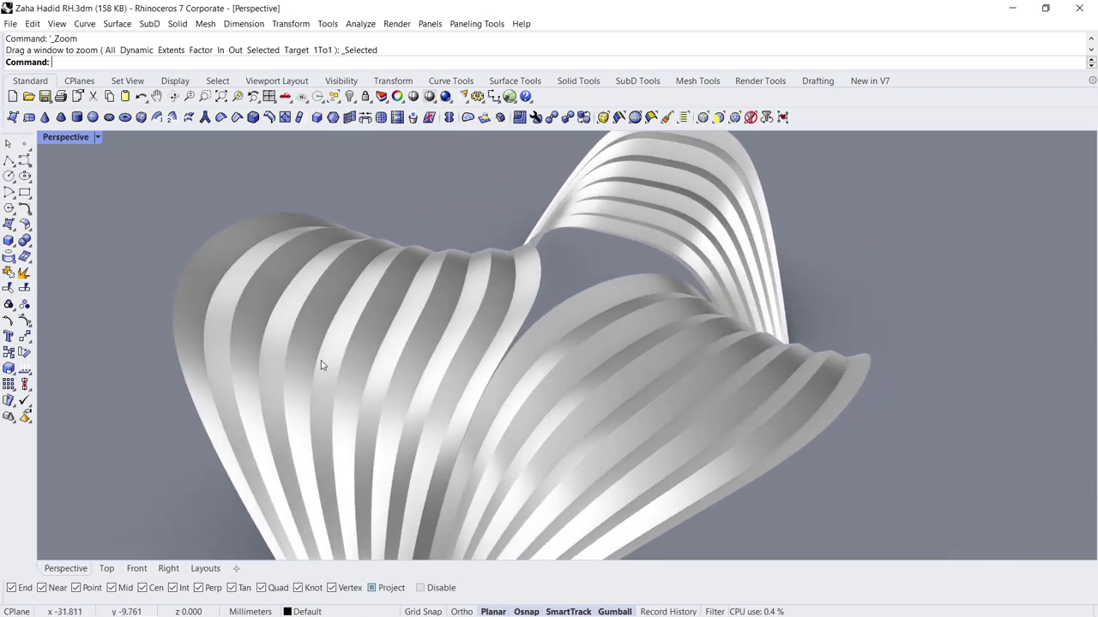
Duplicate the rim edge loops as curves, join them, and extrude them down into walls
double_click(265, 339)
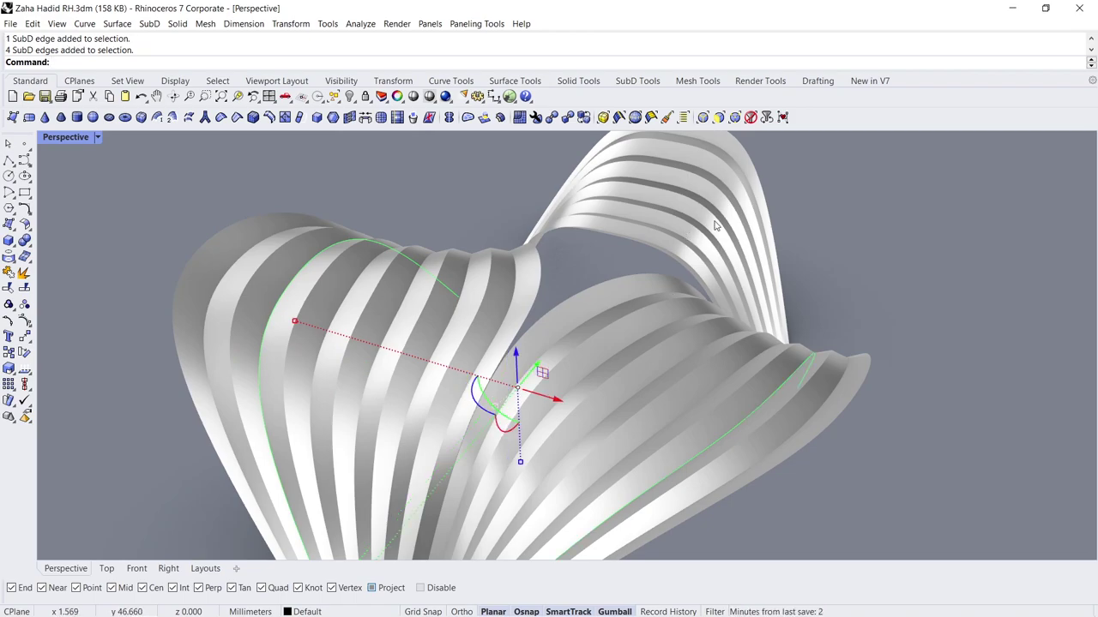
mouse_move(715, 226)
right_mouse_down()
mouse_move(533, 263)
mouse_move(767, 411)
mouse_move(698, 355)
mouse_move(704, 390)
right_mouse_up()
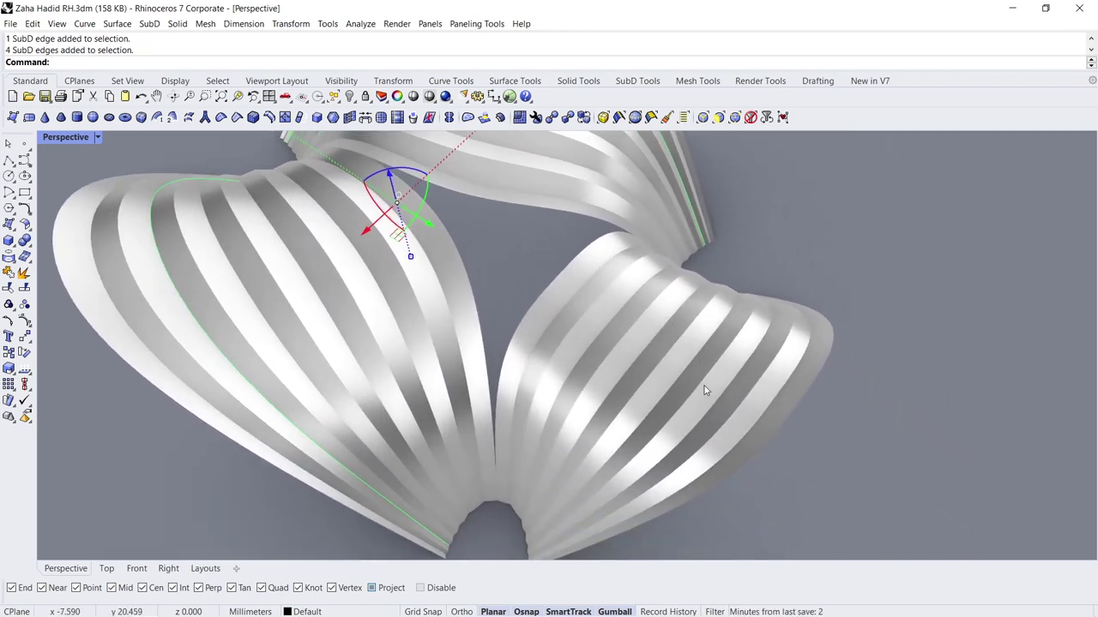
right_click_drag(681, 439, 446, 374)
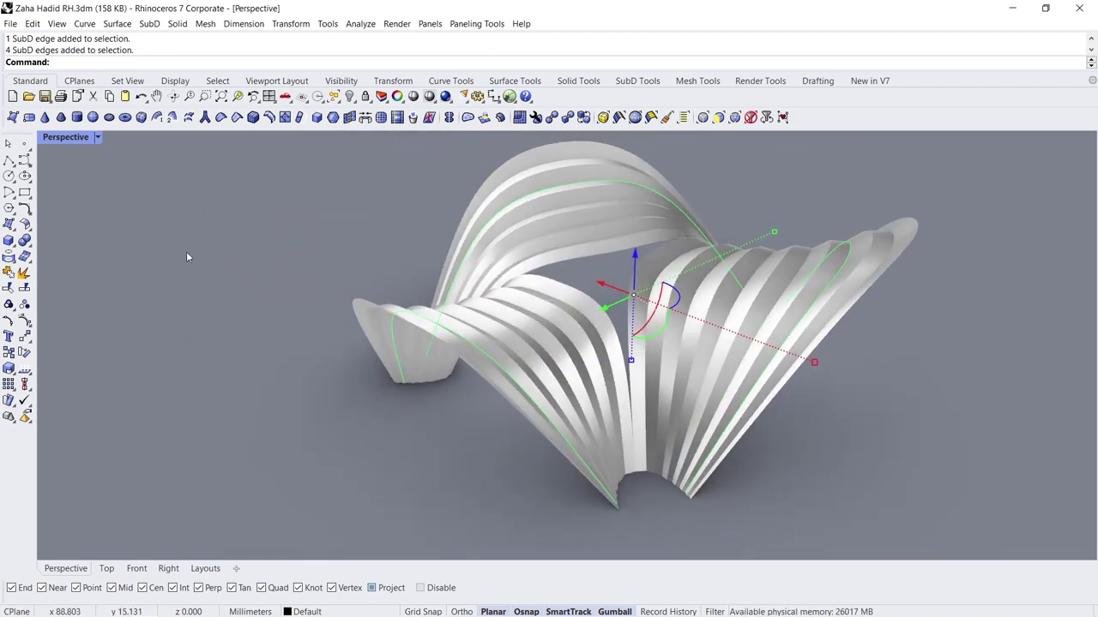
left_click(17, 265)
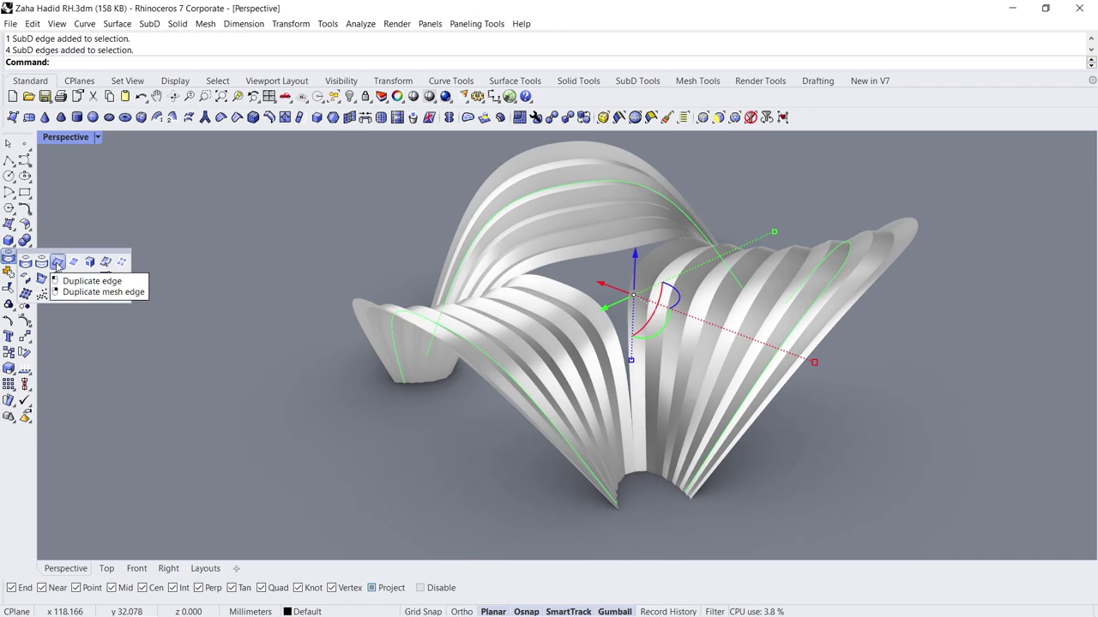
left_click(57, 265)
right_click_drag(447, 337, 367, 336)
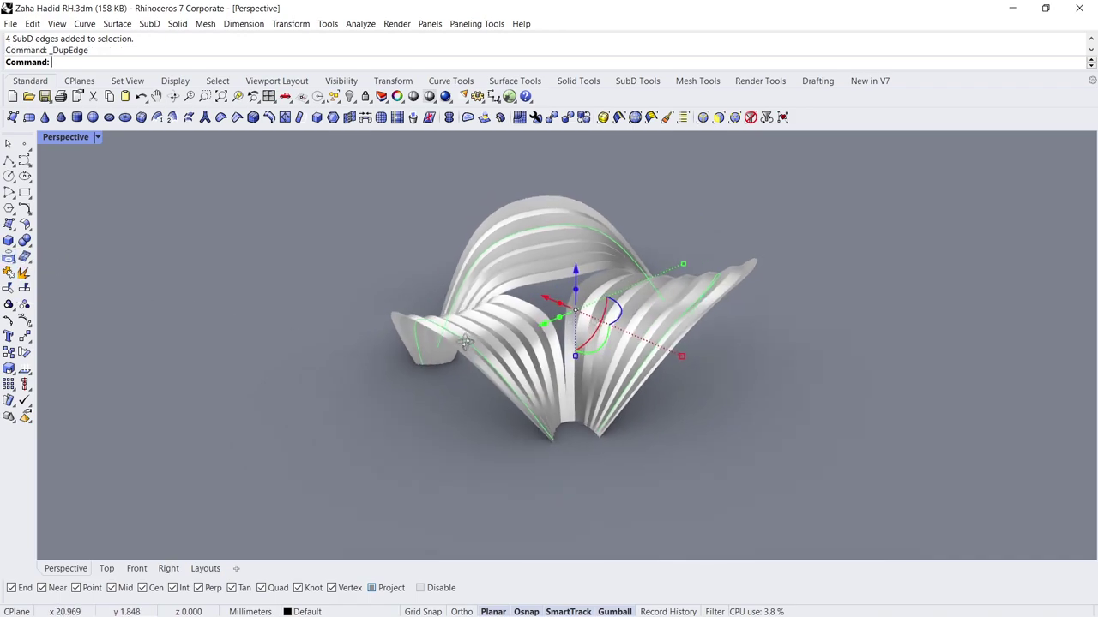
left_click(8, 273)
right_click_drag(323, 336, 578, 304)
left_click_drag(579, 304, 600, 482)
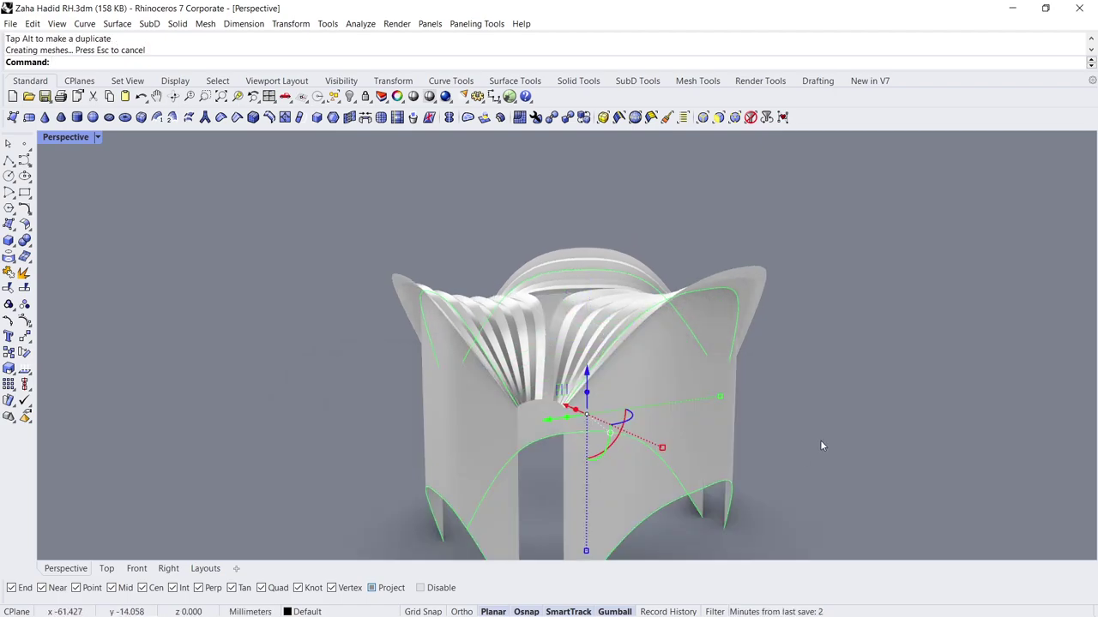
left_click(802, 446)
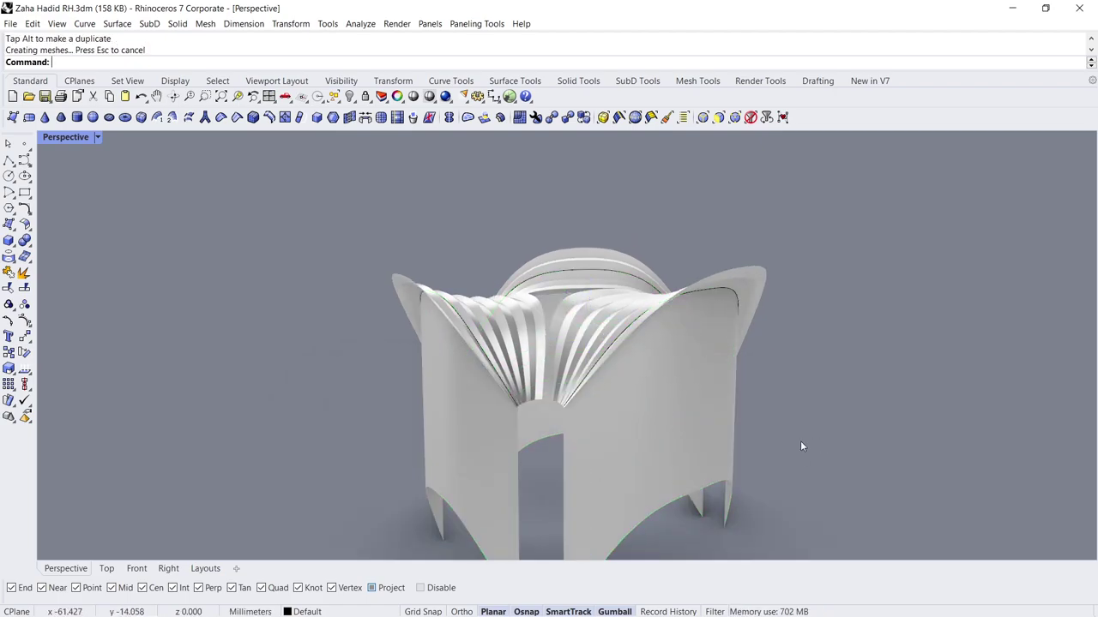
In Front view, draw a horizontal Ortho line from the origin and slide it across the walls
left_click(148, 571)
scroll(475, 335, "down", 3)
scroll(473, 335, "down", 2)
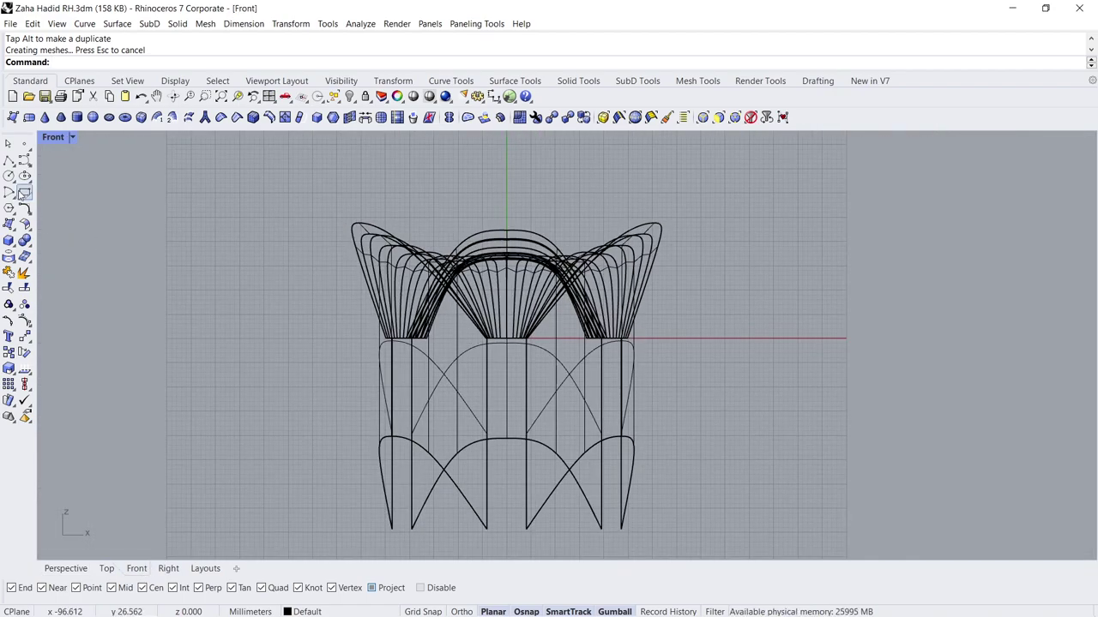
left_click(8, 160)
type("0")
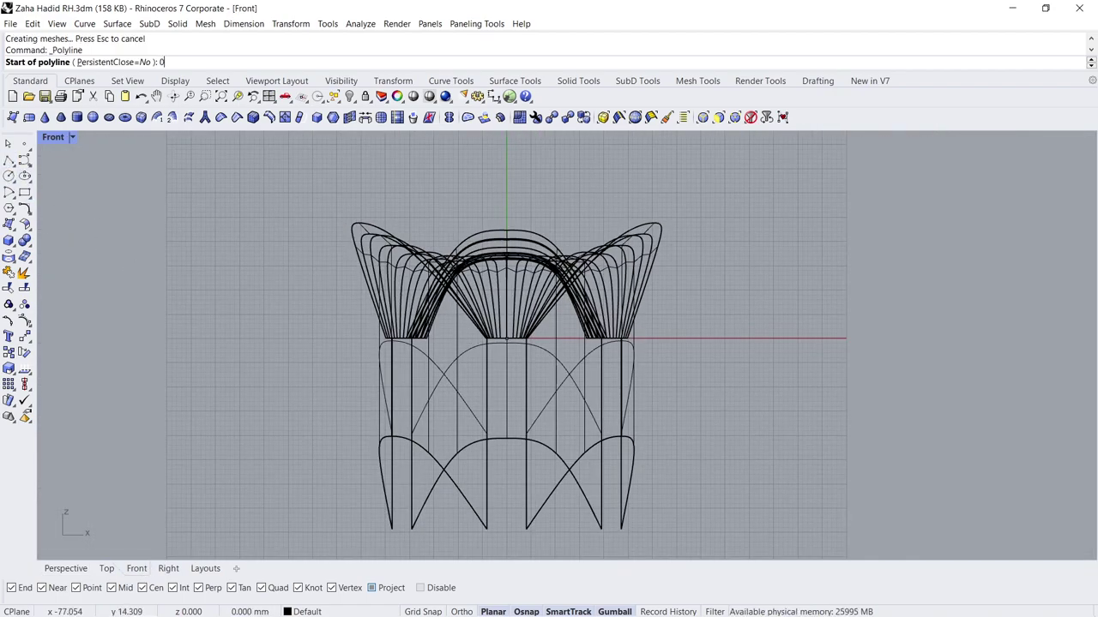
key("Return")
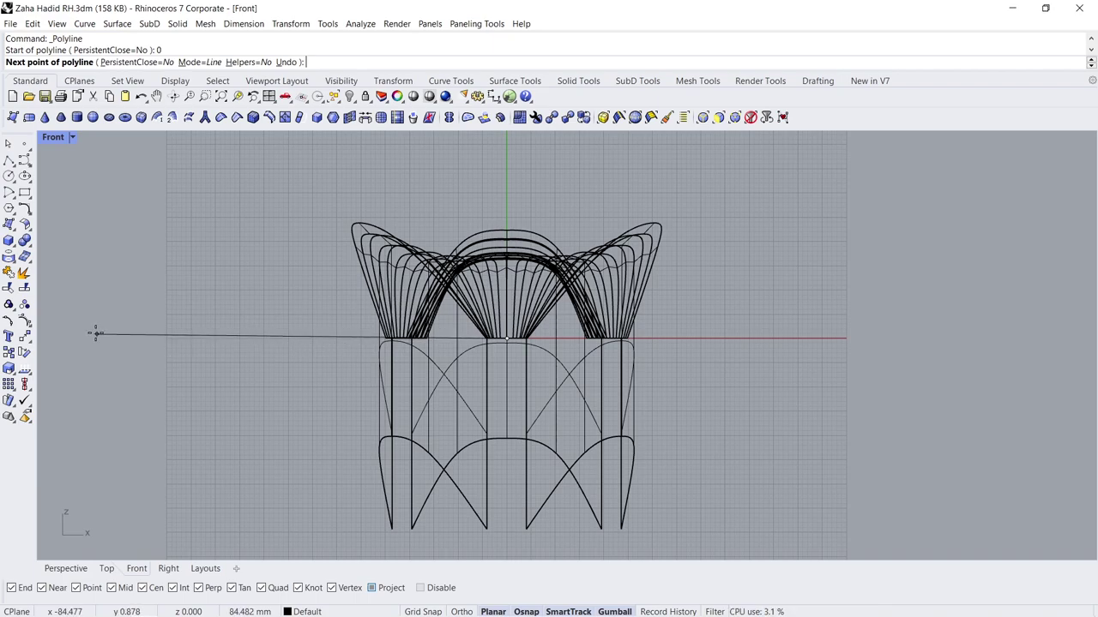
key("F8")
left_click(89, 337, "shift")
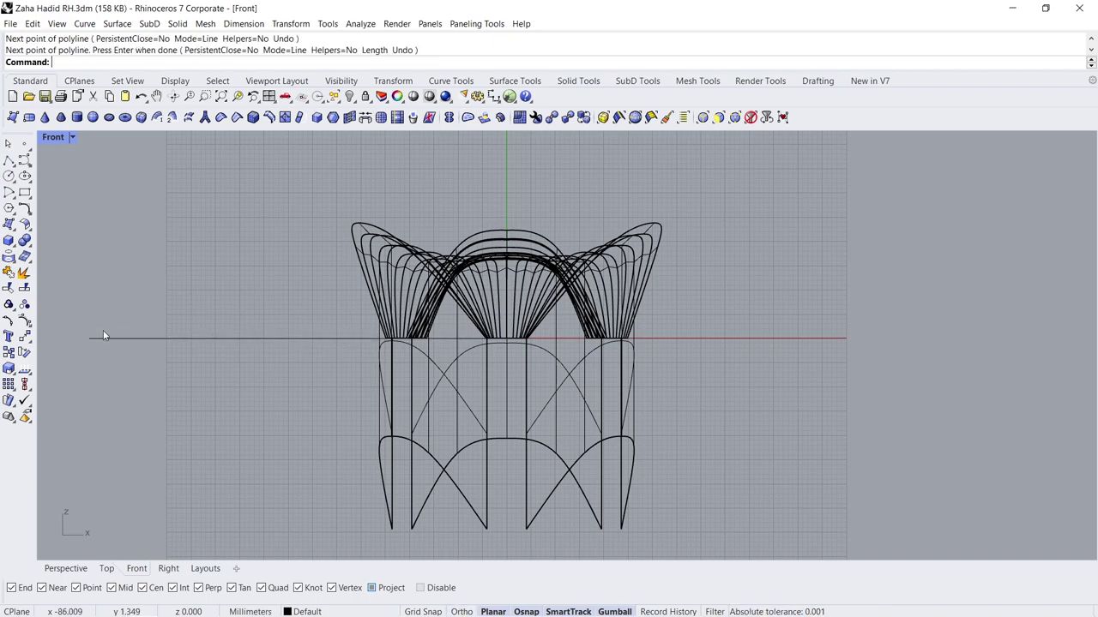
key("Return")
left_click_drag(342, 338, 560, 338)
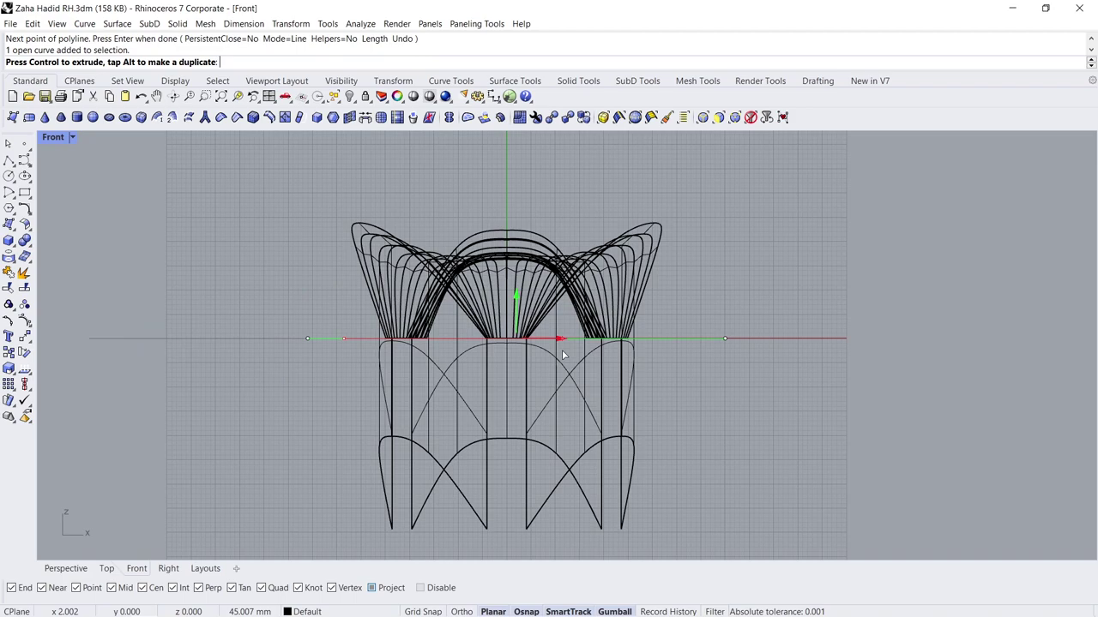
type("T")
Trim away the walls below the line, then delete the cutting line
key("Return")
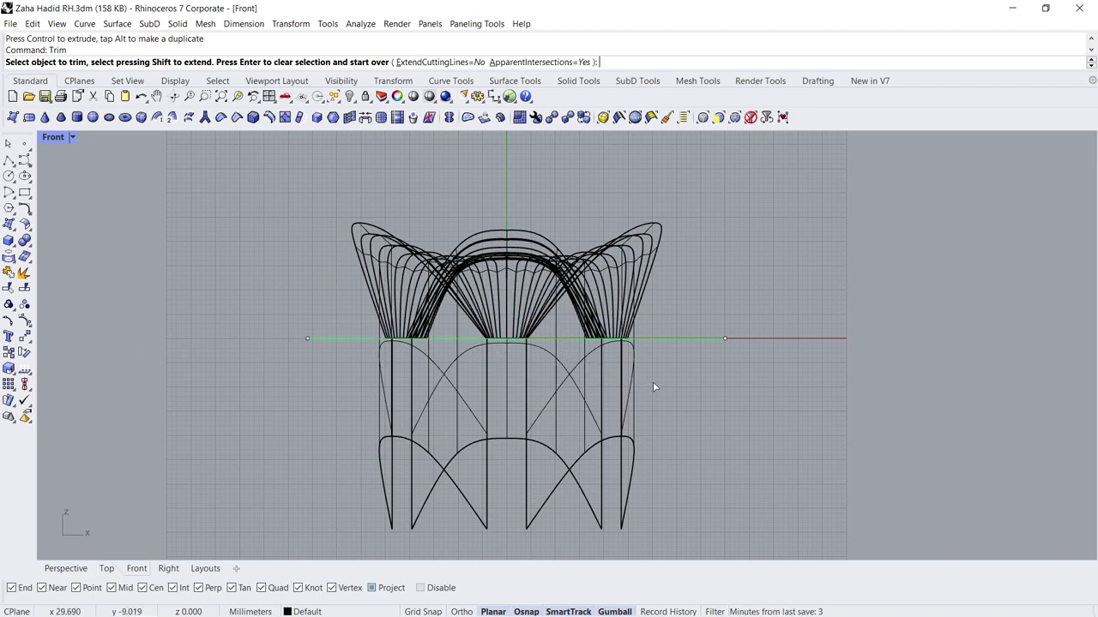
left_click(392, 399)
key("Return")
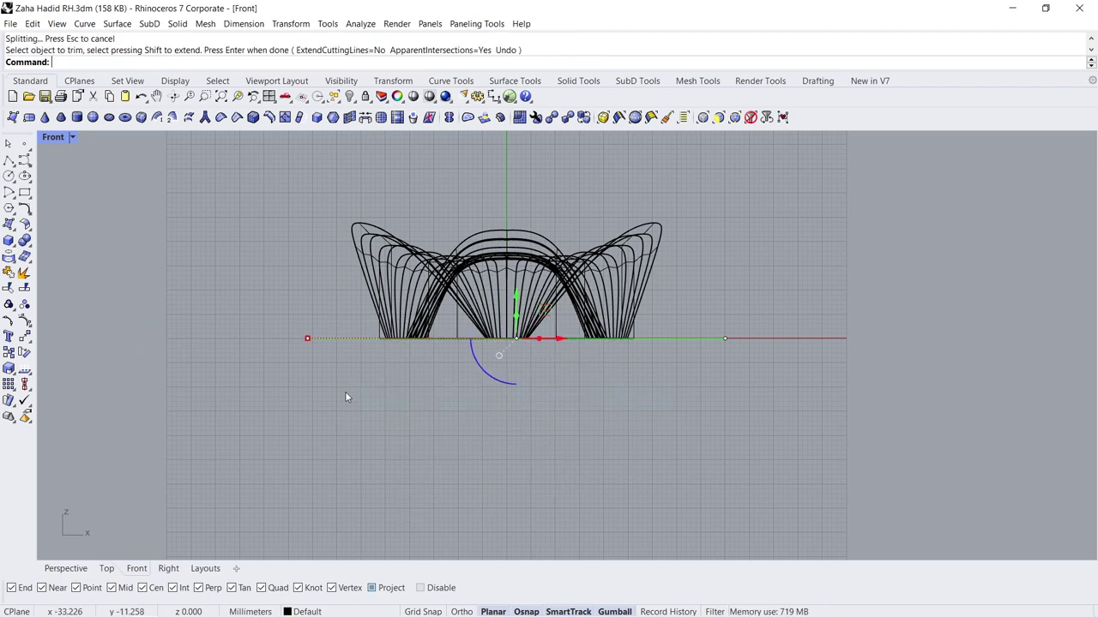
left_click(308, 336)
key("Delete")
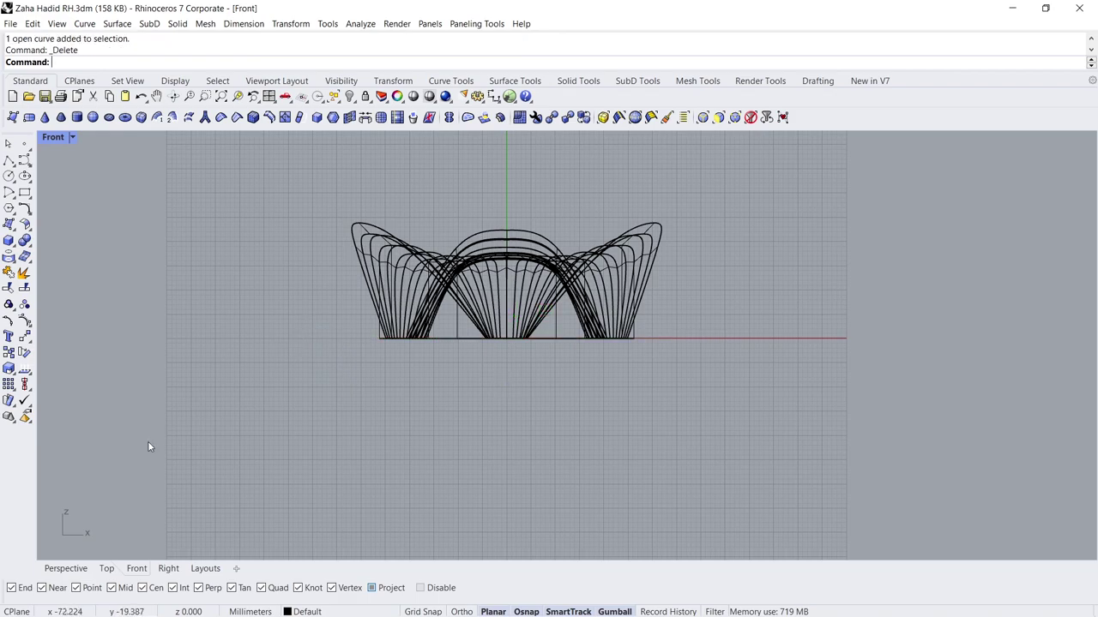
In Perspective, select all remaining curves with SelCrv and delete them
left_click(65, 569)
right_click_drag(430, 395, 499, 425)
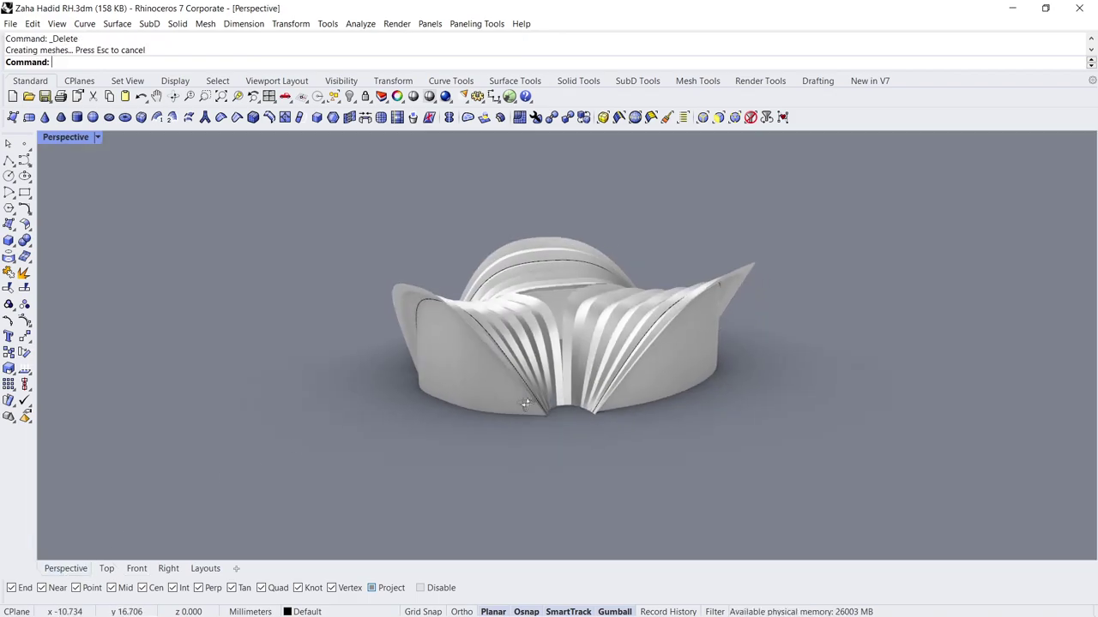
type("Selcrv")
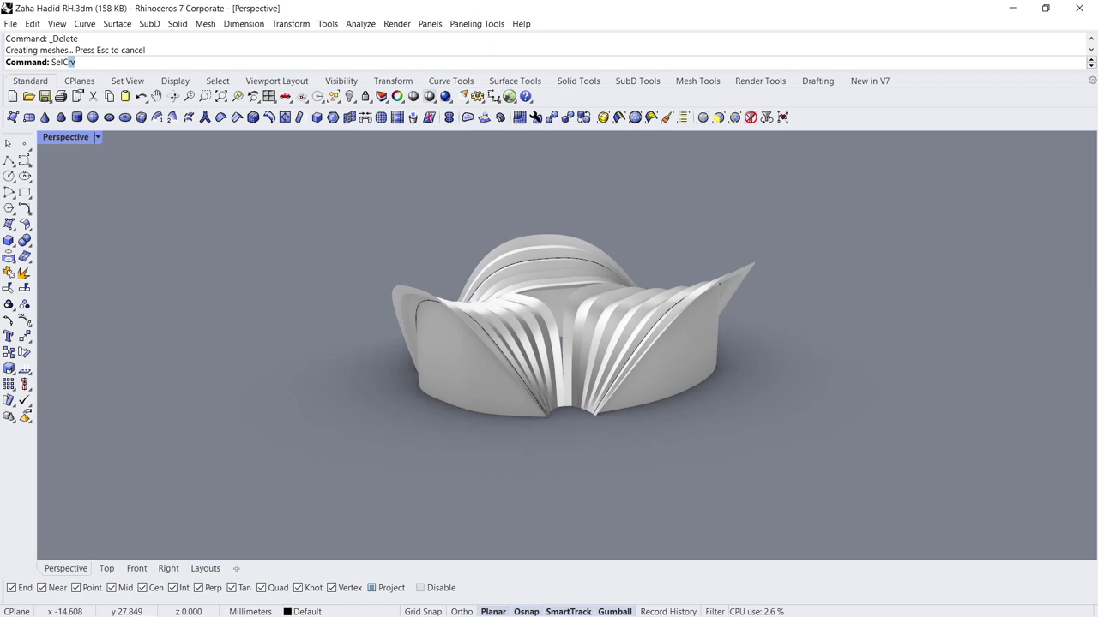
key("Return")
key("Delete")
right_click_drag(374, 435, 278, 368)
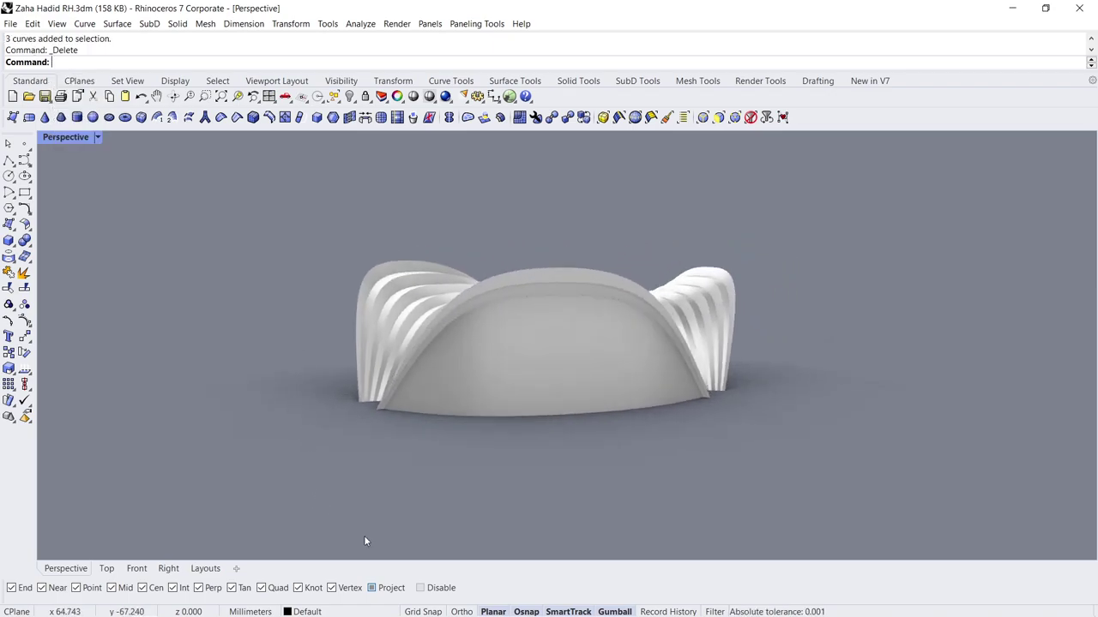
Create Layer 01 and move the selected wall surfaces onto it
left_click(347, 612)
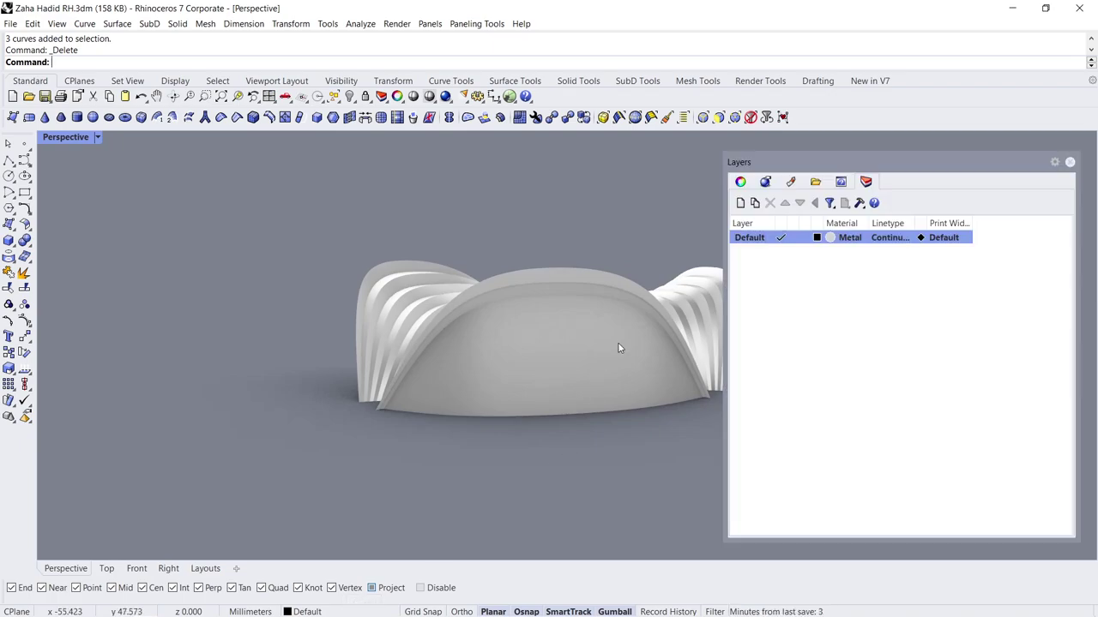
right_click_drag(620, 348, 639, 295)
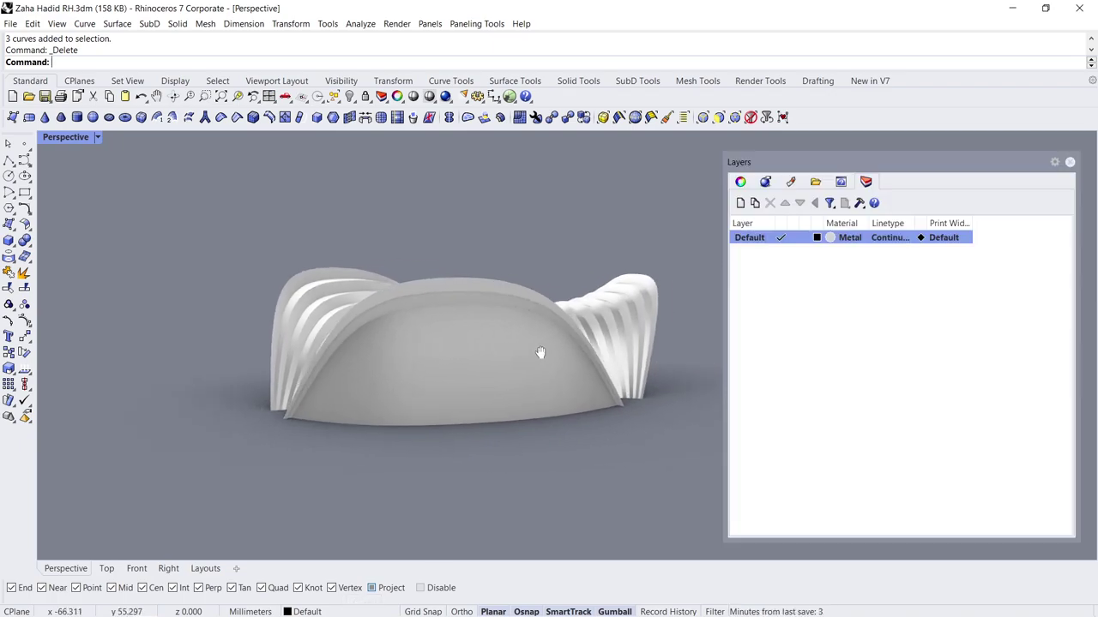
left_click(740, 202)
left_click(359, 369)
mouse_move(359, 369)
right_mouse_down()
mouse_move(445, 334)
mouse_move(425, 356)
right_mouse_up()
right_click_drag(578, 370, 302, 380)
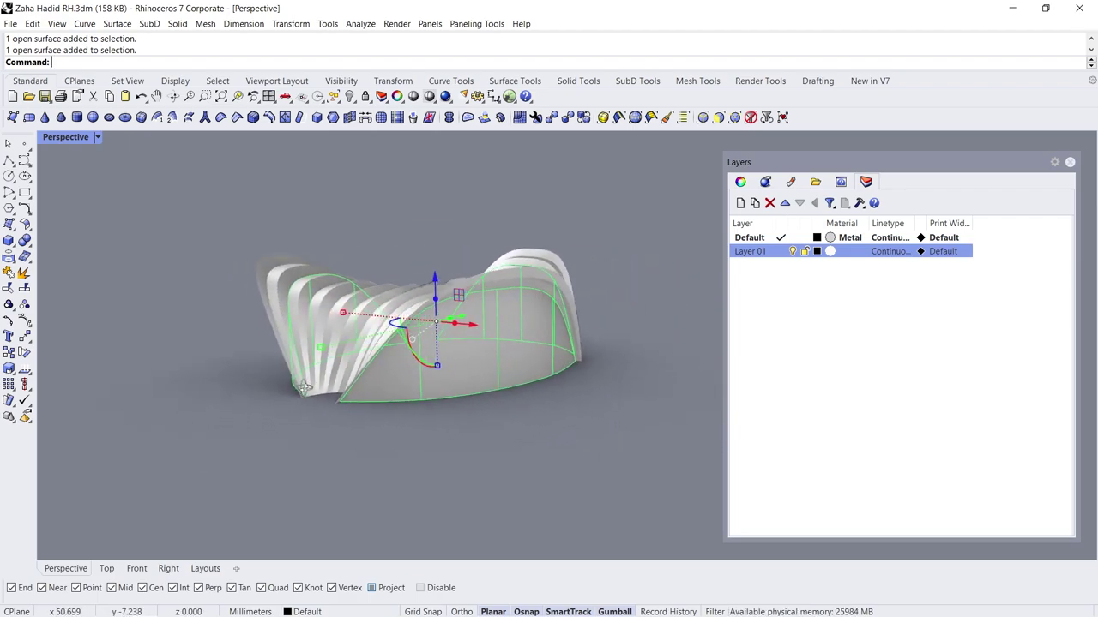
right_click(757, 251)
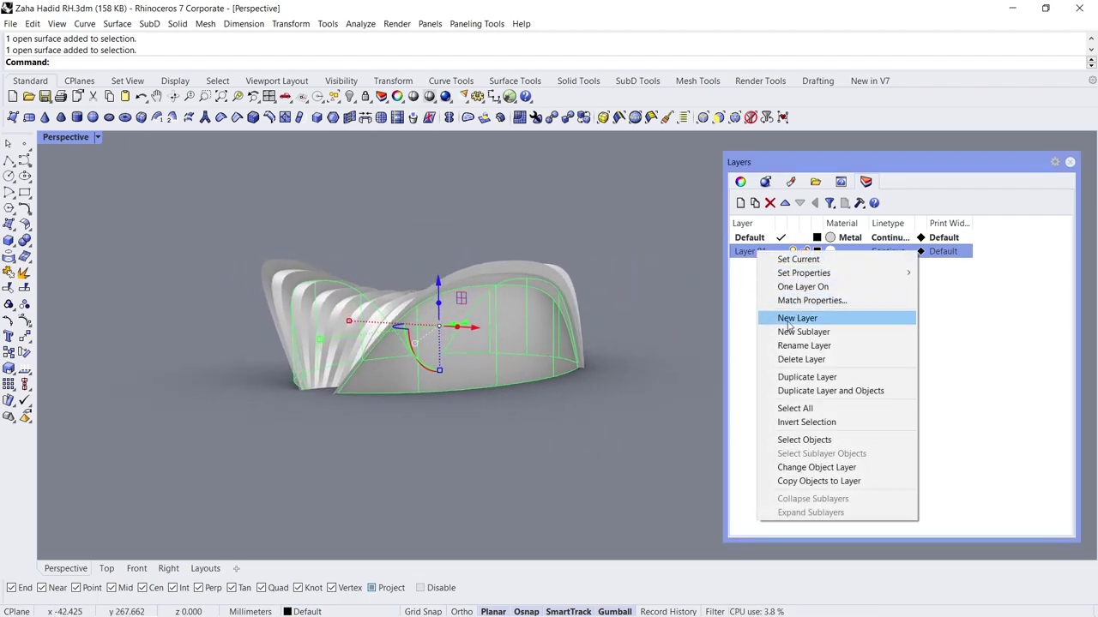
left_click(821, 470)
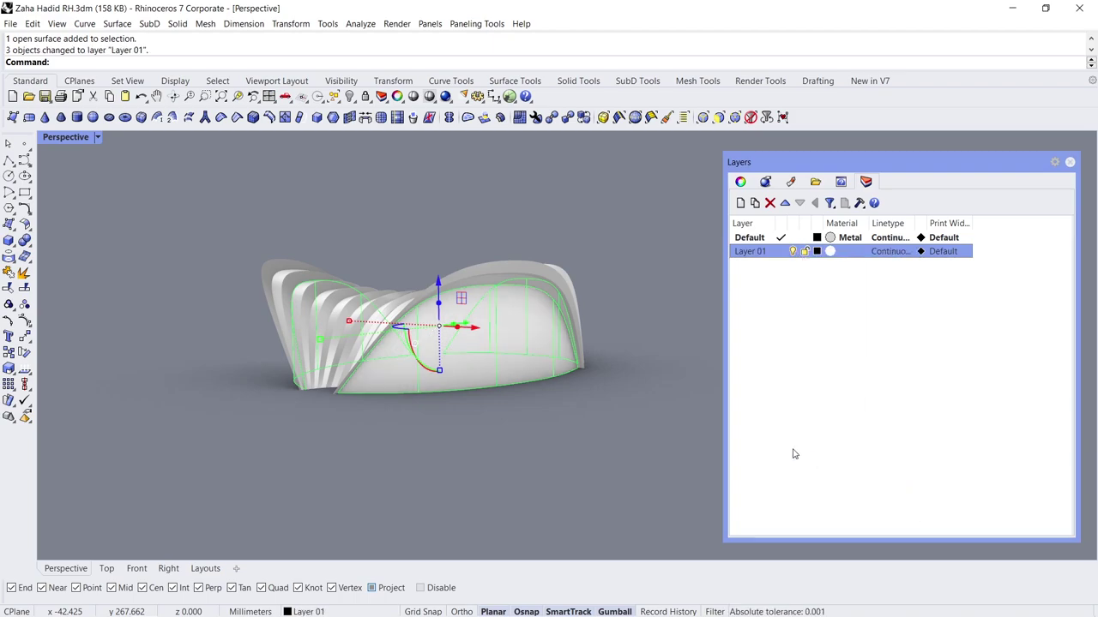
Give Layer 01 a Plastic material with about 54% transparency
left_click(830, 253)
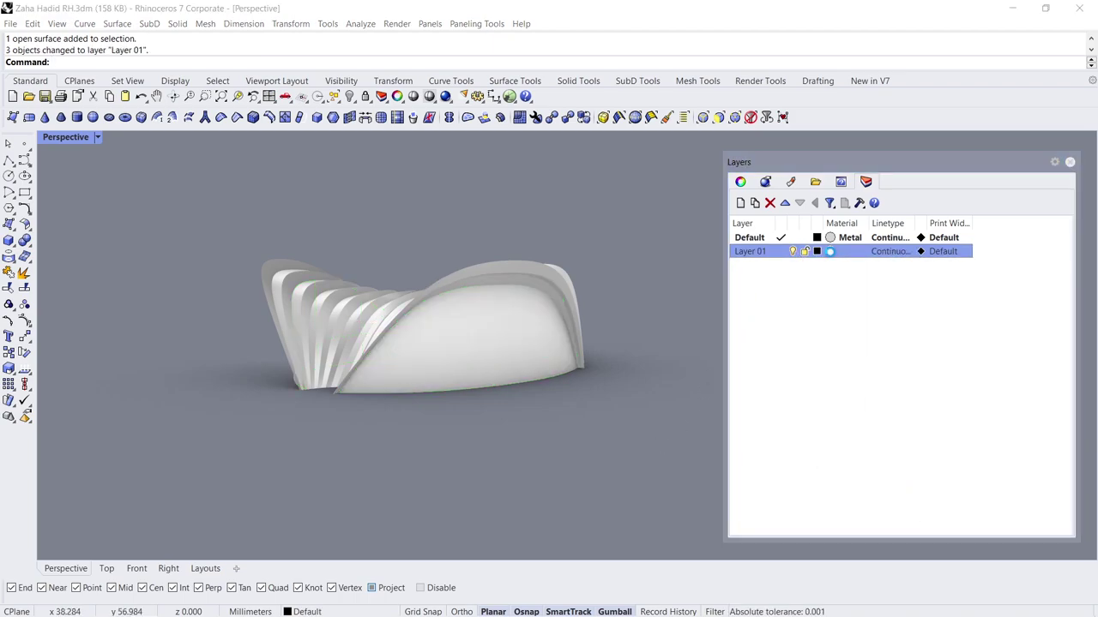
left_click(803, 234)
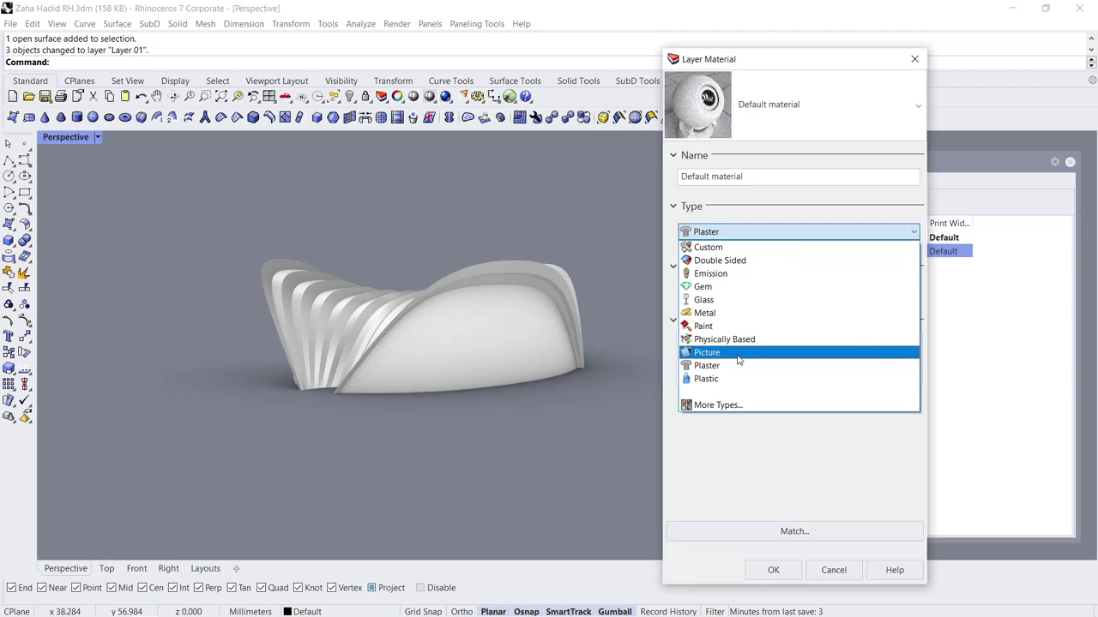
left_click(755, 380)
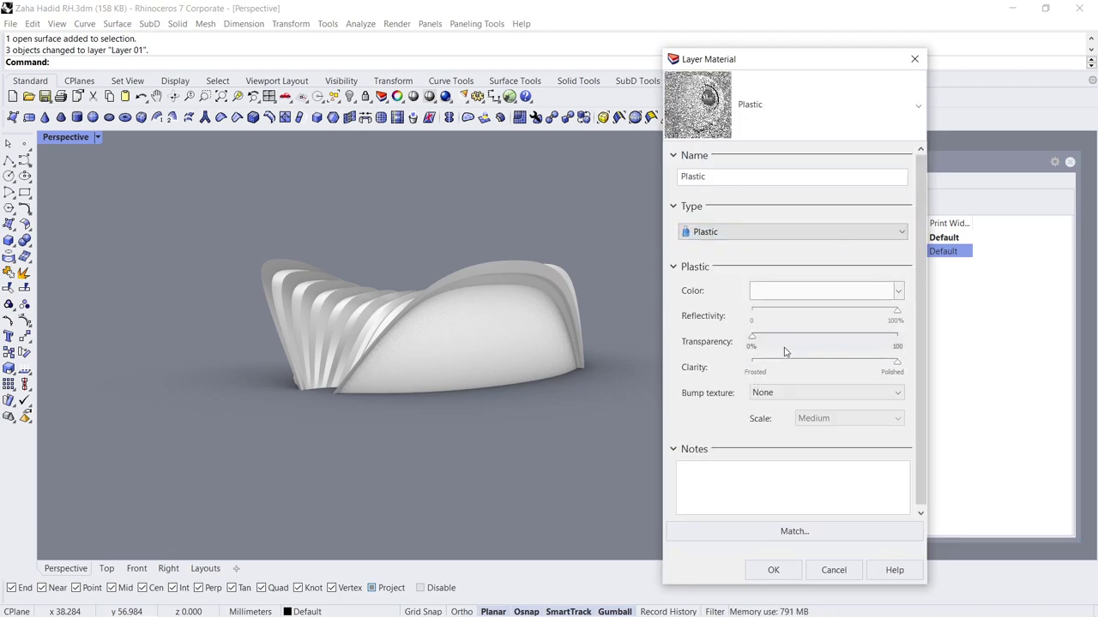
left_click_drag(786, 341, 839, 341)
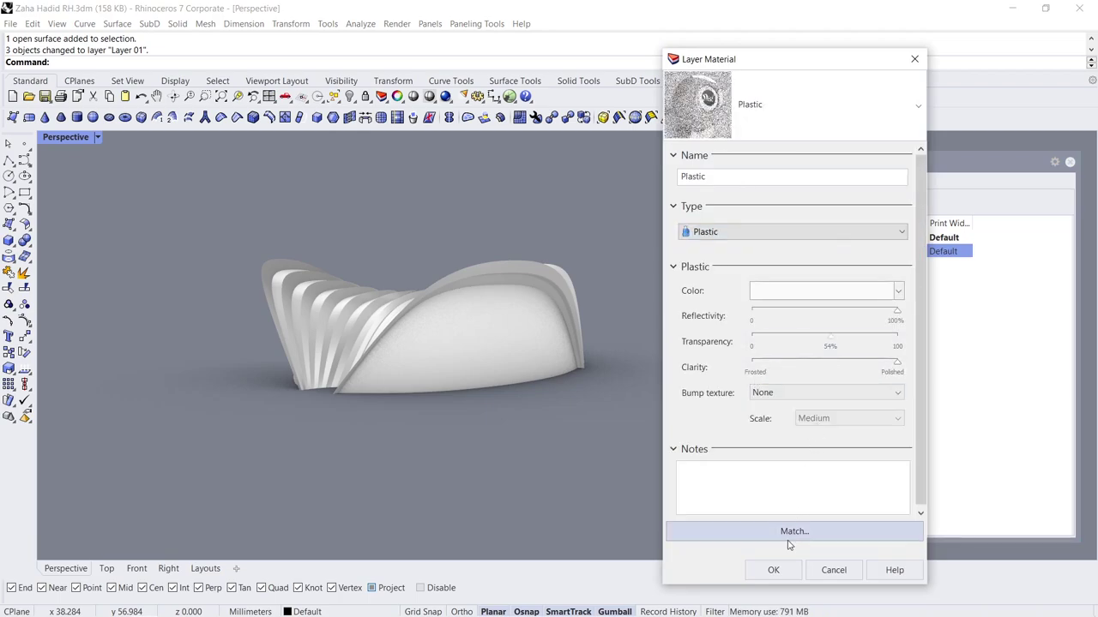